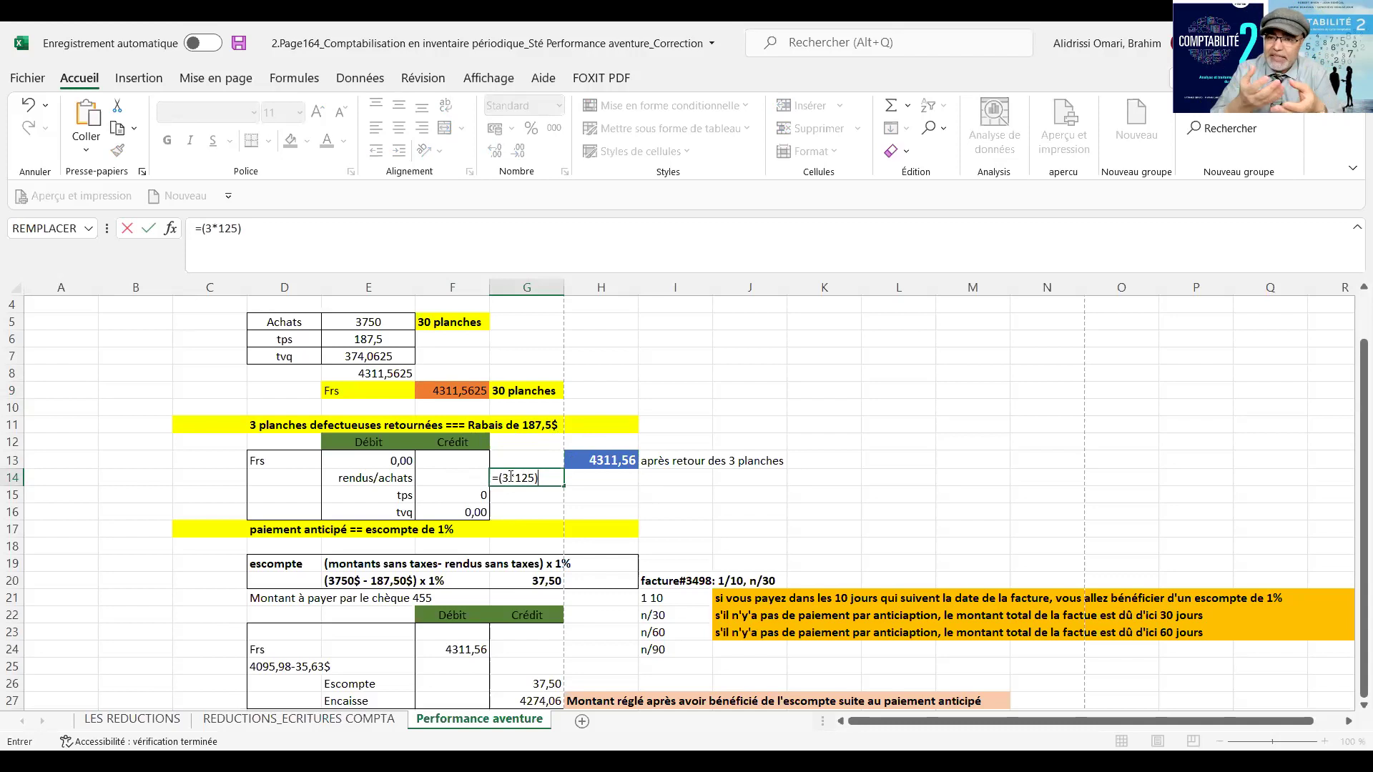
- Complete the rendus/achats amount in G14 as =(3*125)/2
text(/2)
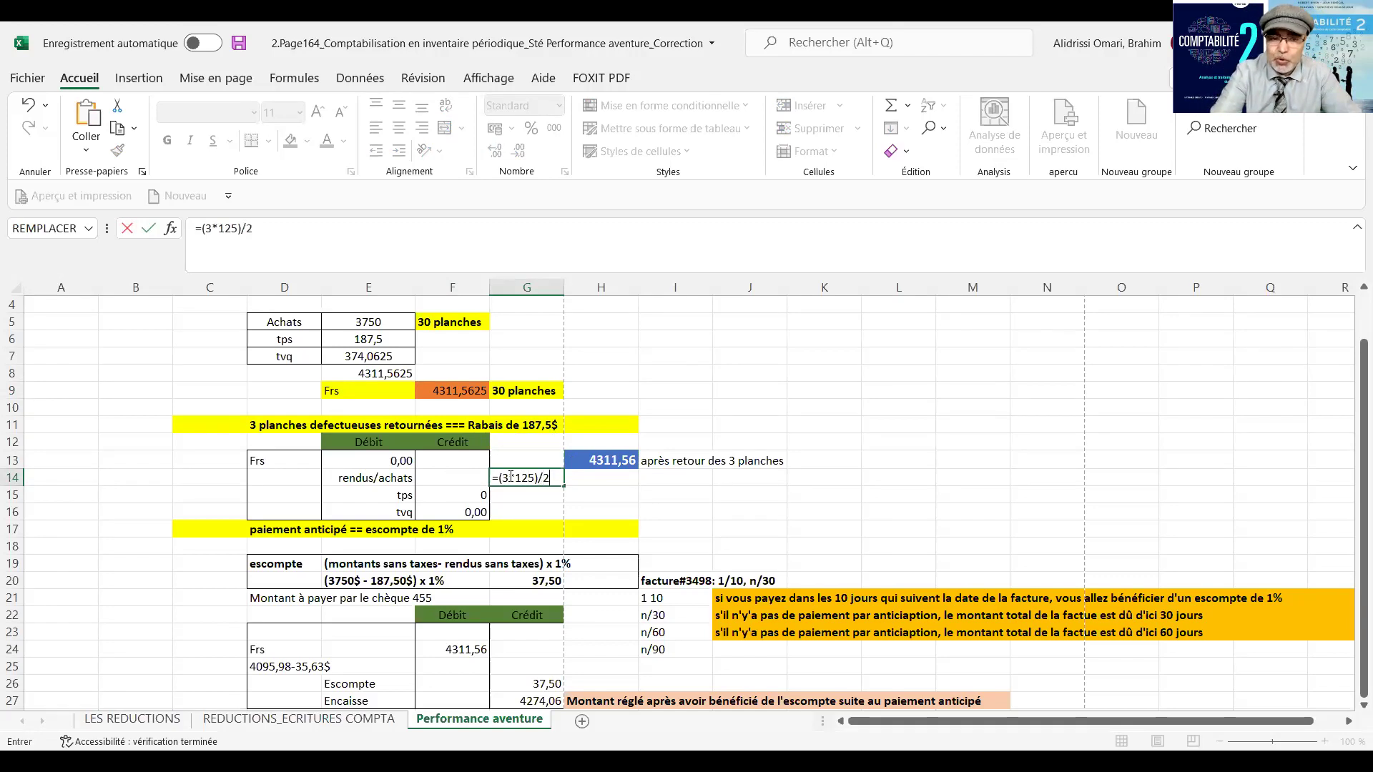
key(Return)
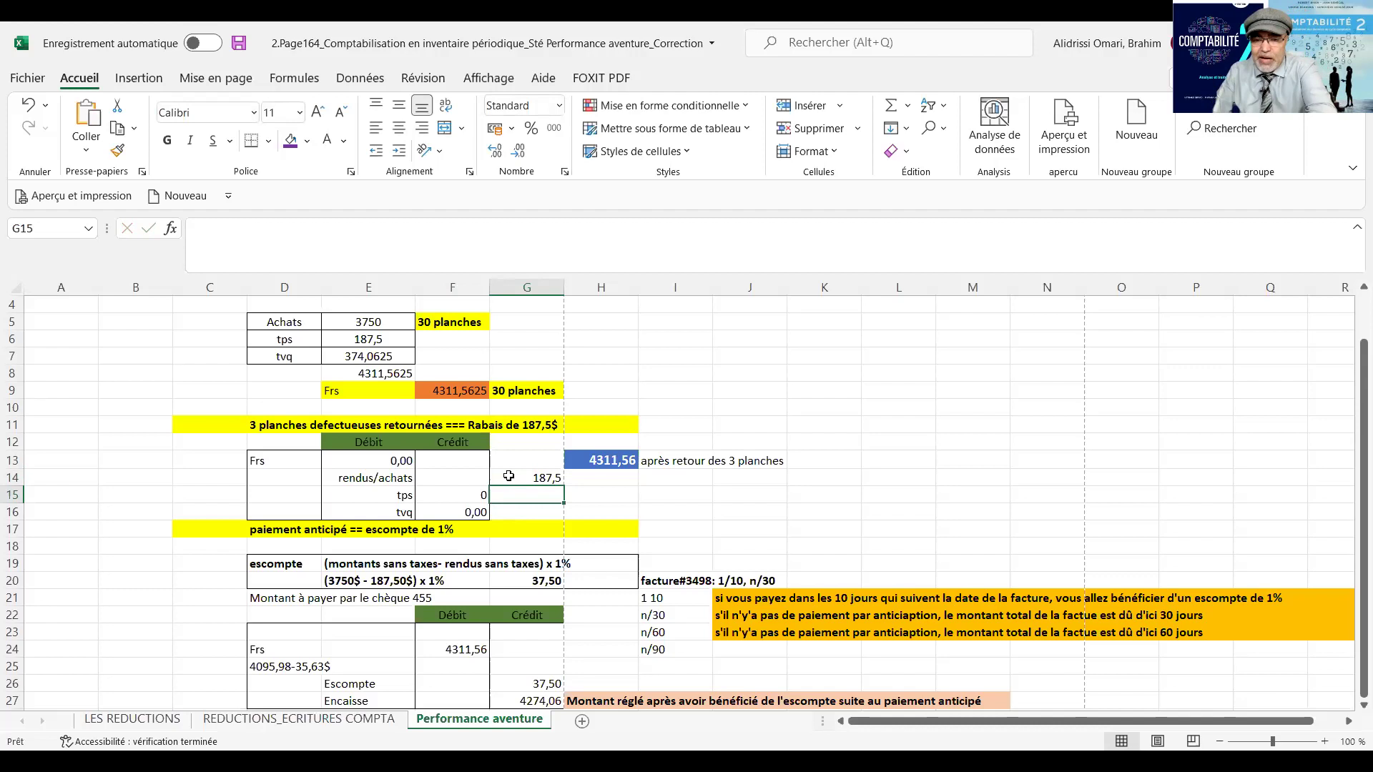
text(=)
key(BackSpace)
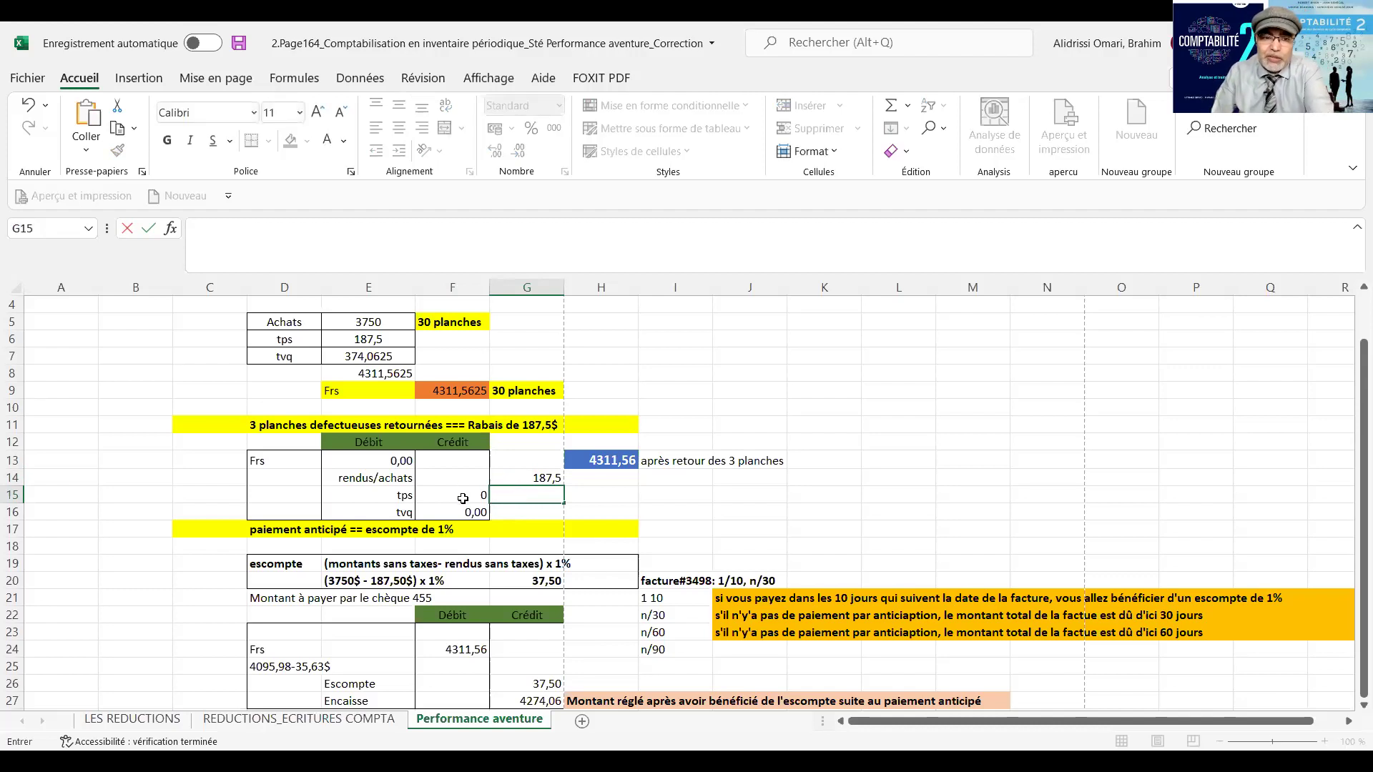
- Clear the tps and tvq formulas from F15 and F16 in the Crédit column
click(463, 498)
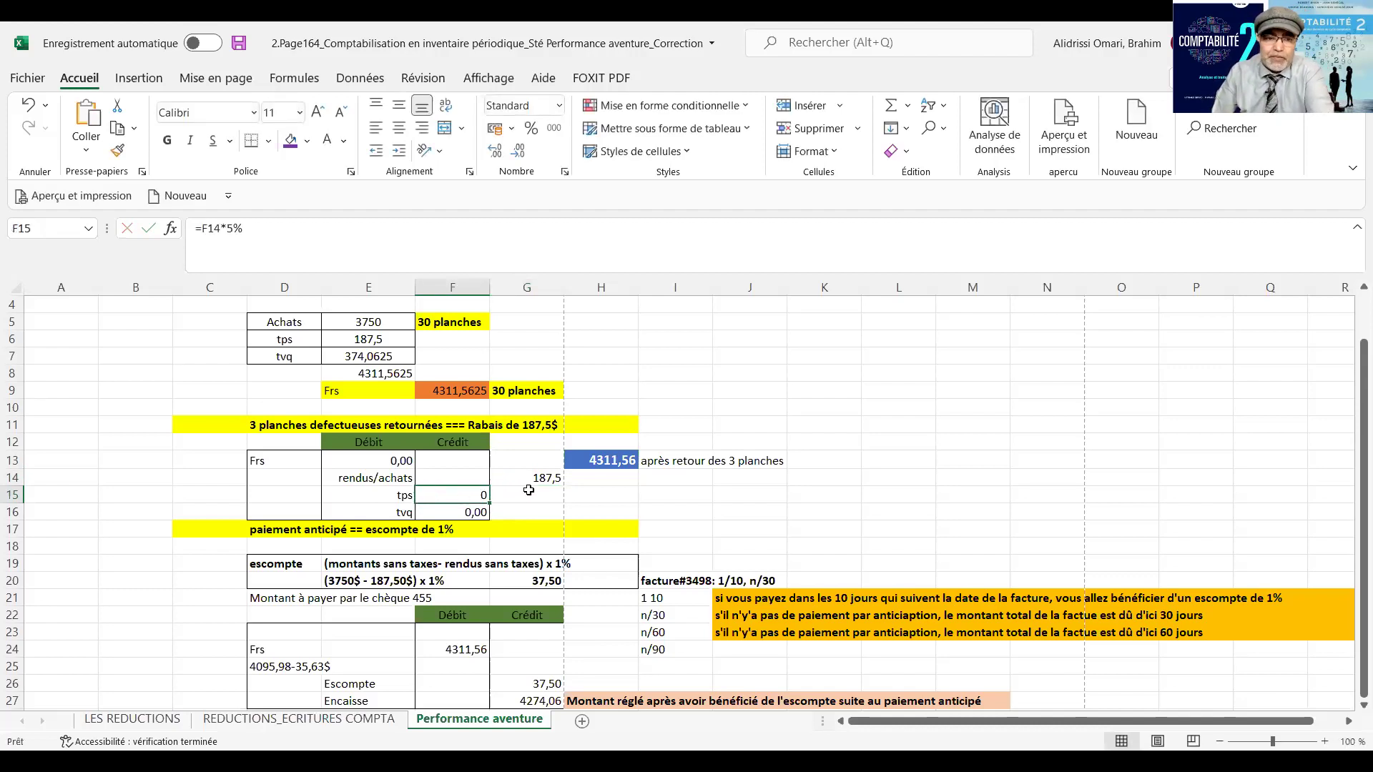
key(Delete)
click(472, 512)
key(Delete)
- Calculate the tps on the returned goods in G15 with =G14*5%
click(536, 490)
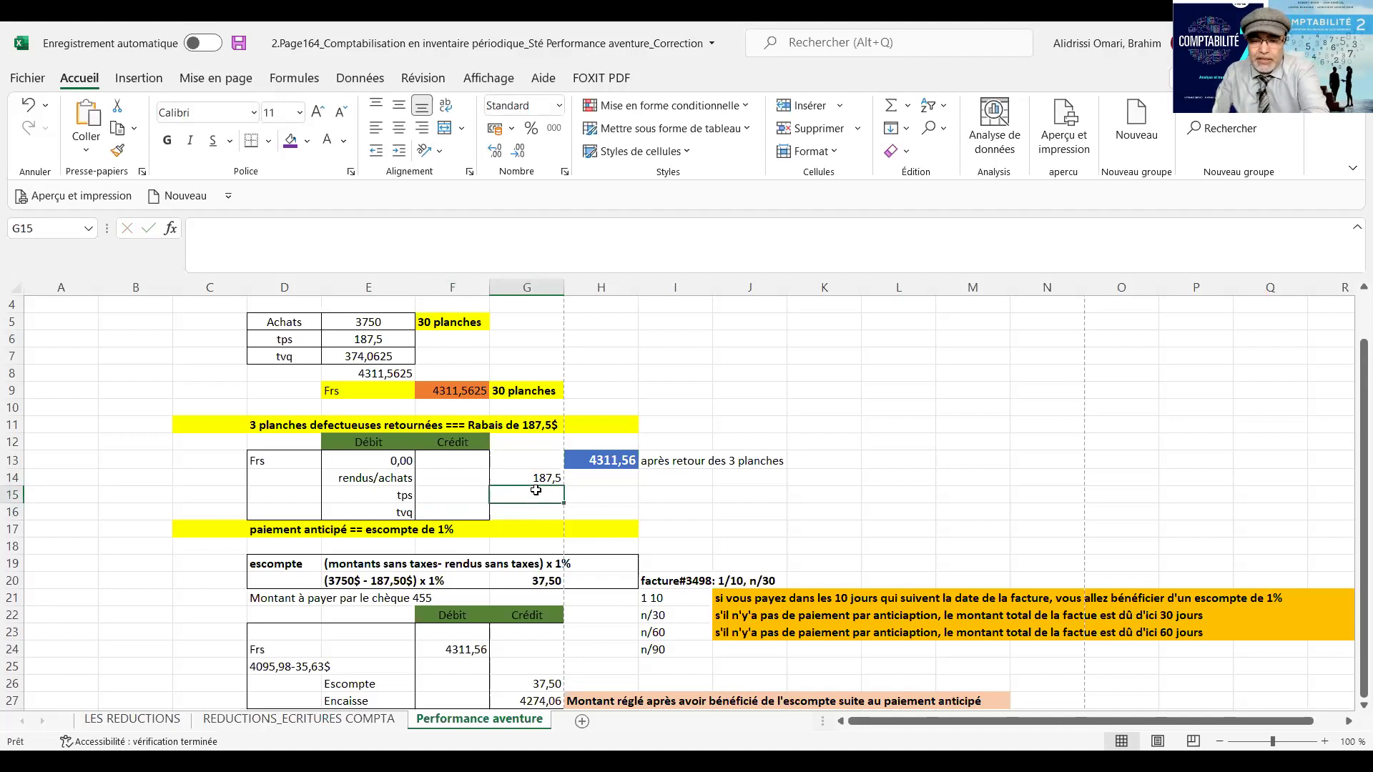
text(=)
click(534, 477)
text(*5)
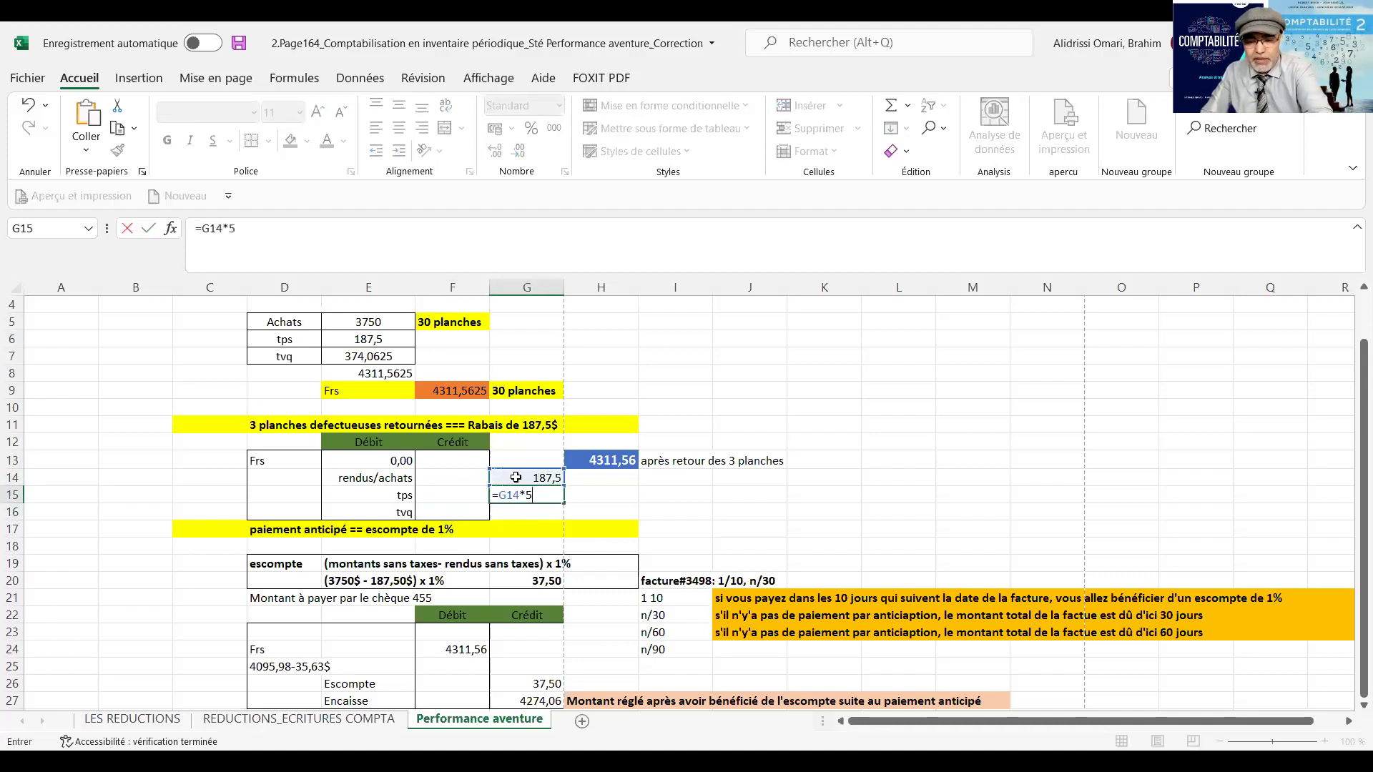
text(%)
key(Return)
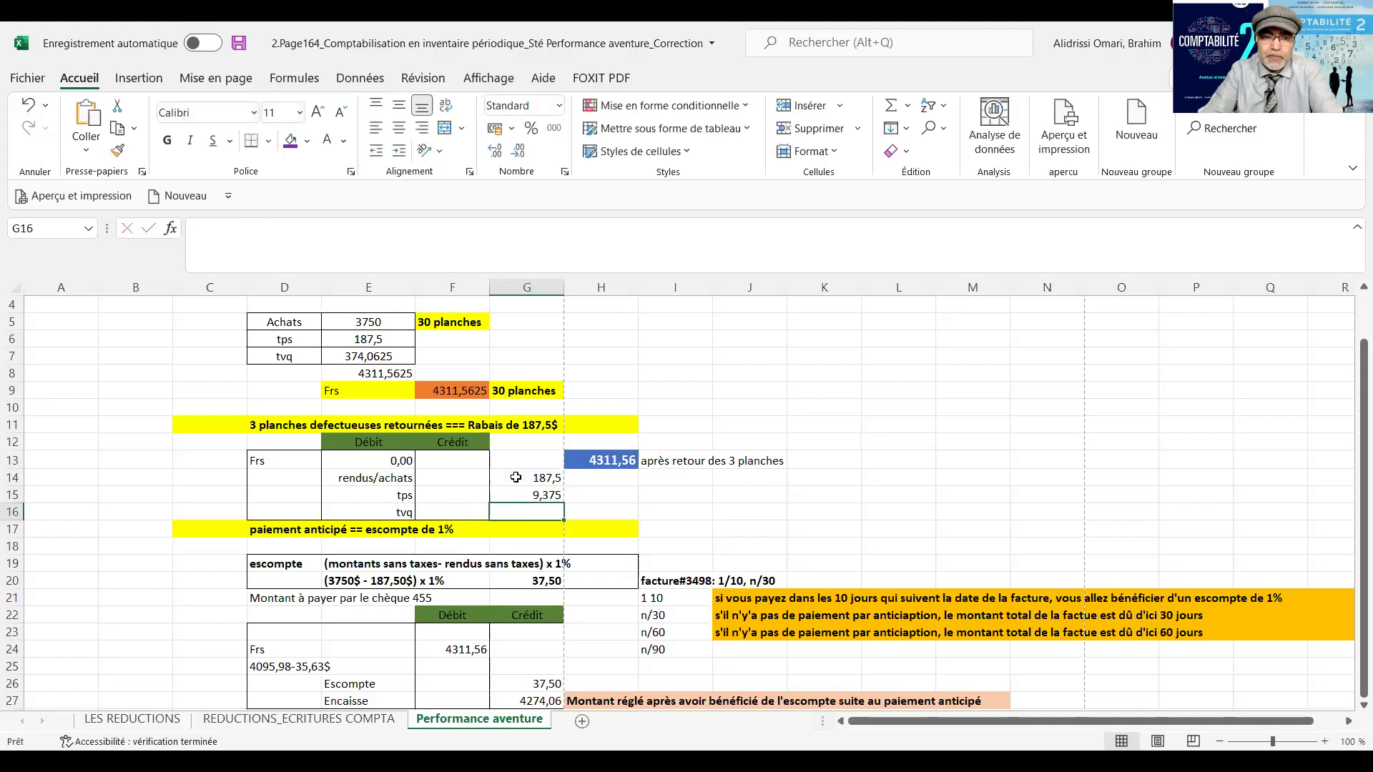
- Calculate the tvq on the returned goods in G16 with =G14*9,975%
text(=)
click(527, 478)
text(*9,97)
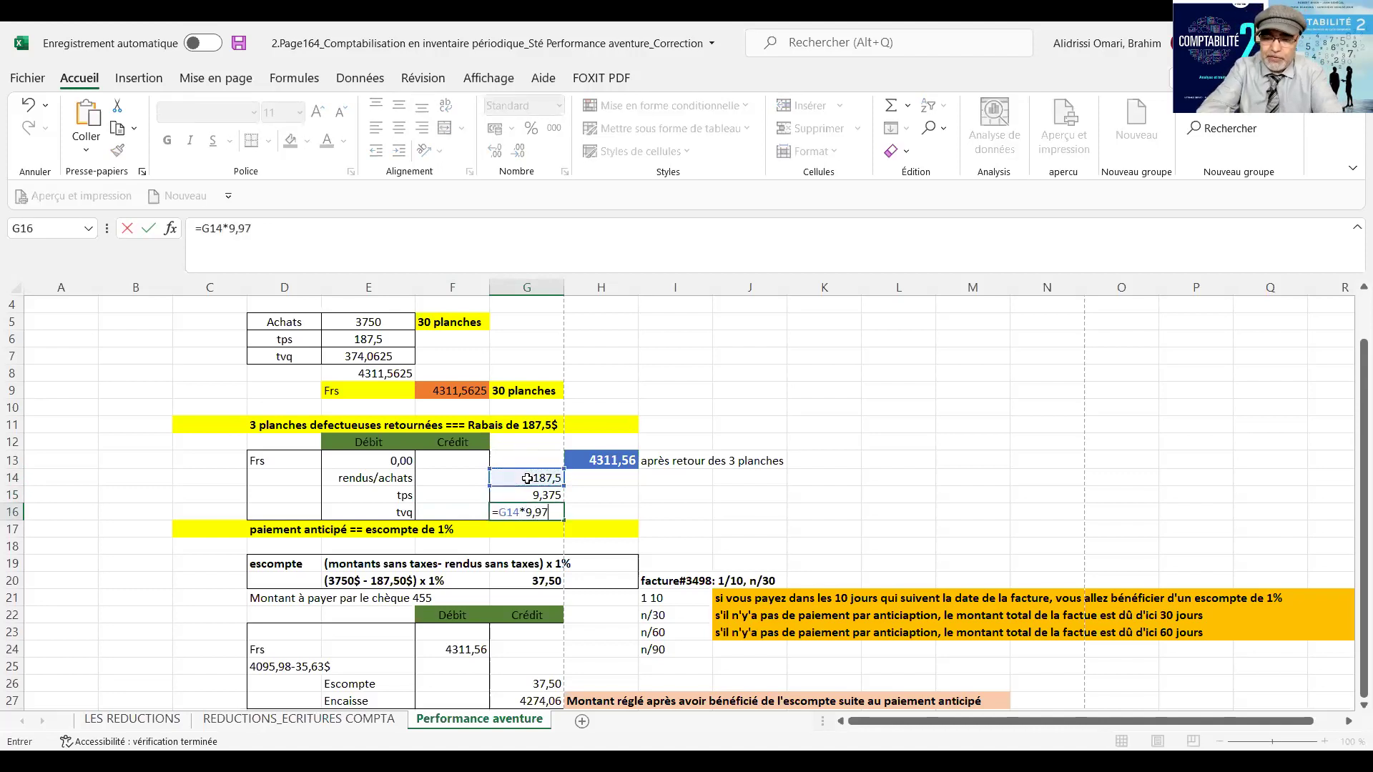
text(5%)
key(Return)
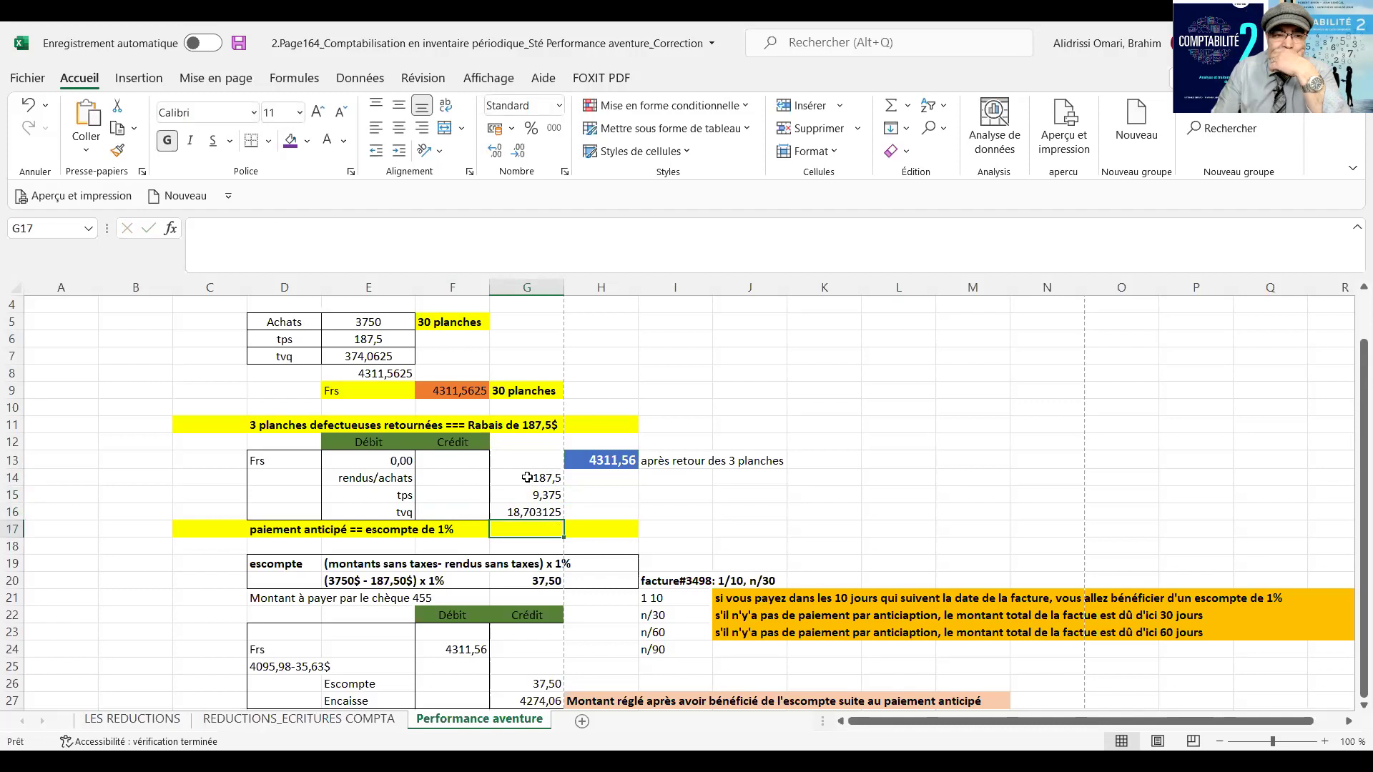
- Move the rendus/achats label from E14 to D14 and widen column D so the text fits
click(347, 476)
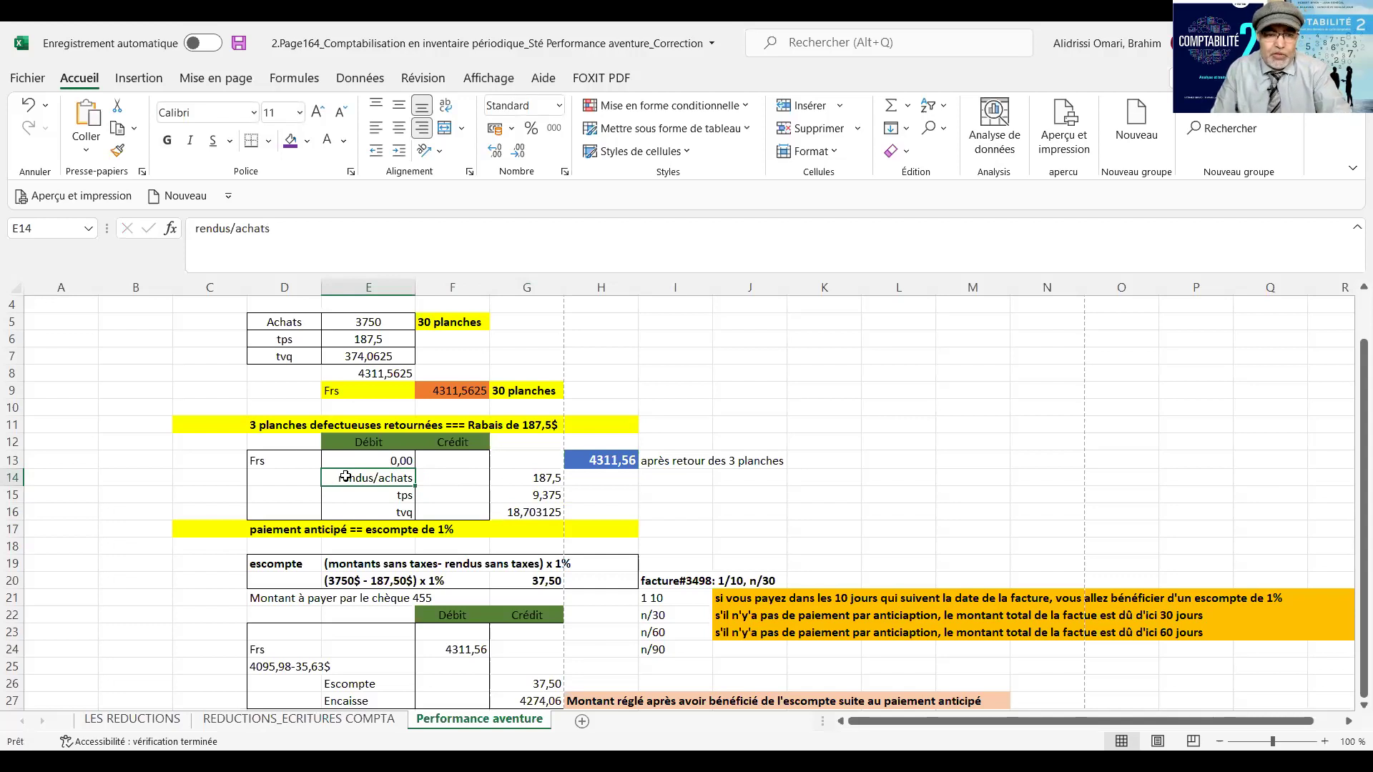
key(ctrl+c)
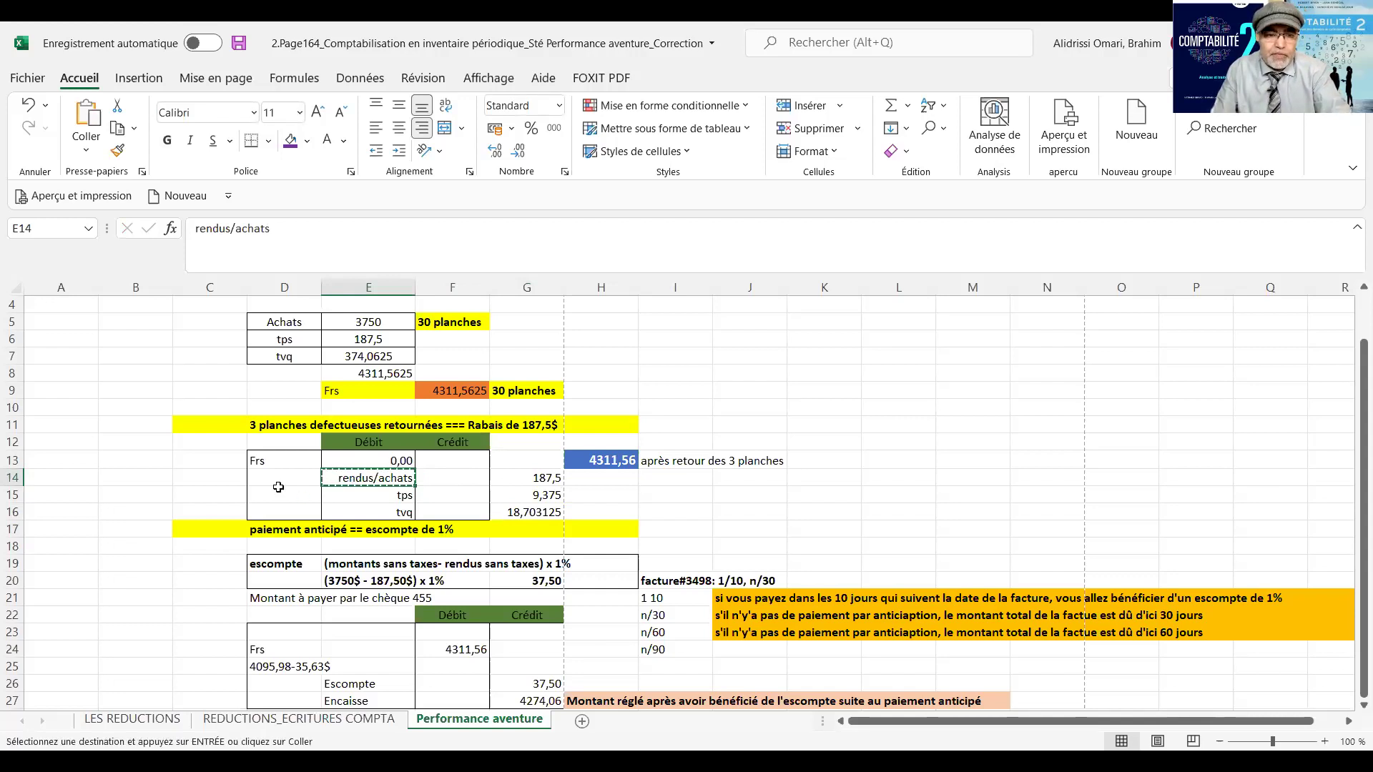
click(272, 476)
key(ctrl+v)
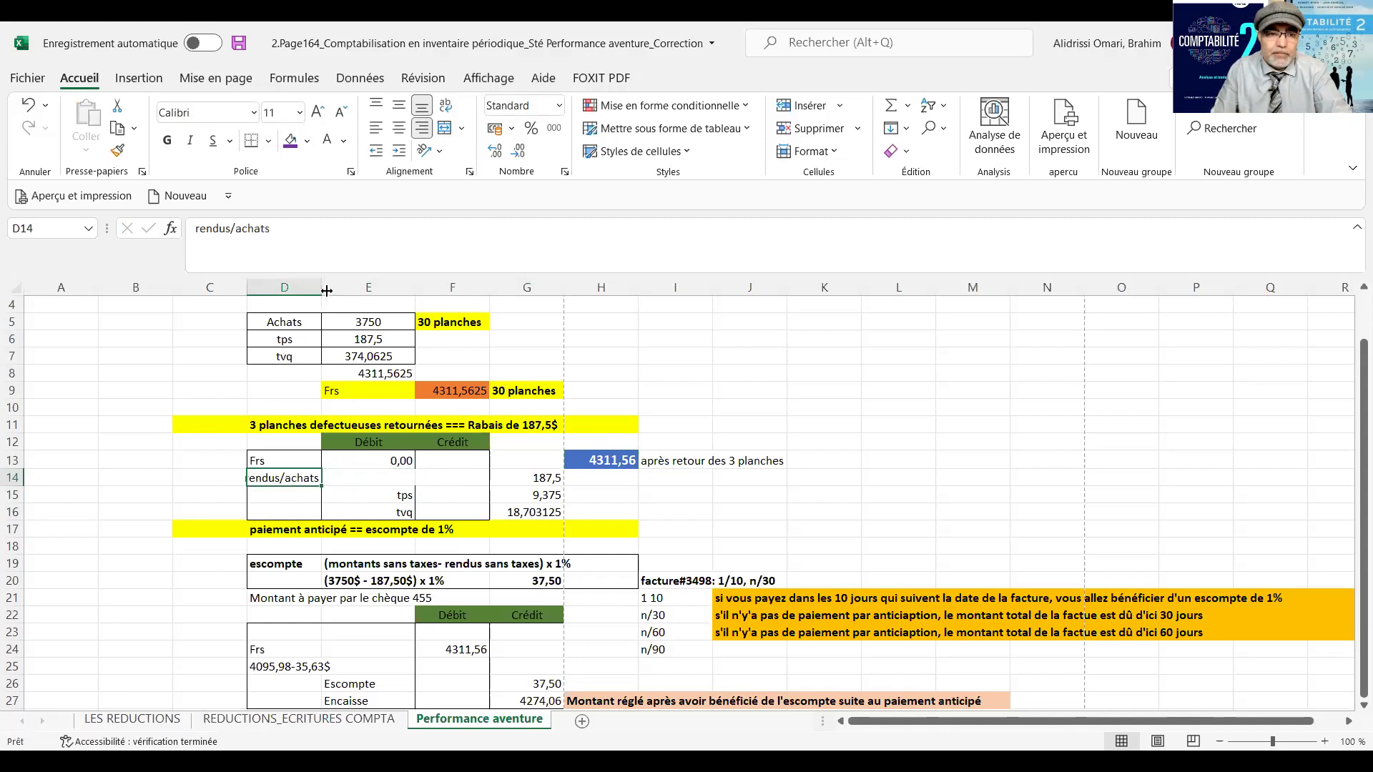
drag(321, 284, 379, 286)
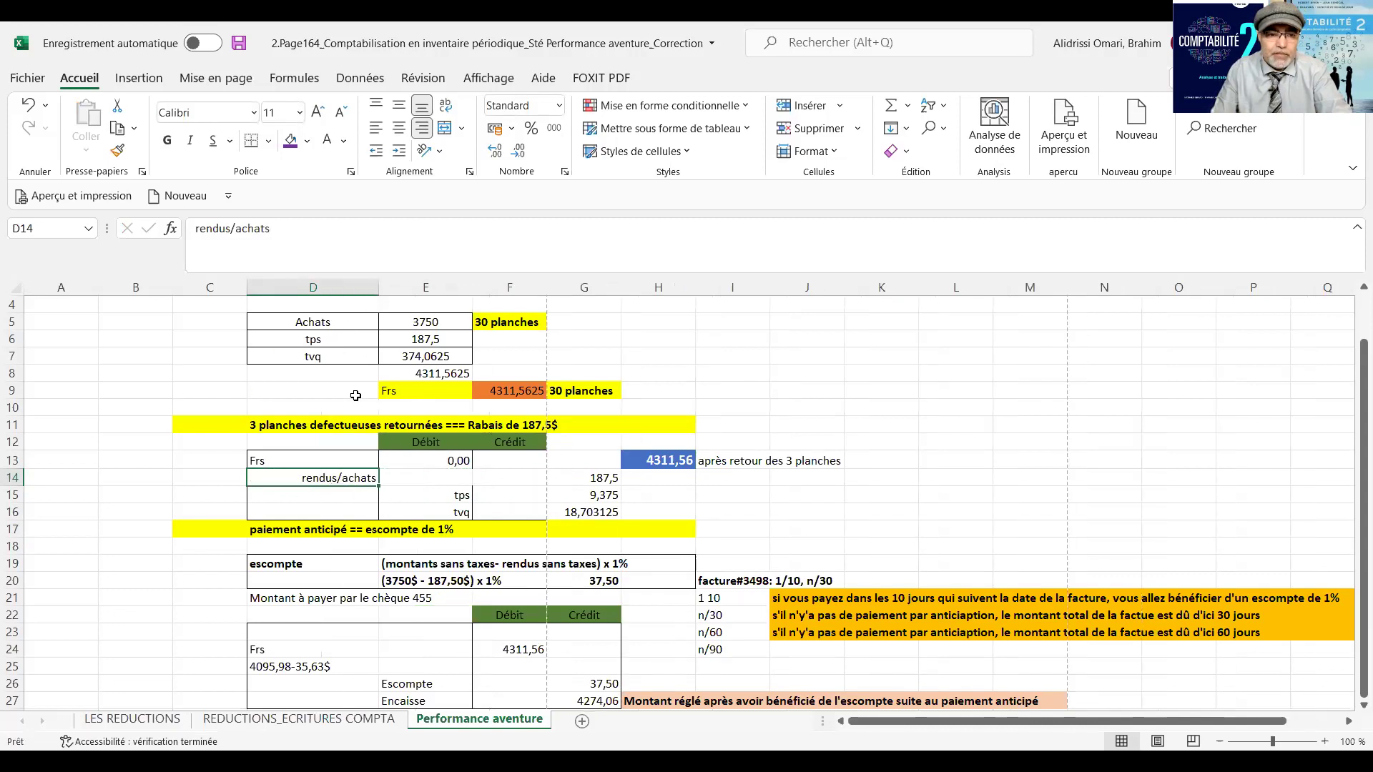
- Enter the labels TPS in D15 and TVQ in D16 under rendus/achats
click(348, 492)
text(TPS)
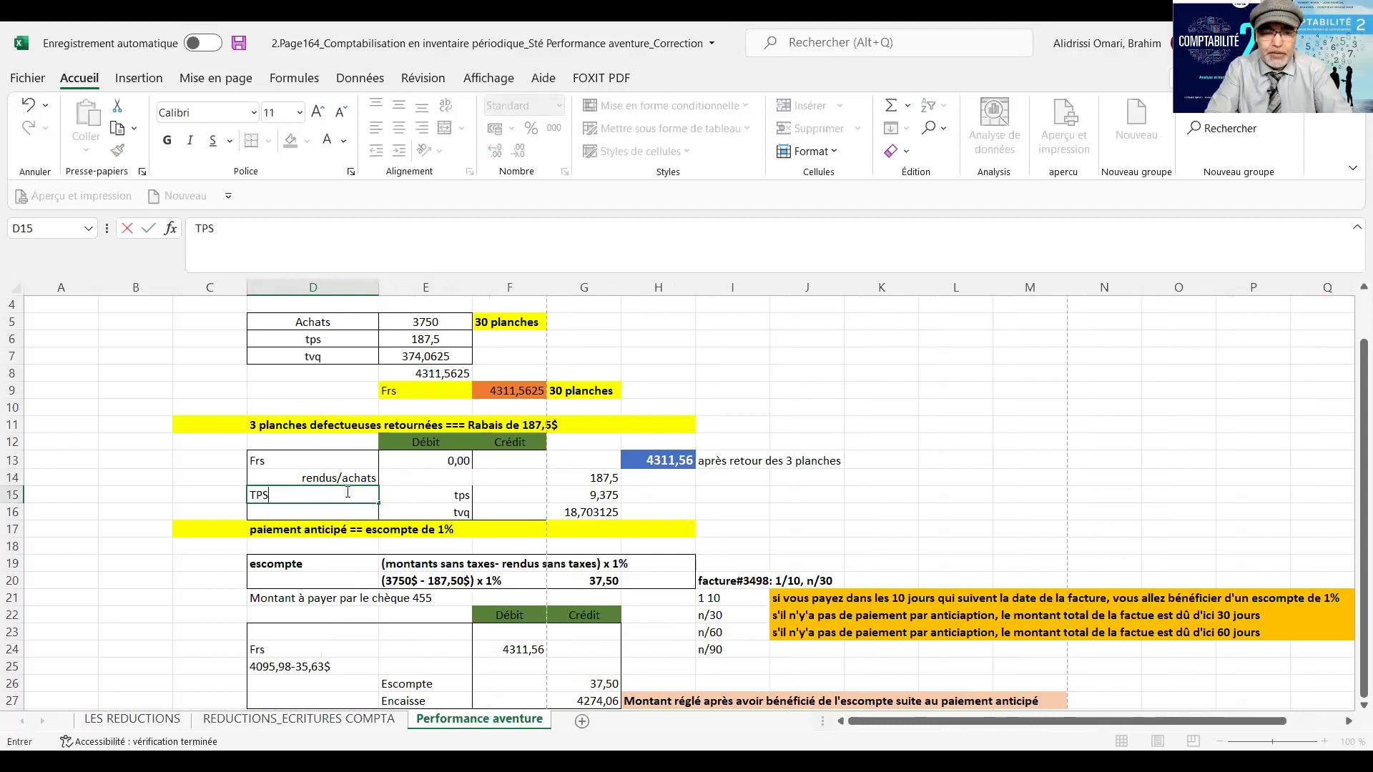
key(Return)
text(TVQ)
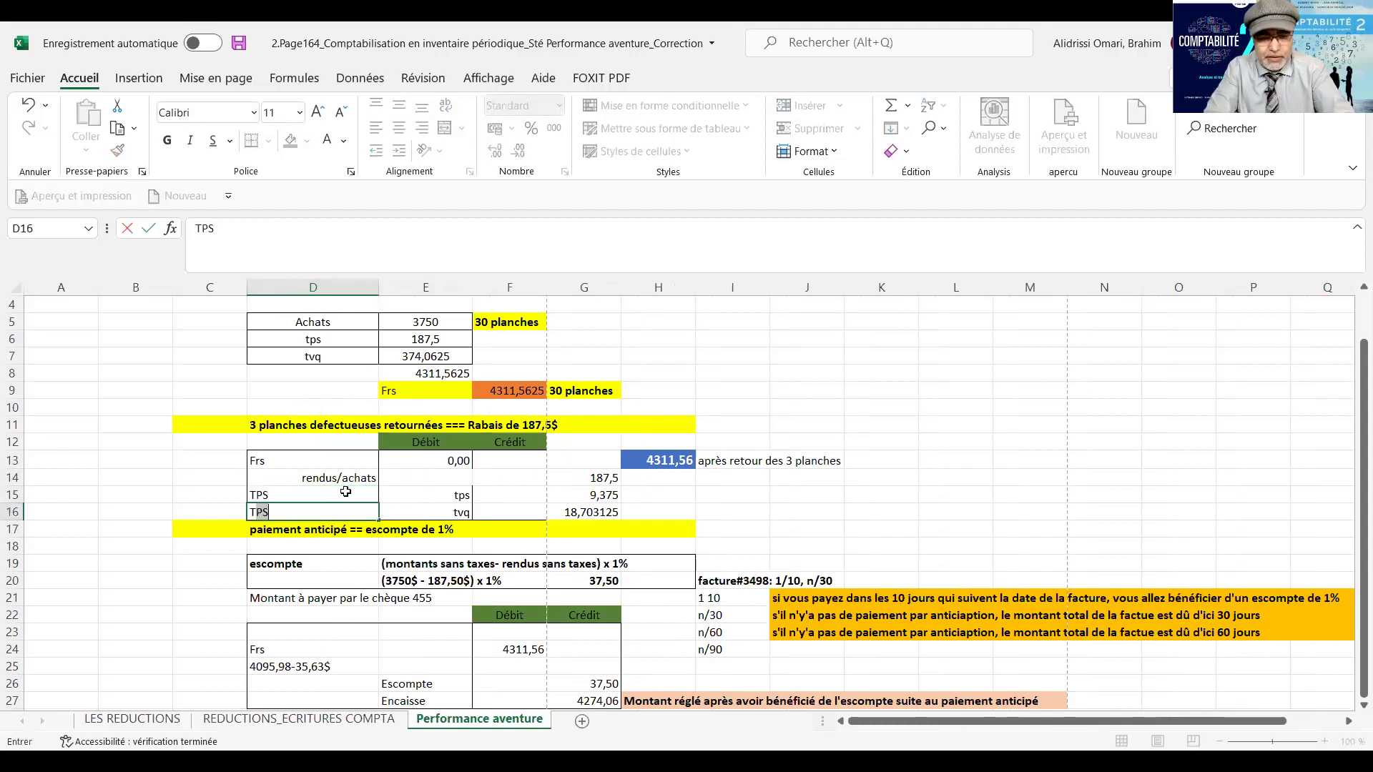
- Indent the TPS label in D15 and the TVQ label in D16 by three levels each
click(270, 493)
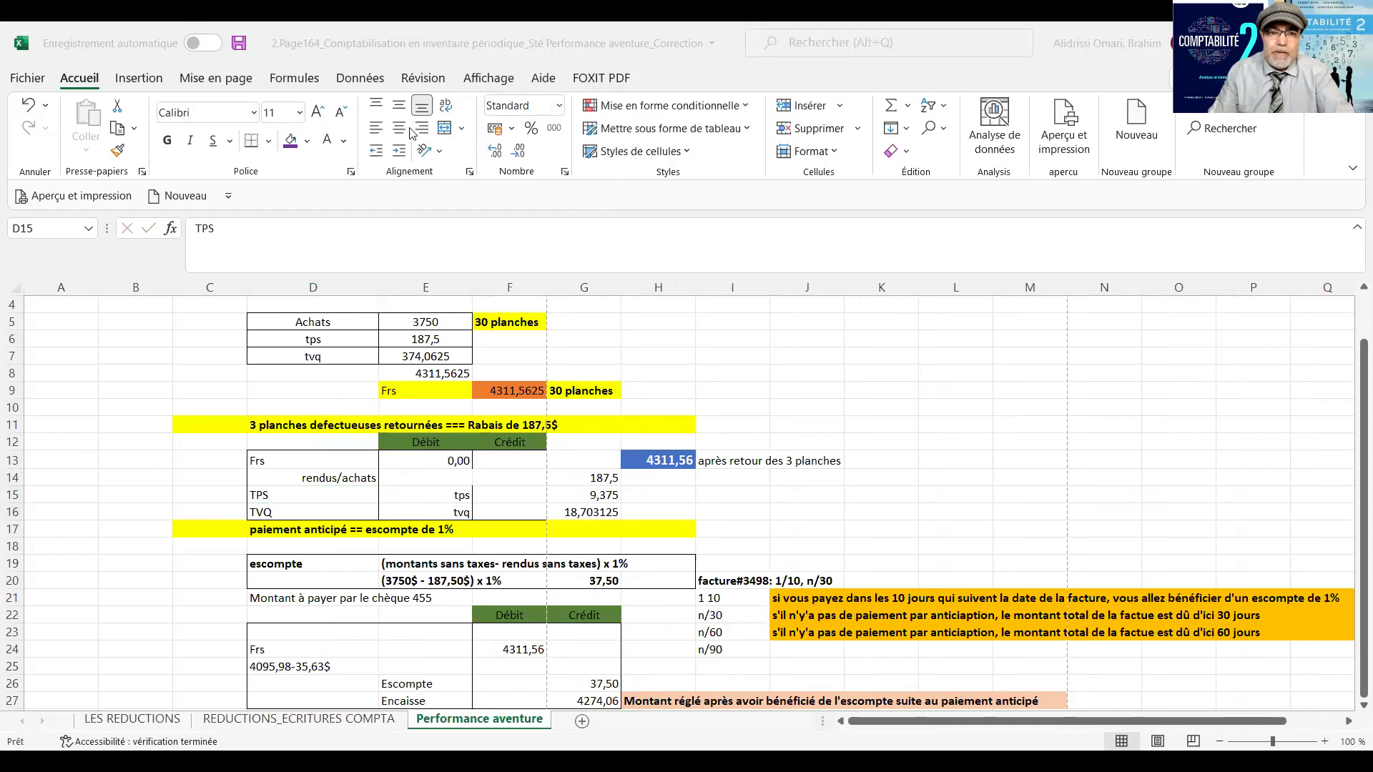
click(399, 151)
click(398, 151)
click(398, 151)
click(274, 517)
click(404, 153)
click(404, 153)
click(405, 155)
- Delete the old tps and tvq labels from E15 and E16 in the Débit column
click(448, 494)
key(Delete)
click(448, 512)
key(Delete)
- Clear the misplaced rendus/achats, TPS and TVQ amounts from G14 to G16
click(592, 479)
key(Delete)
click(592, 496)
key(Delete)
key(Down)
key(Delete)
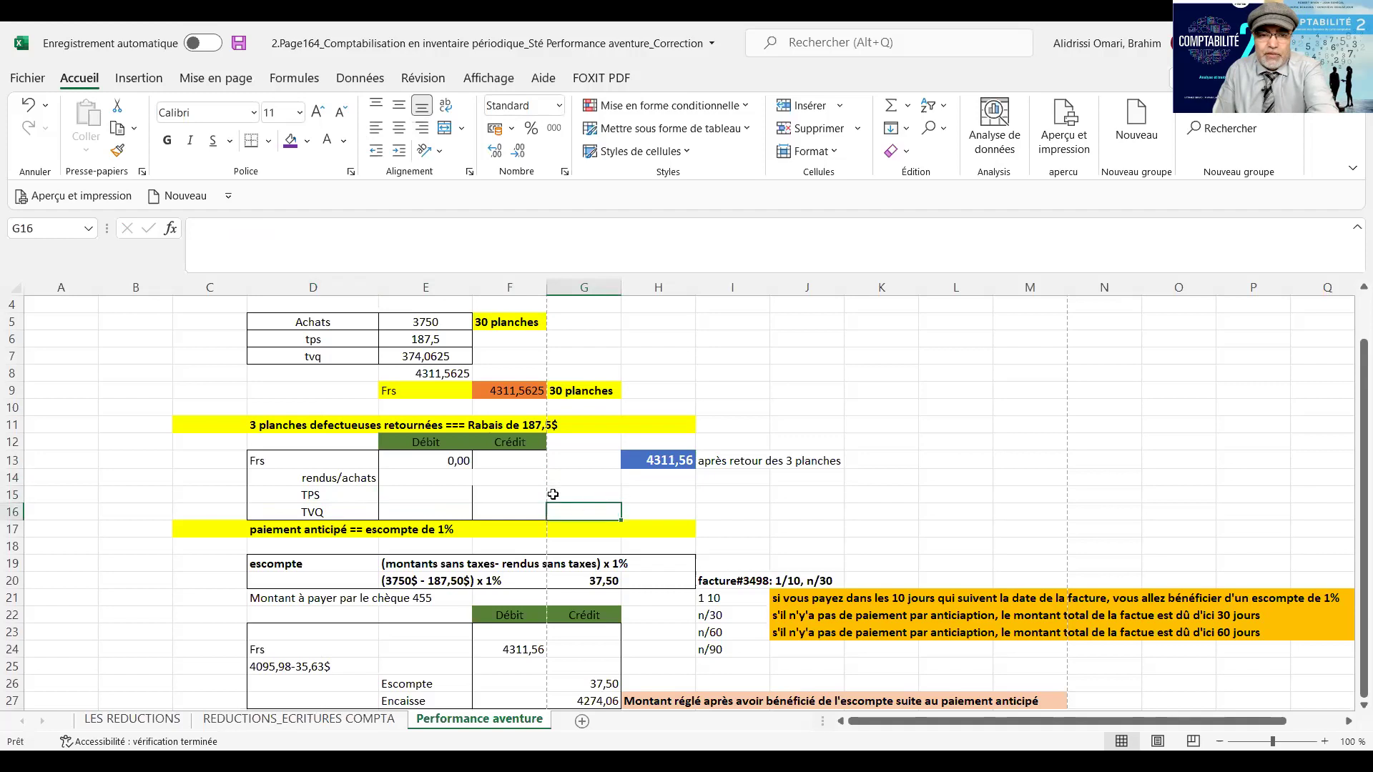
- Enter the rendus/achats credit in F14 as =(3*125)/2
click(509, 476)
text(=()
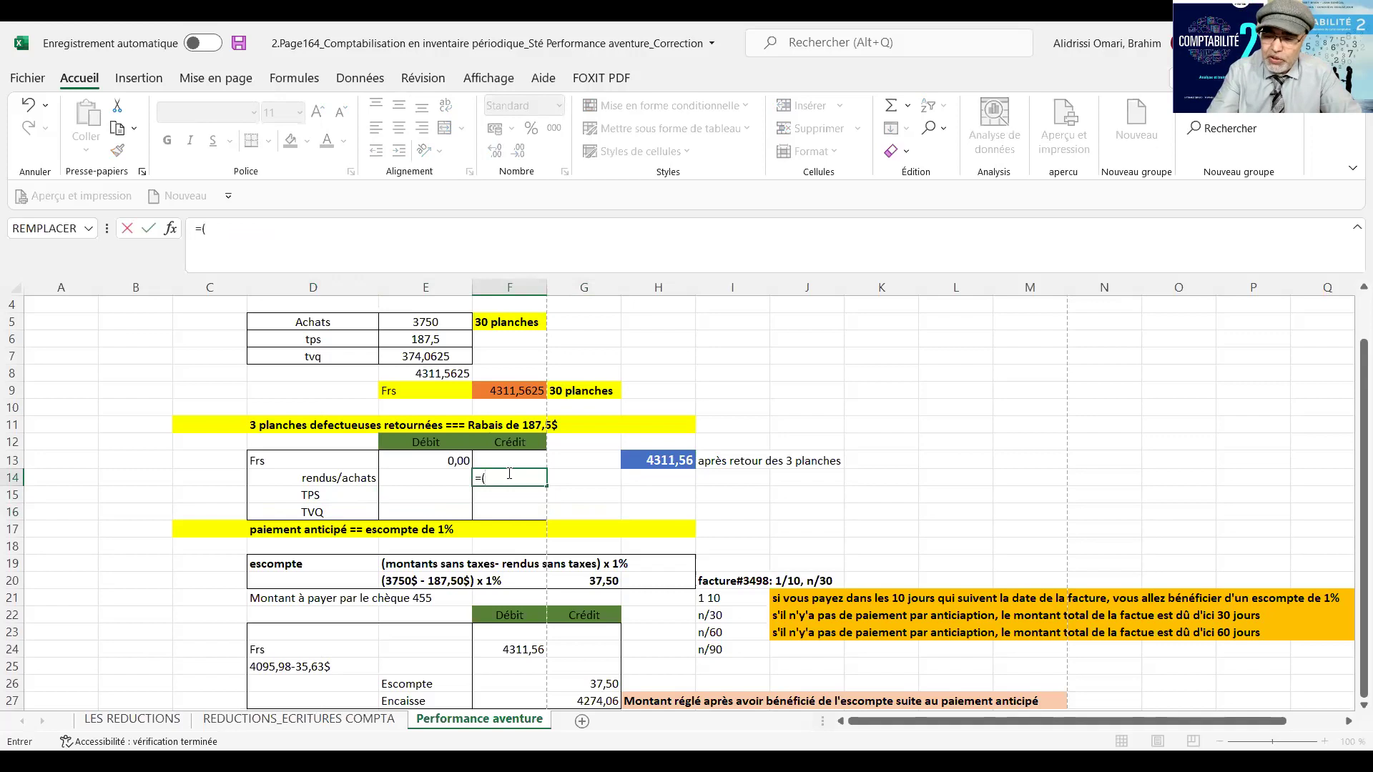
text(3)
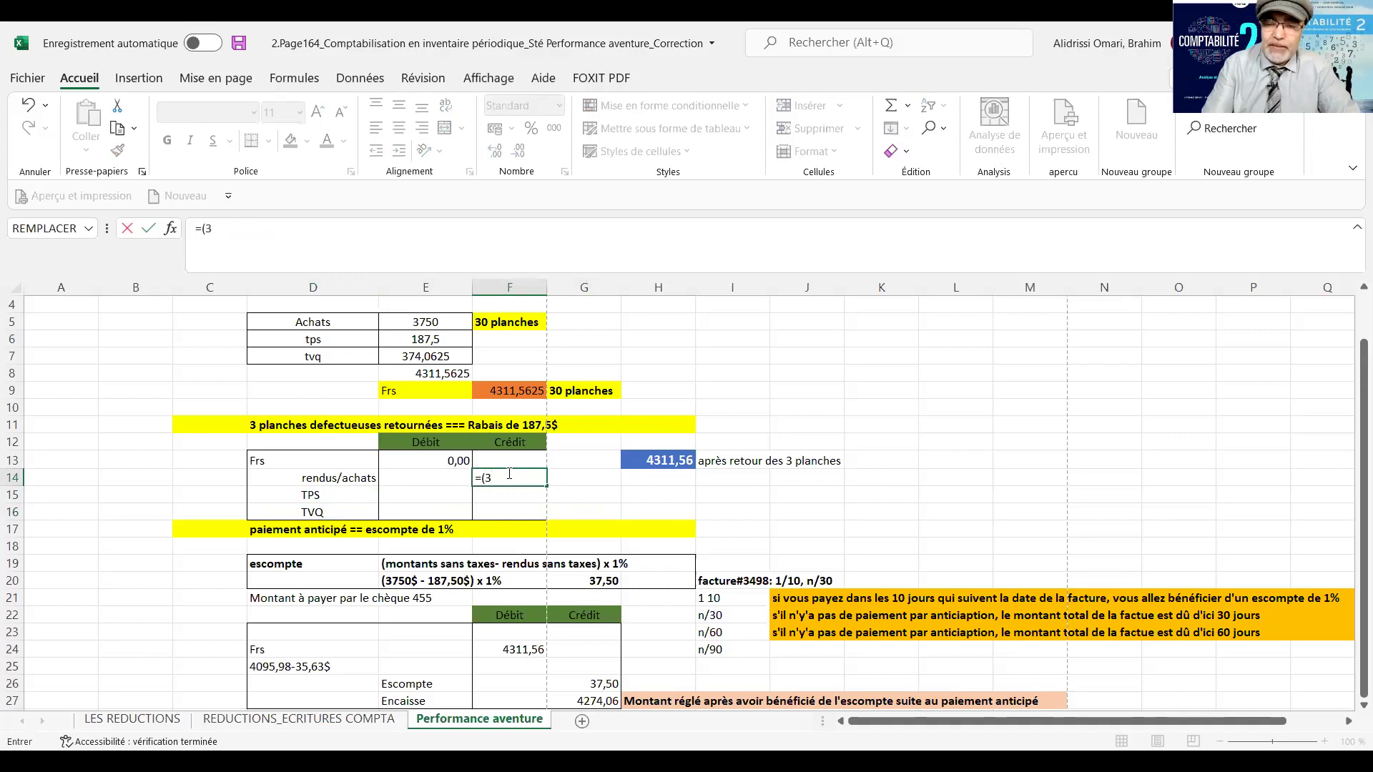
text(*125)
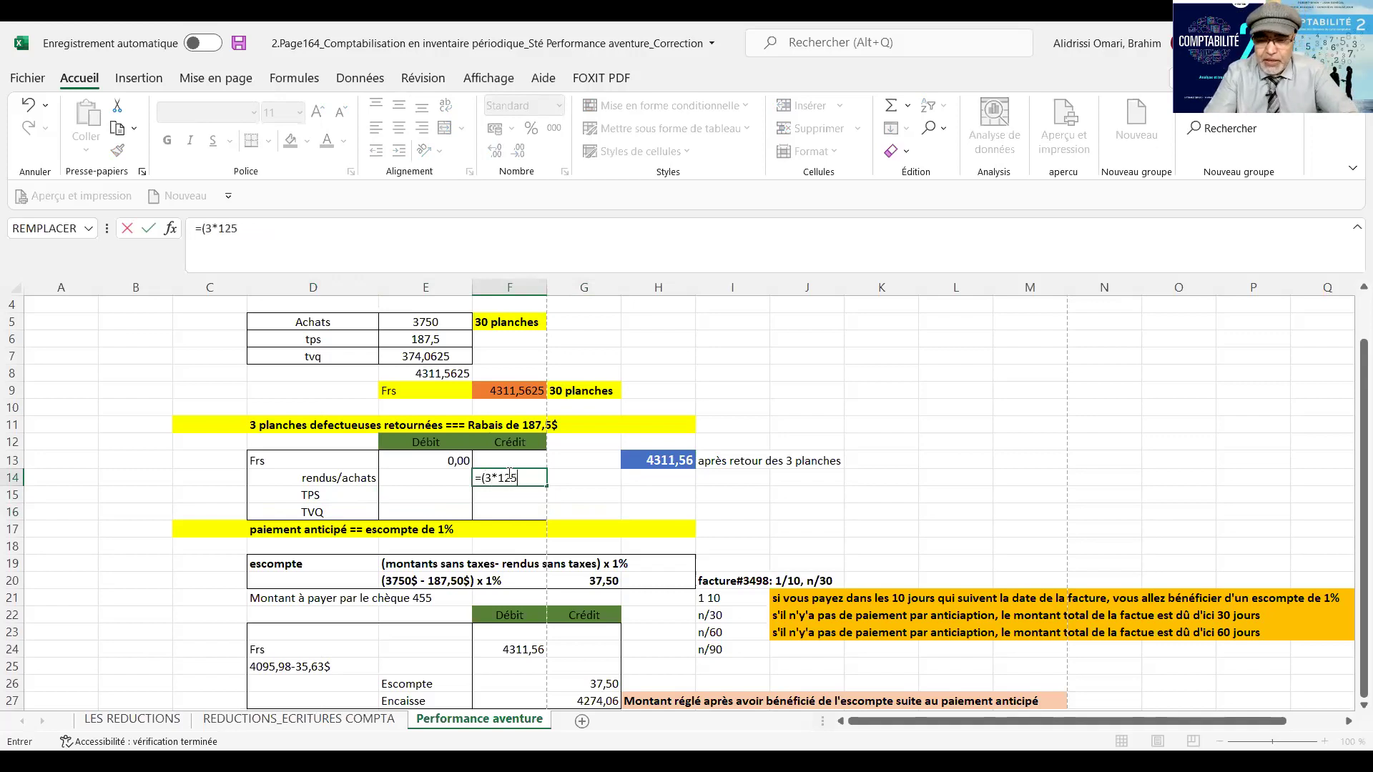
text()/)
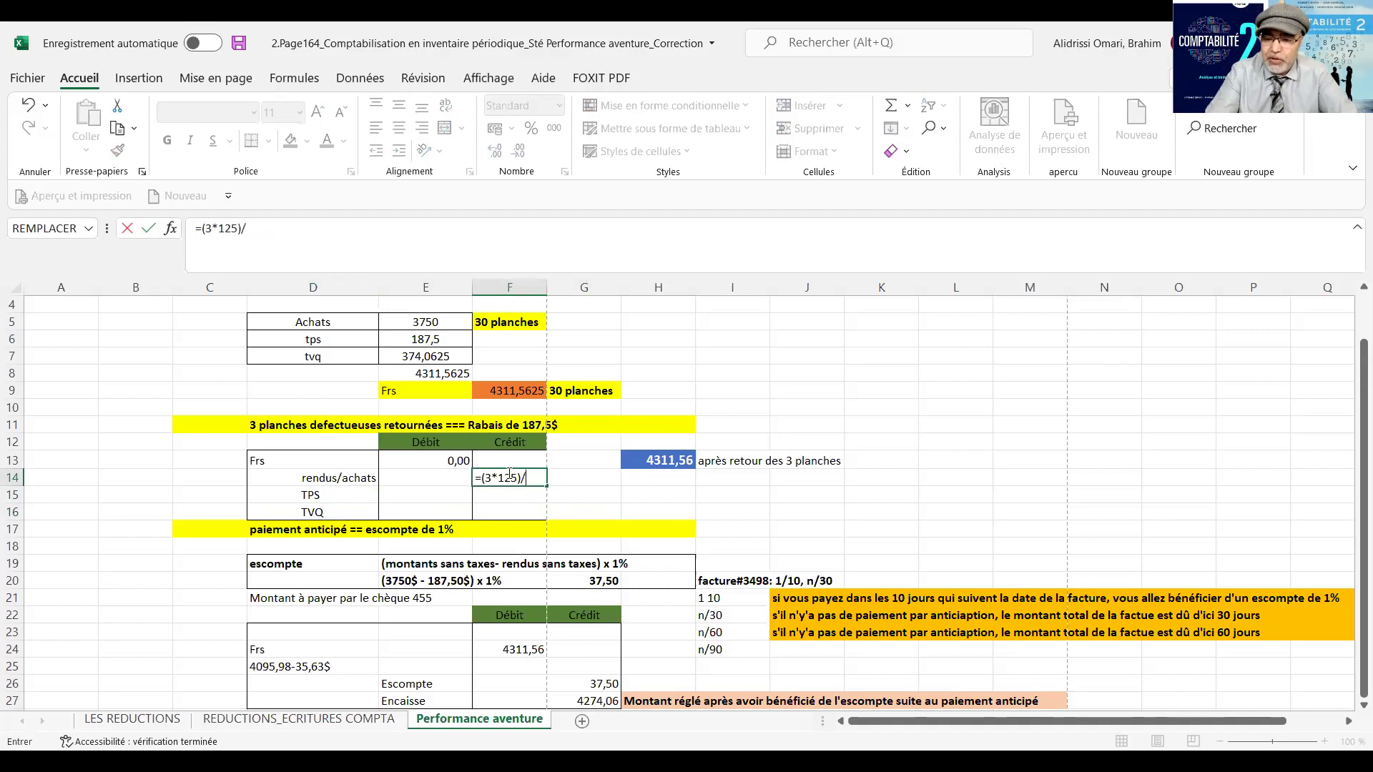
text(50)
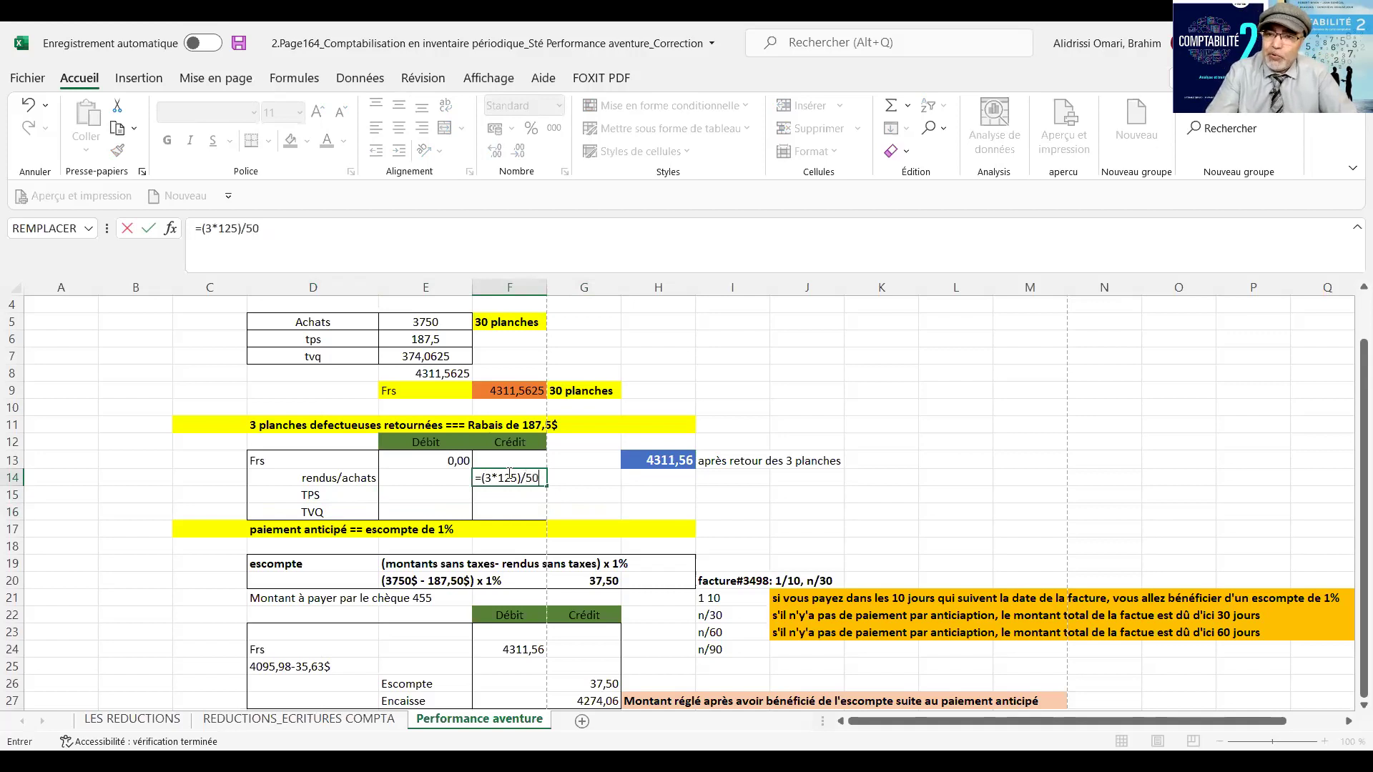
key(BackSpace)
key(BackSpace)
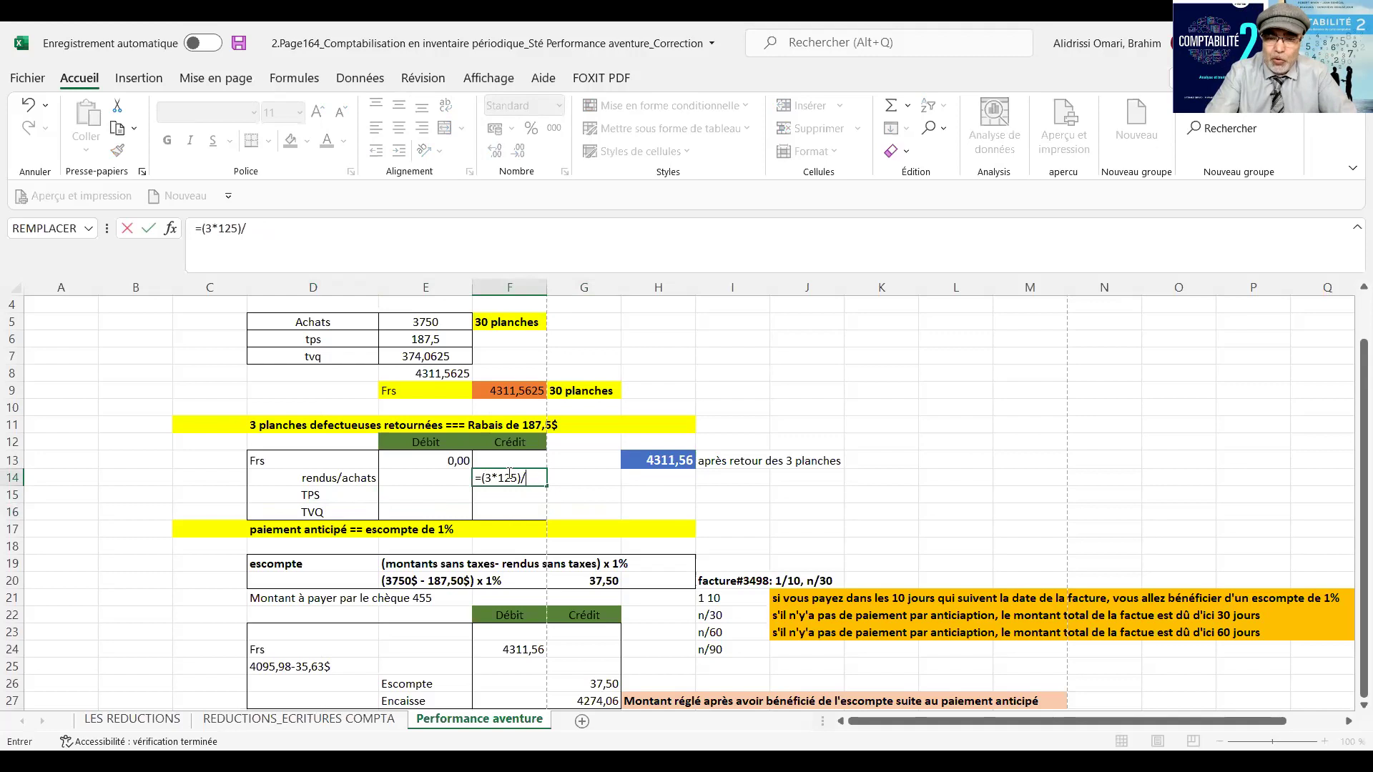
text(2)
key(Return)
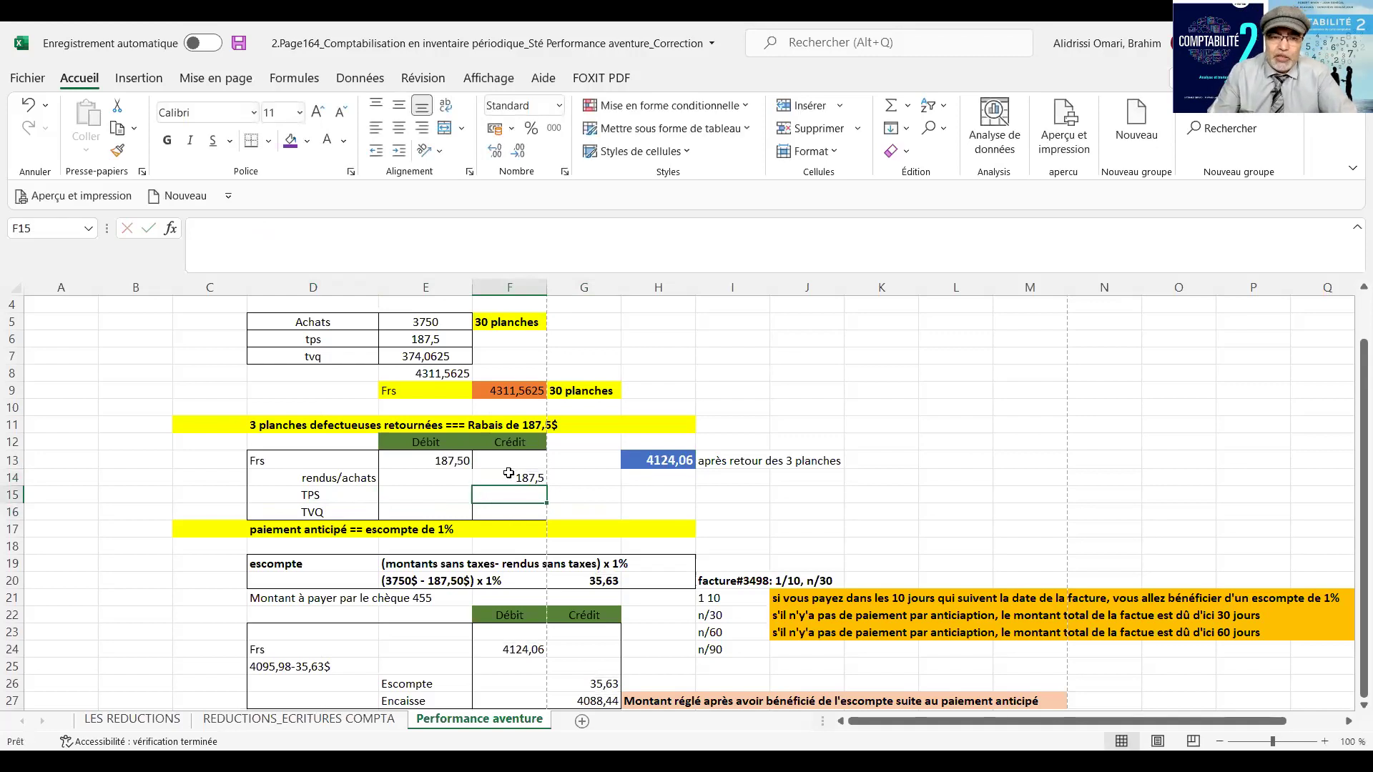
- Calculate the TPS credit in F15 with =F14*5%
text(=)
click(516, 479)
text(*5%)
key(Return)
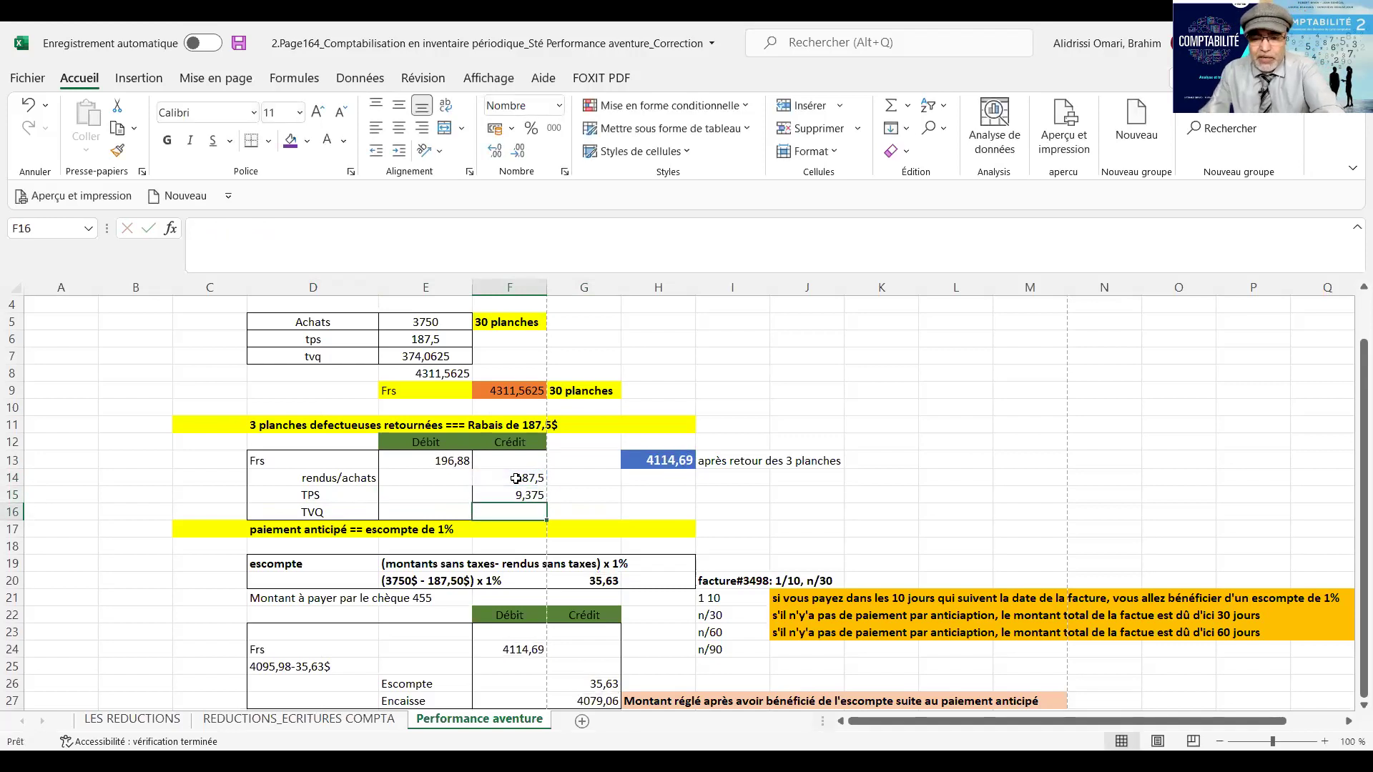
- Calculate the TVQ credit in F16 with =F14*9,975%
text(=)
click(527, 478)
text(*)
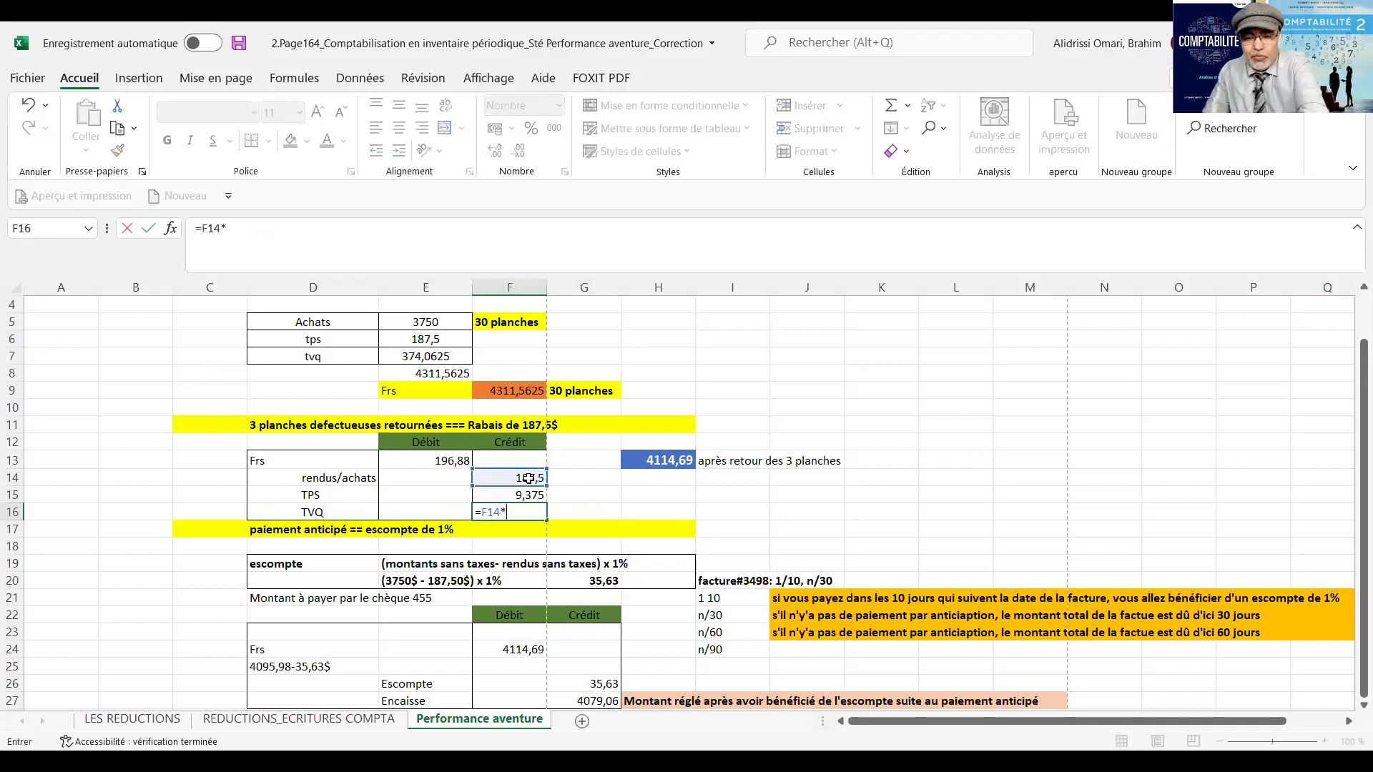
text(9,975)
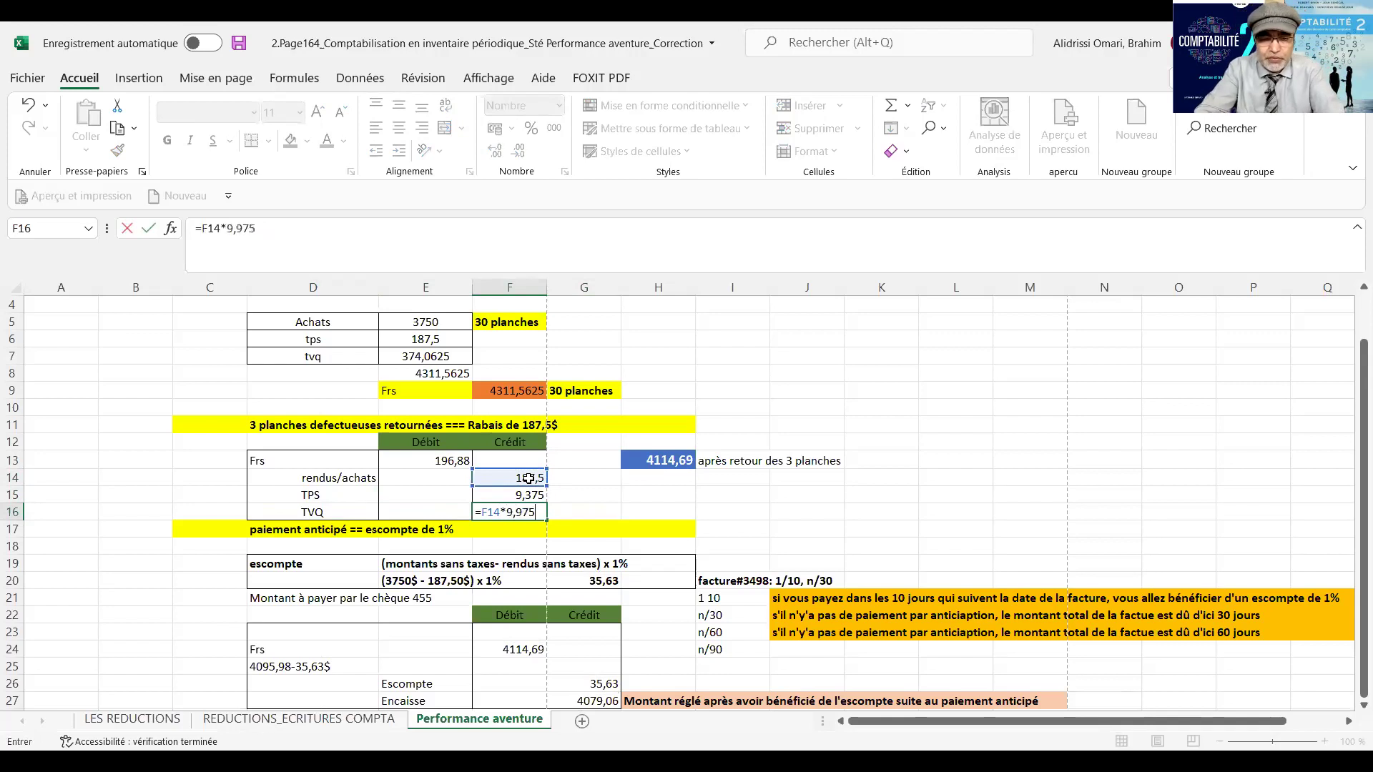
text(%)
key(Return)
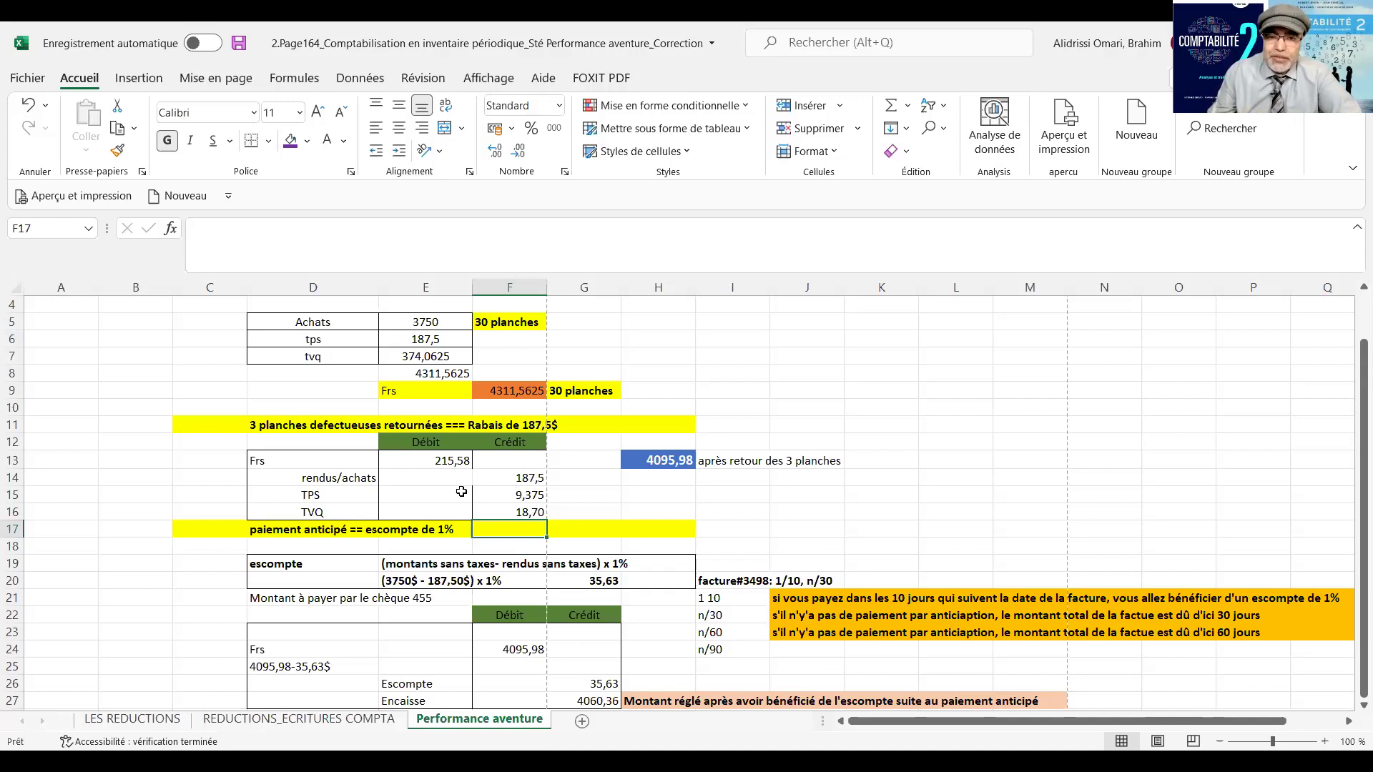
- Write the note "Net à payer = 4311,56$ - 215,58$= 4095,98$" in H12
click(417, 463)
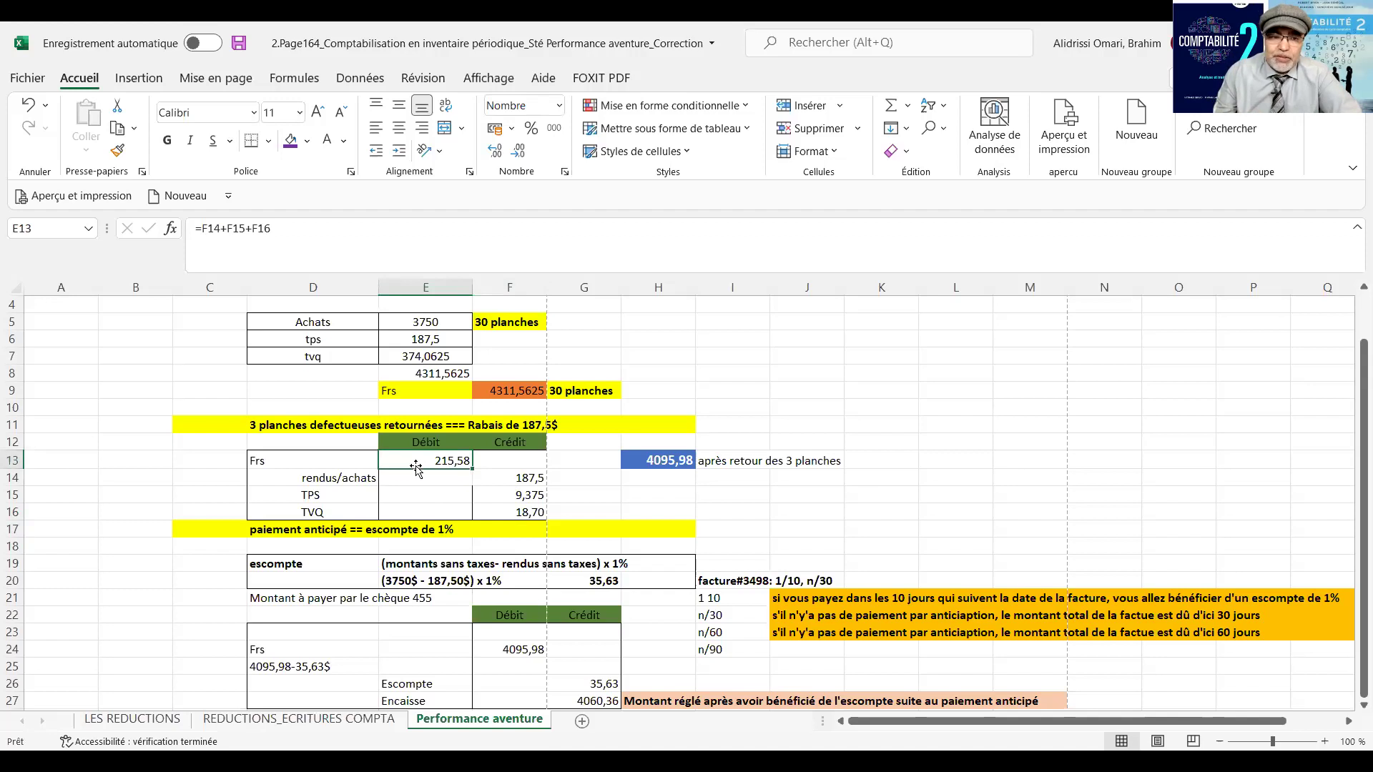
click(648, 442)
text(Ne)
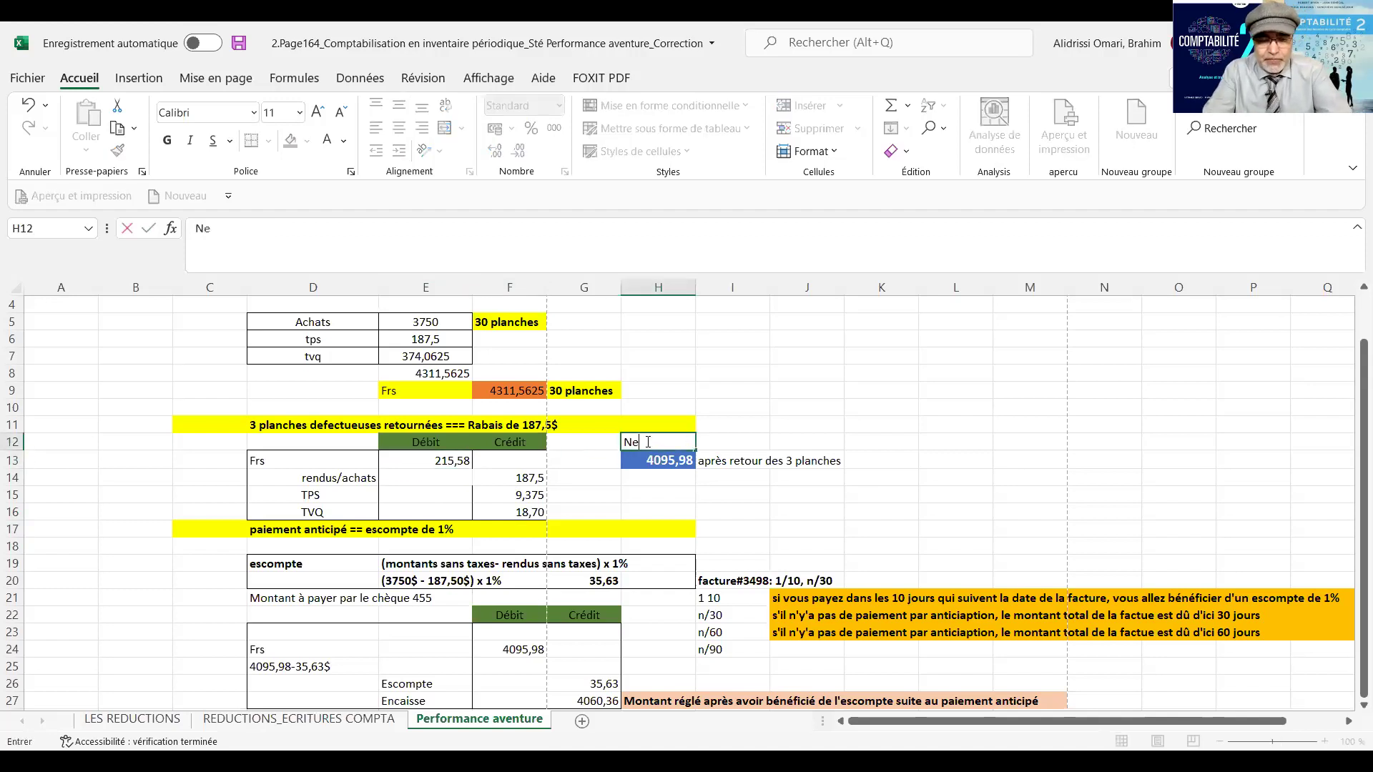
text(t à paye)
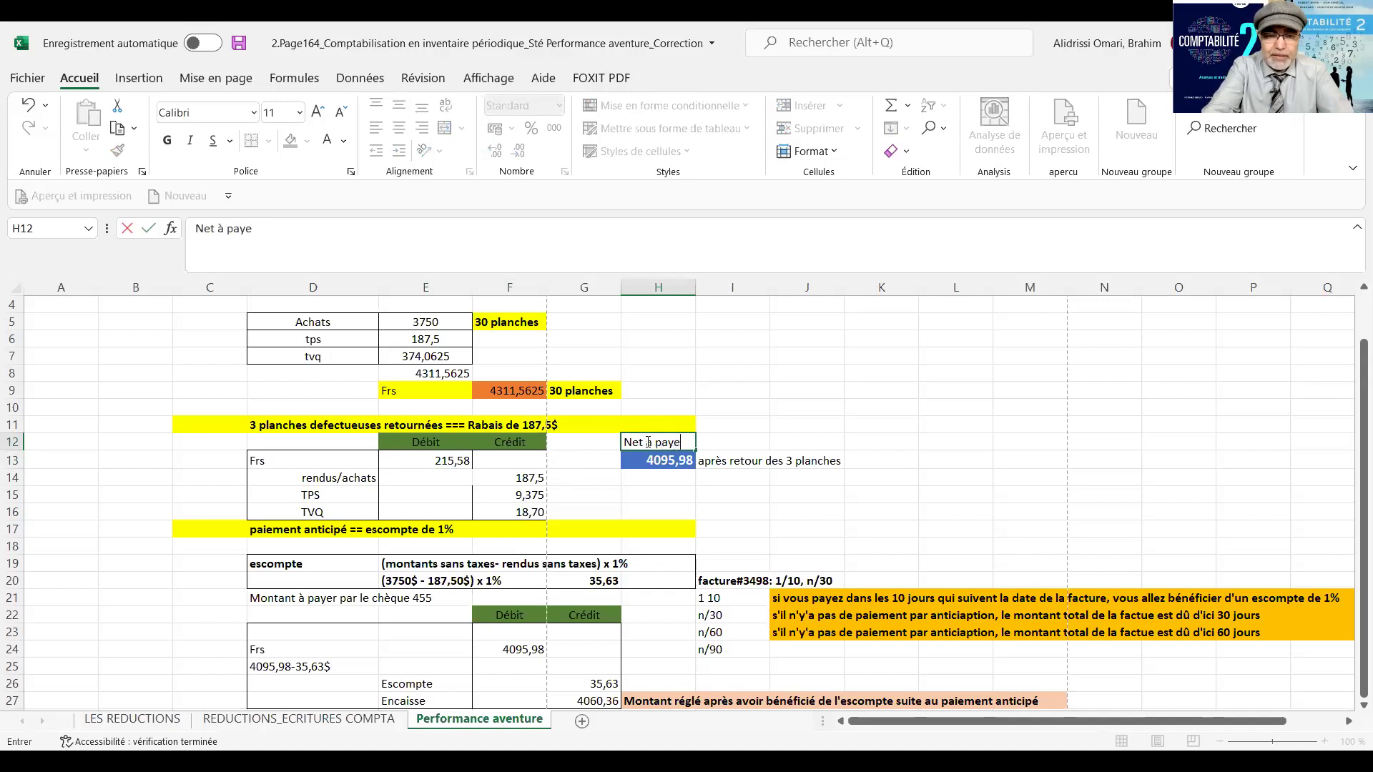
text(r =)
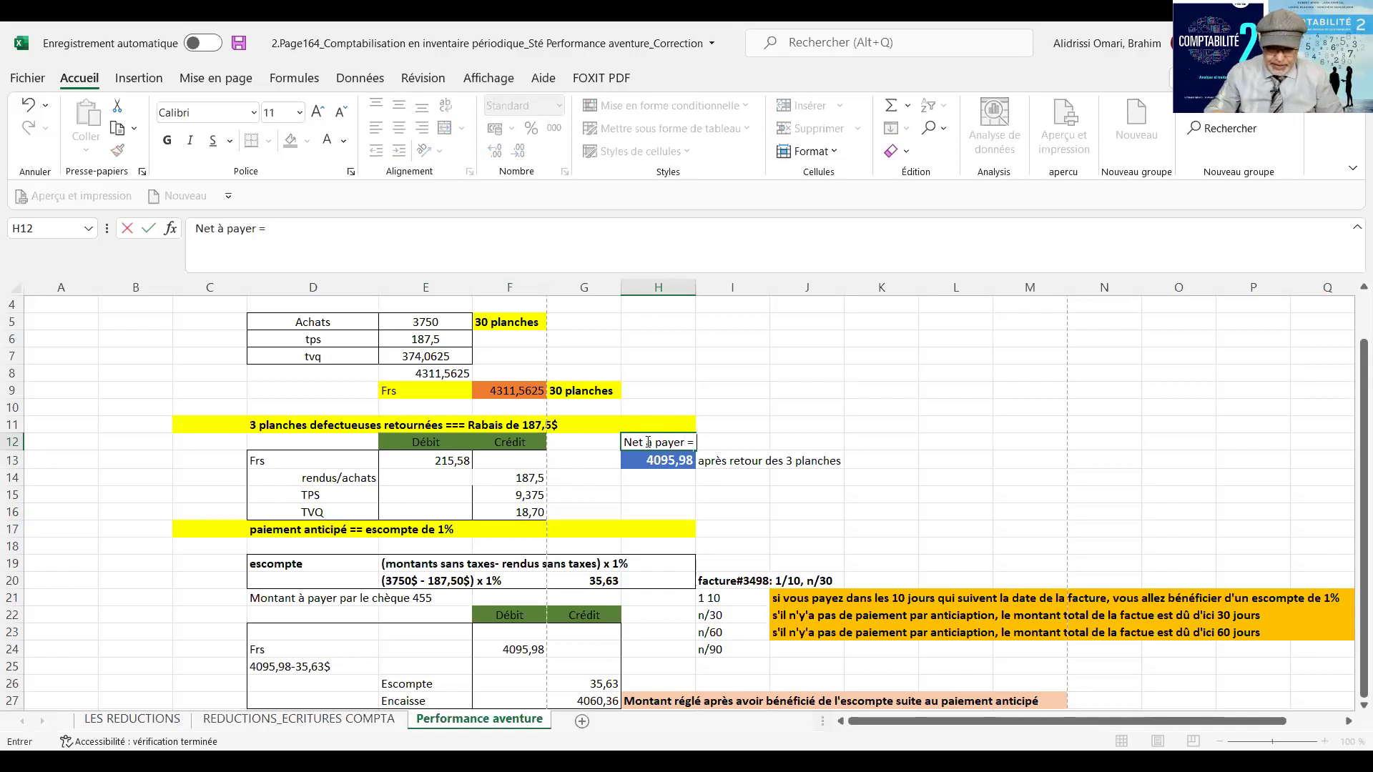
text(4311,56)
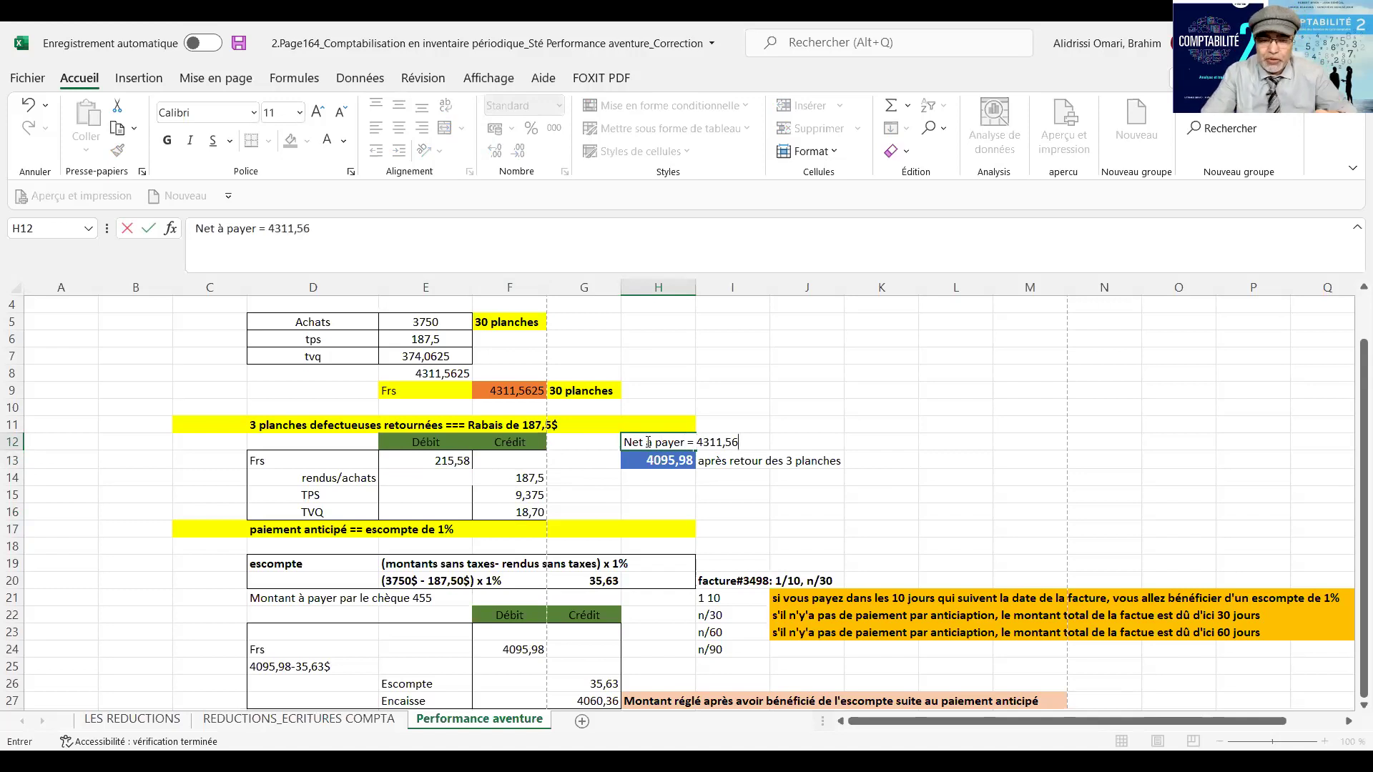
text($)
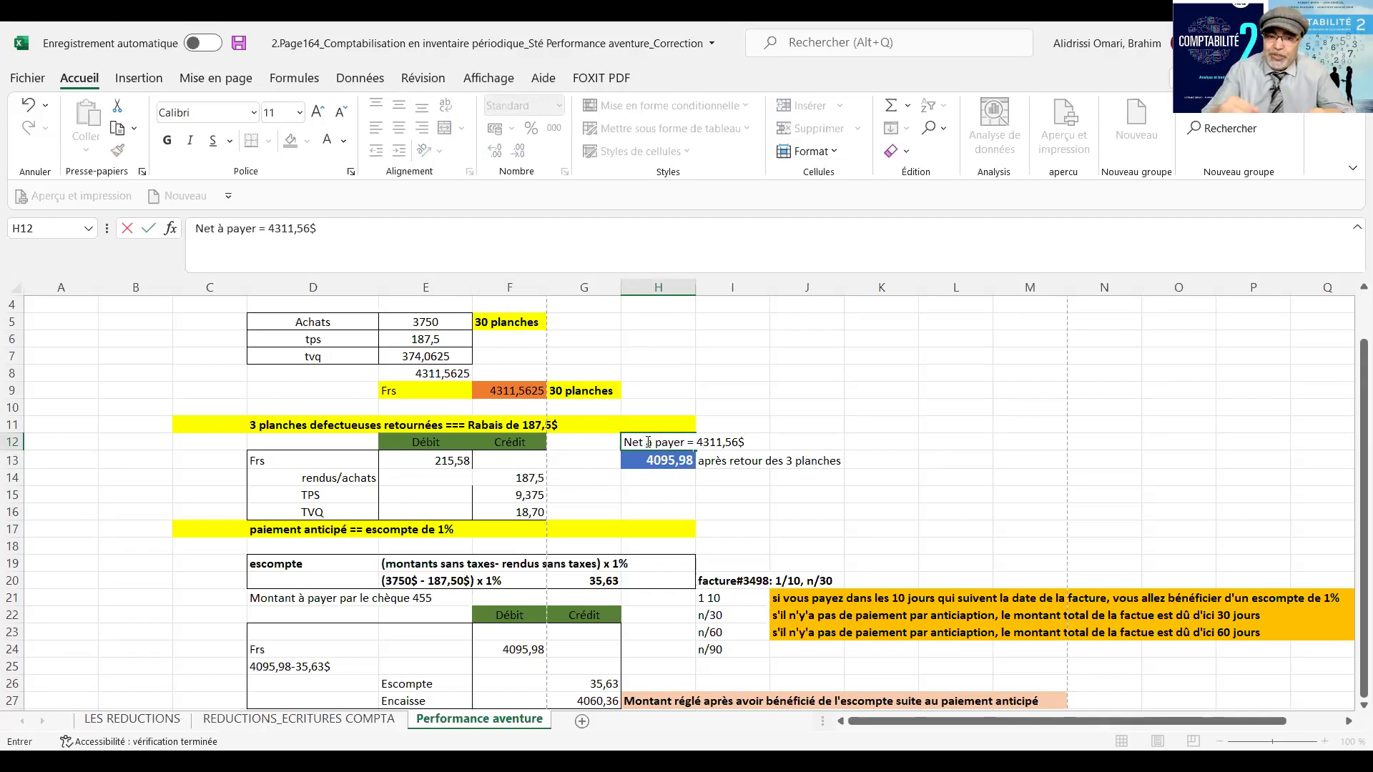
text(-)
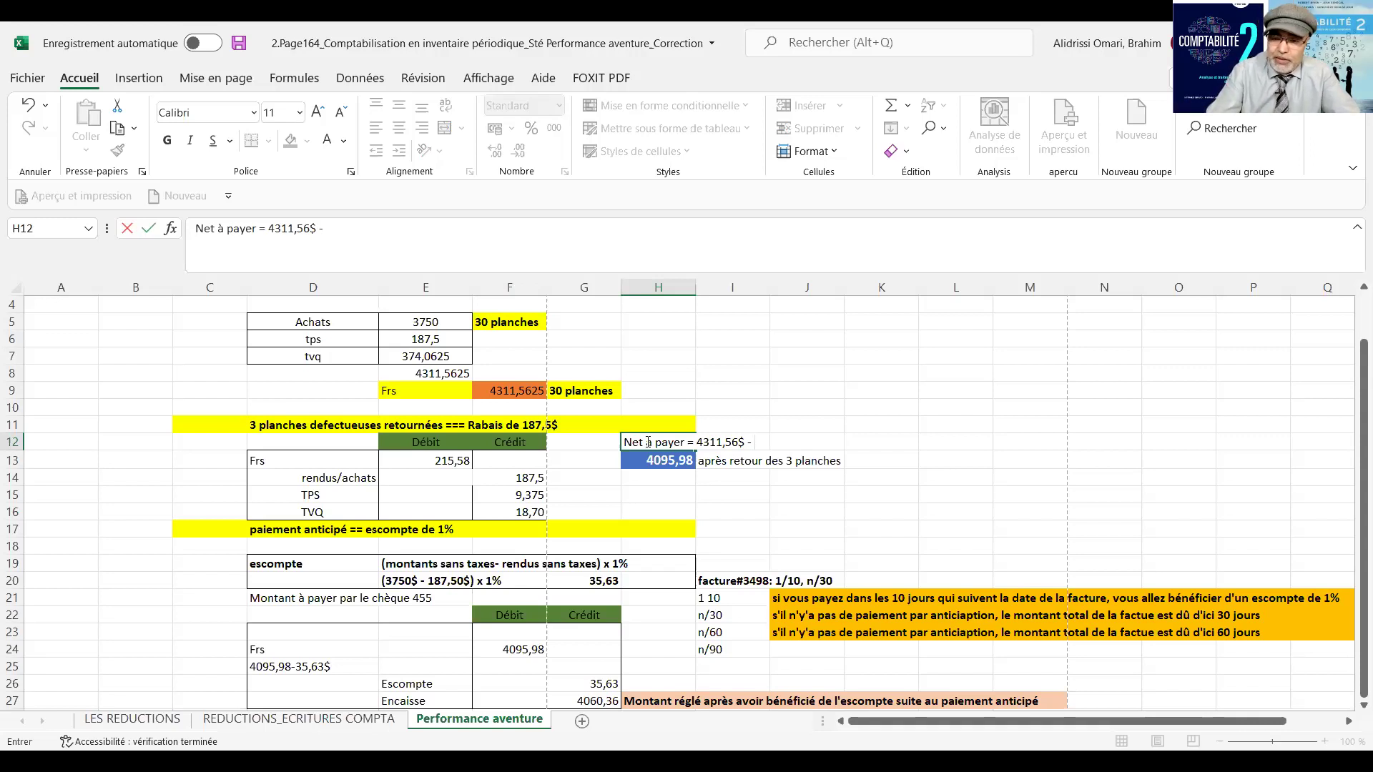
text(215,58)
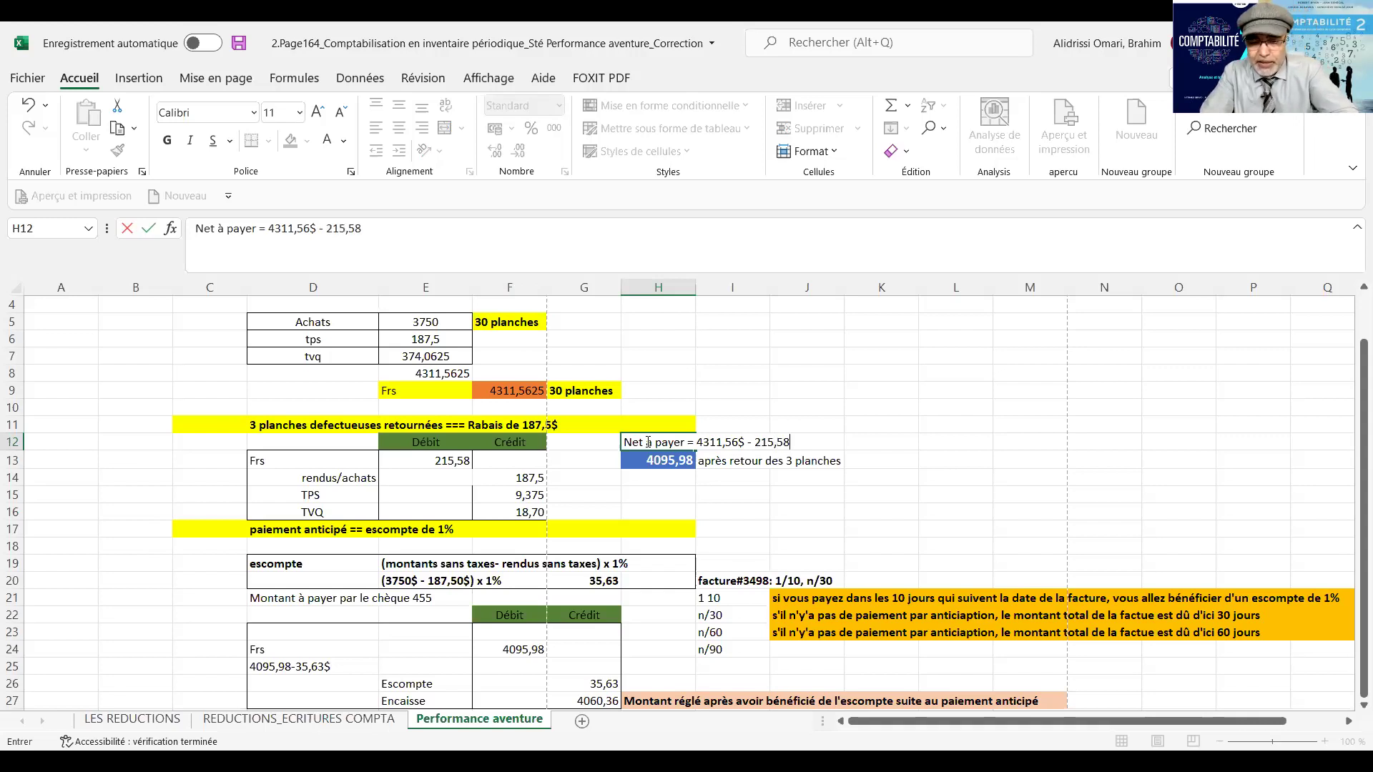
text($)
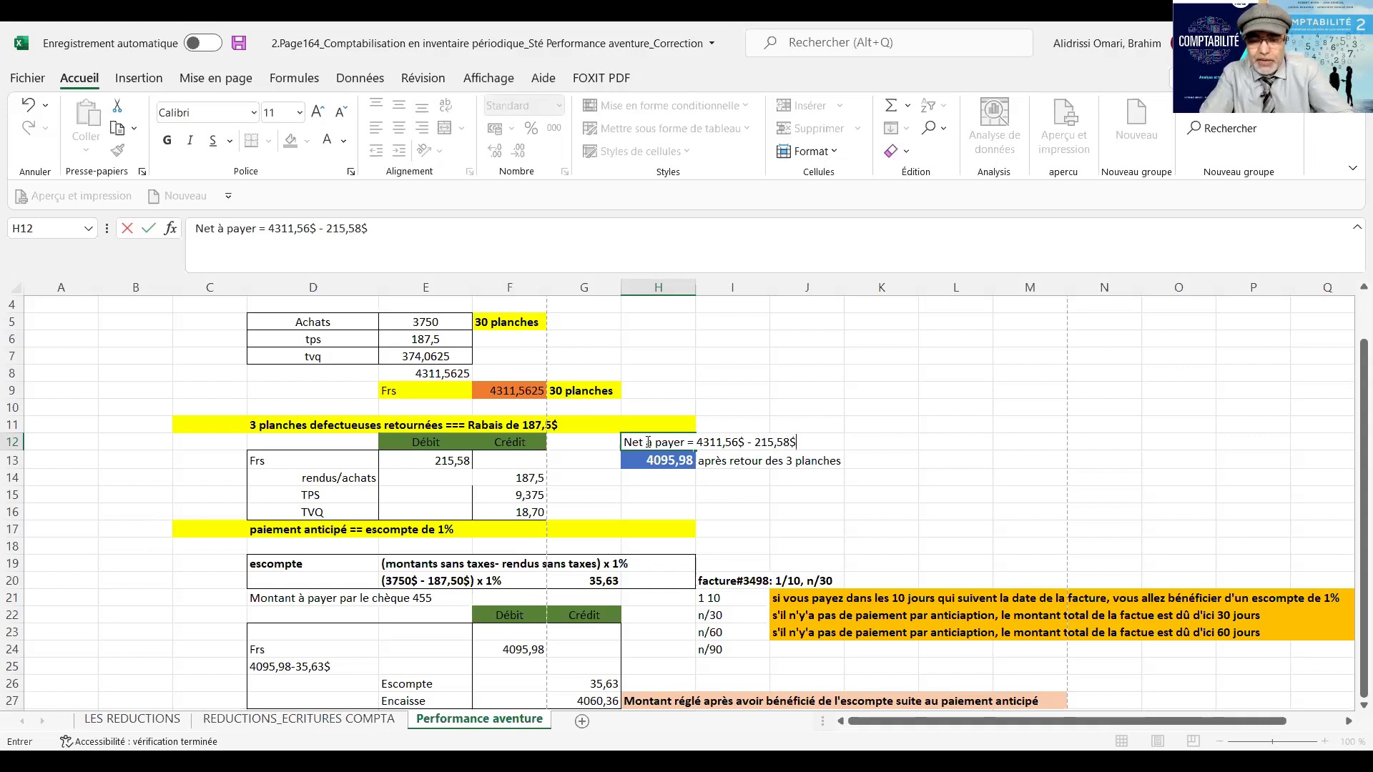
text(=)
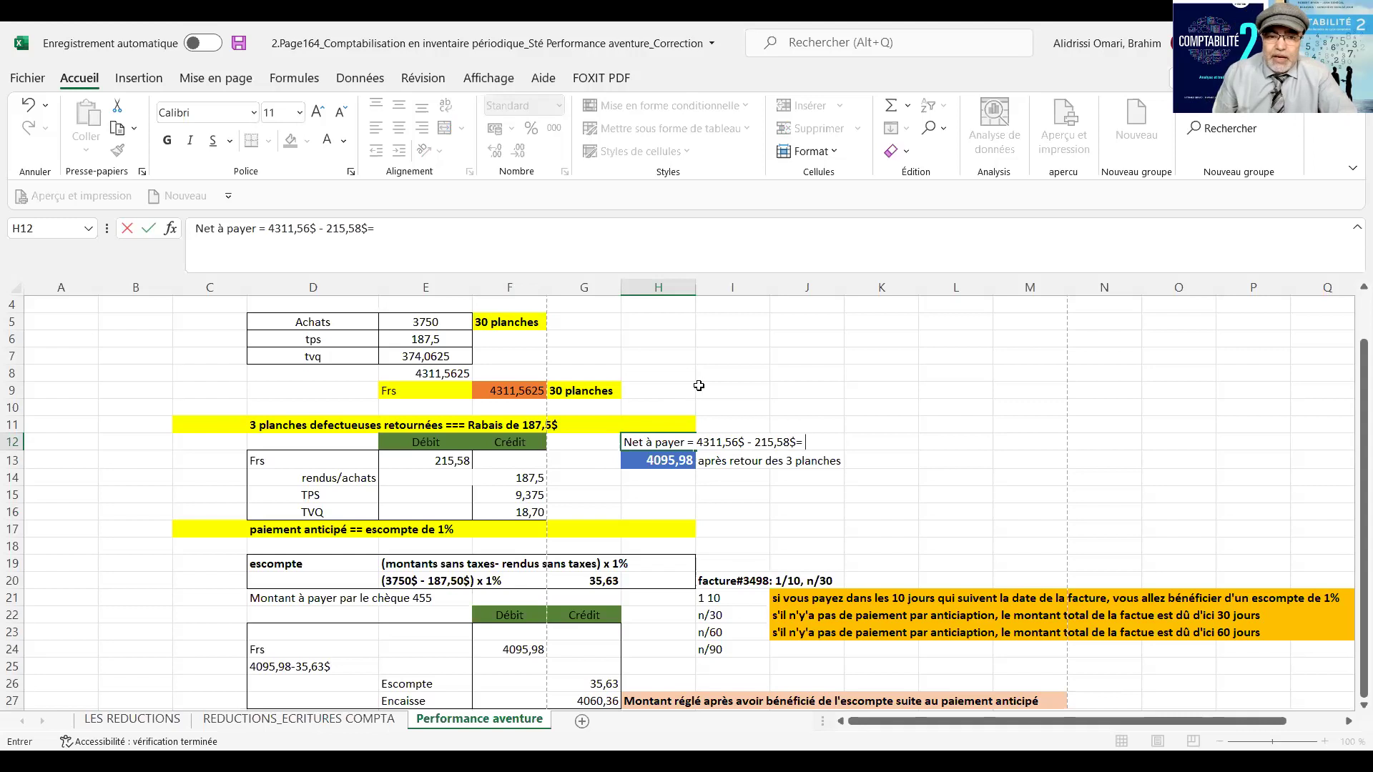
text(4095,)
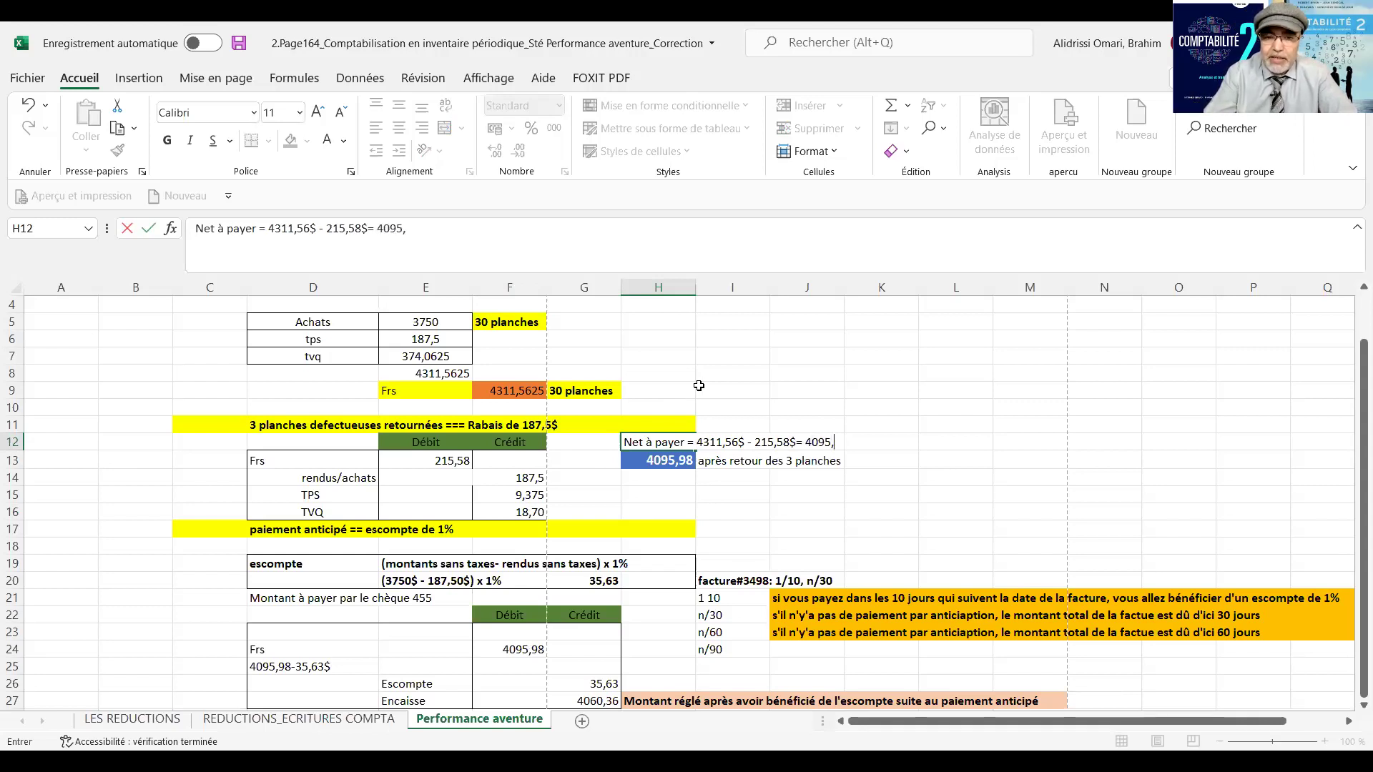
text(98)
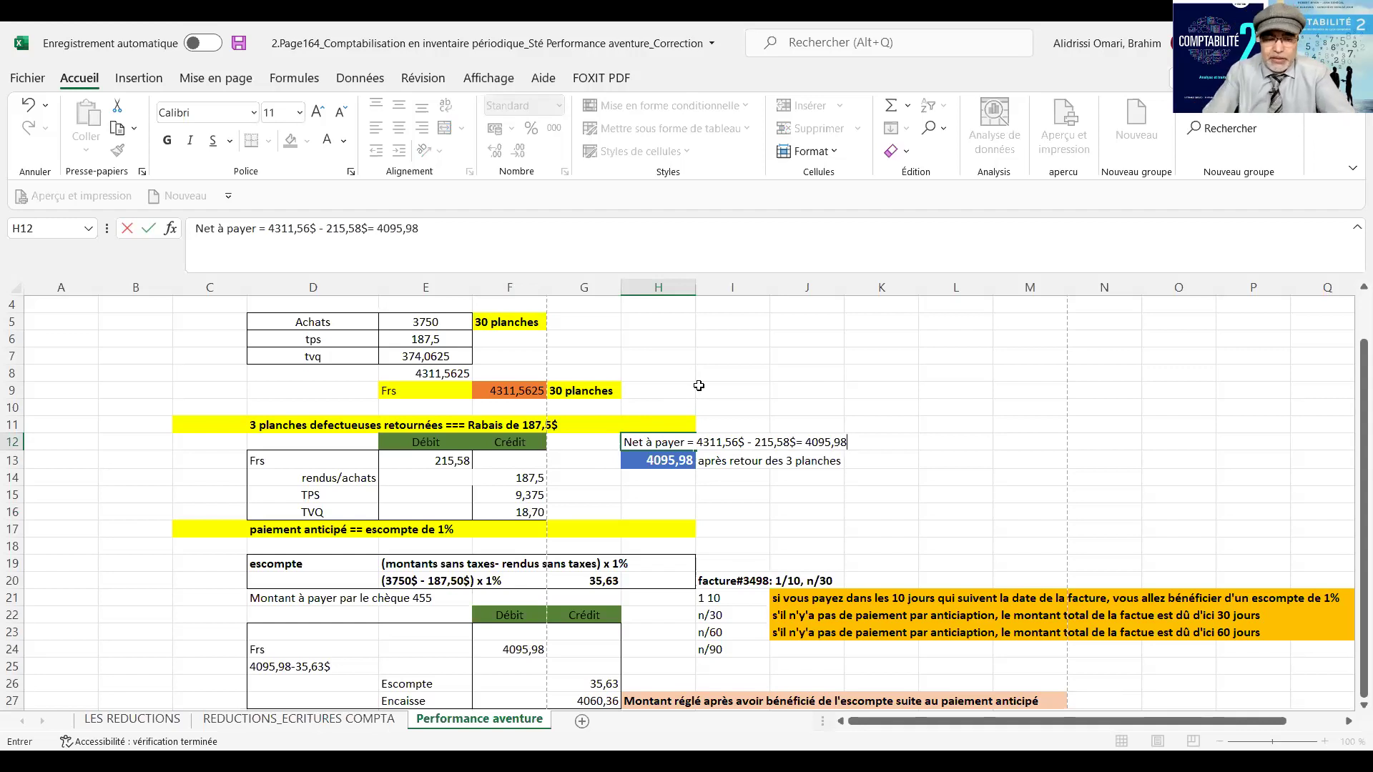
text($)
key(Return)
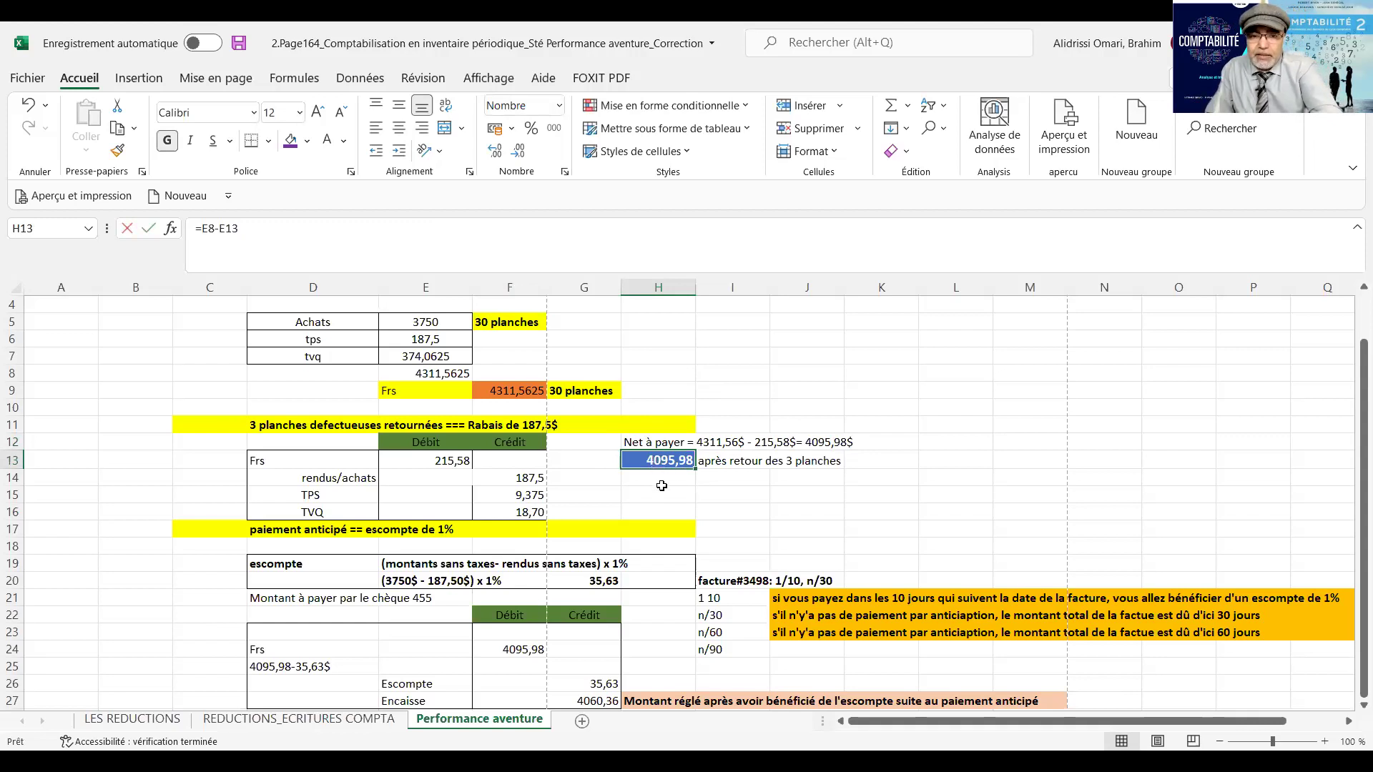
- Calculate the net payable after the return in H13 with =E8-E13
text(=)
click(412, 373)
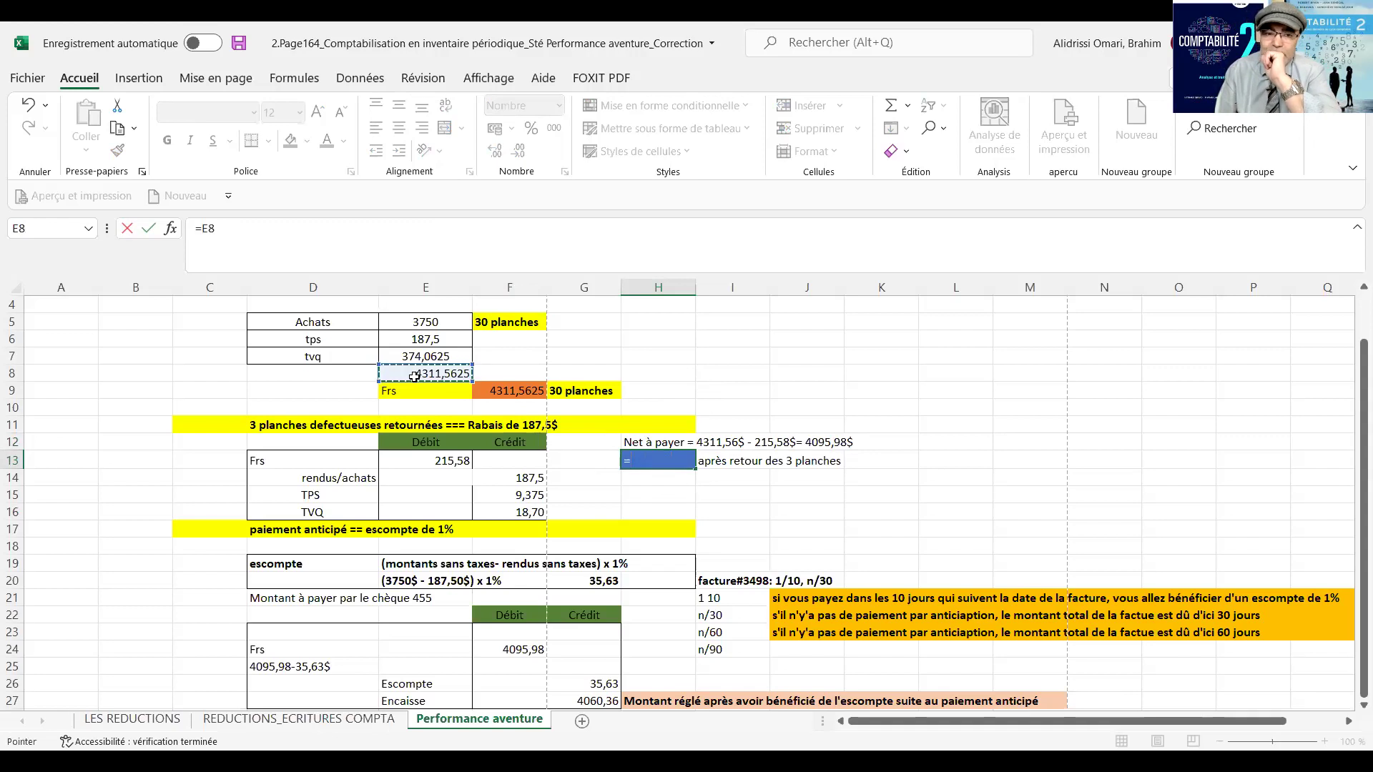
text(-)
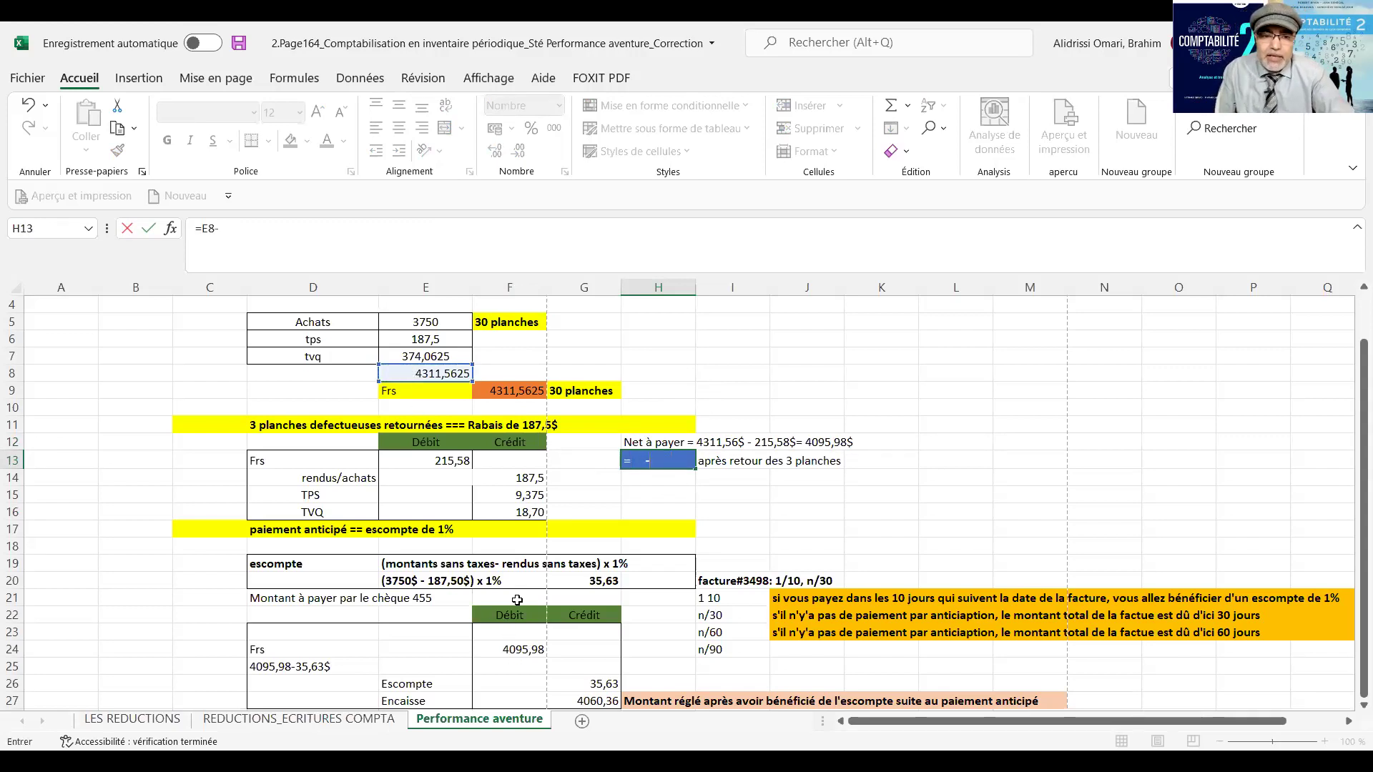
click(429, 460)
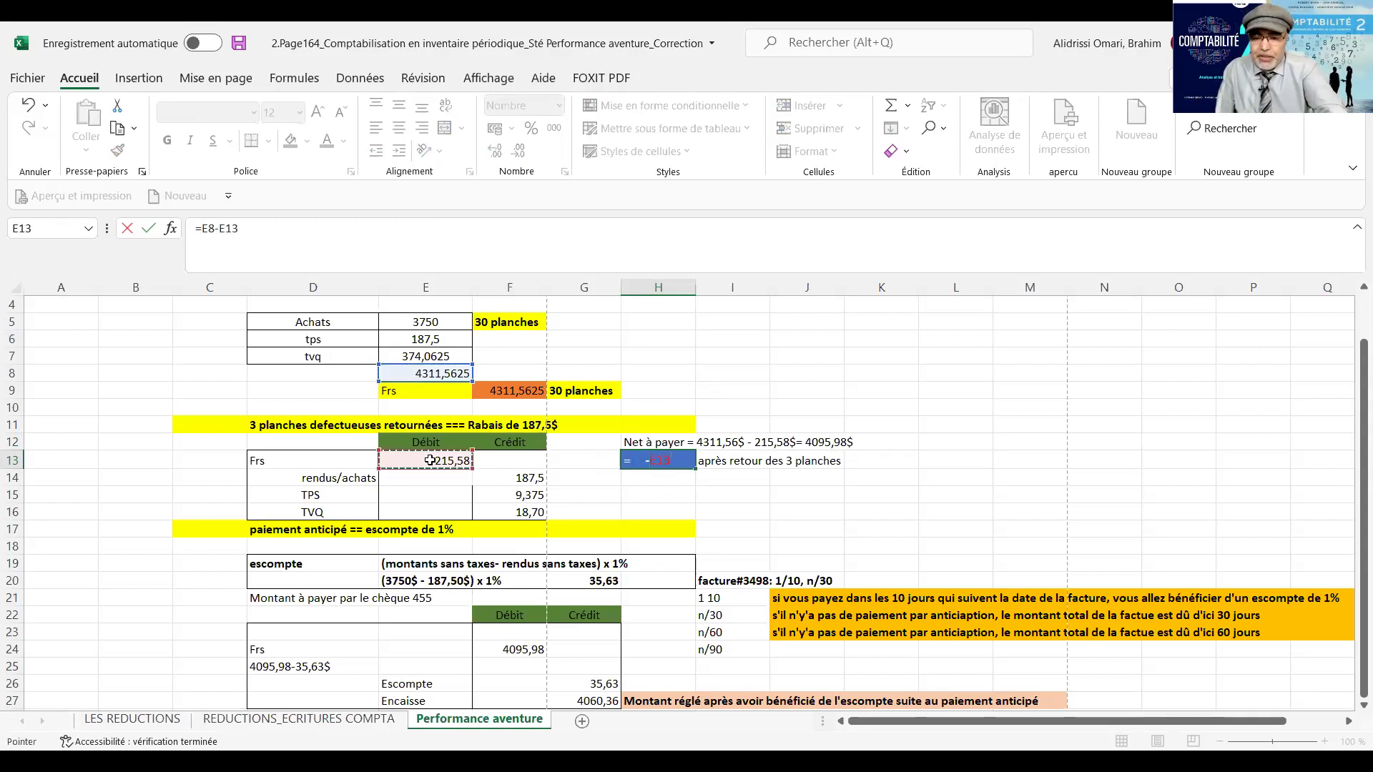
key(Return)
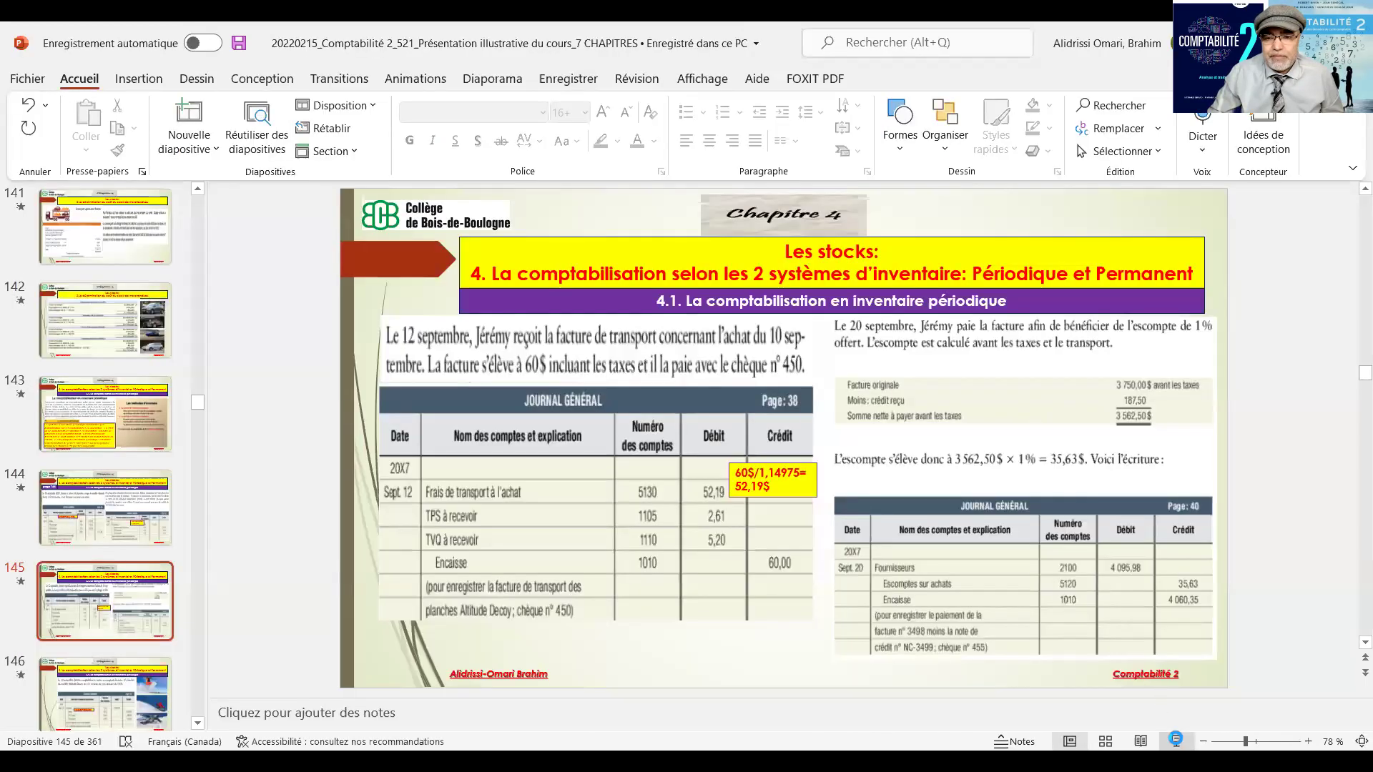
- Present slide 145 of the PowerPoint course deck full screen to review the September 20 payment entry
click(1175, 741)
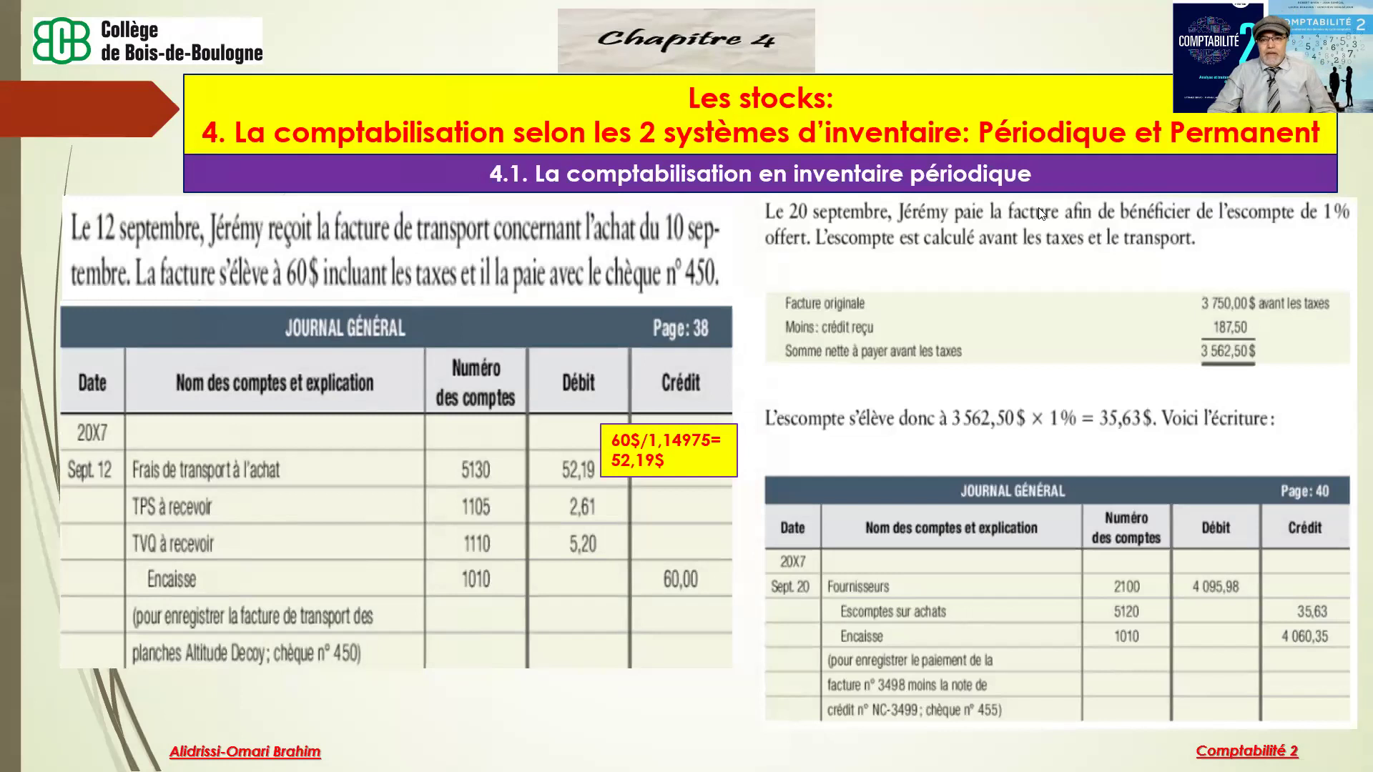
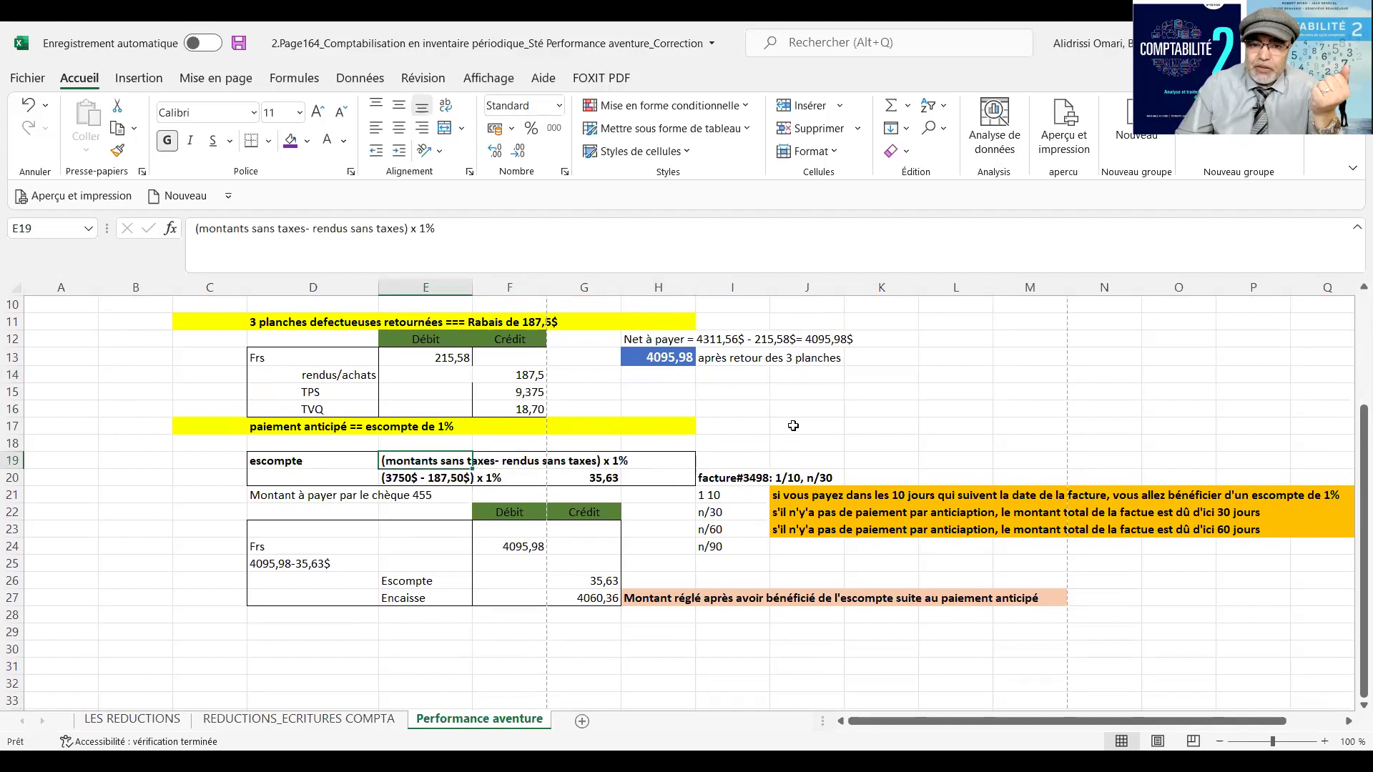
- Write the discount formula text "(Montant sans taxe - Rendus sans taxes)x 1%" in J17 of the Performance aventure worksheet
text(M)
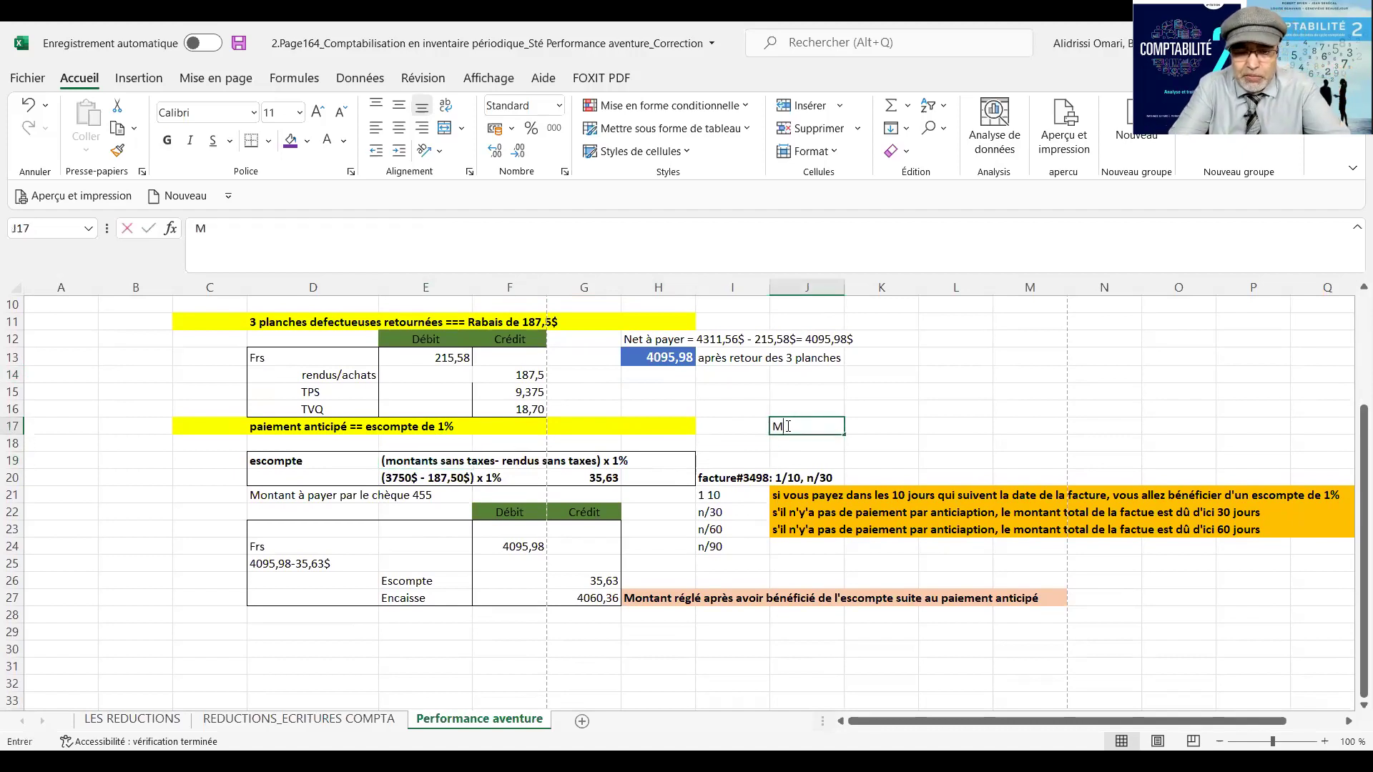
text(ontant)
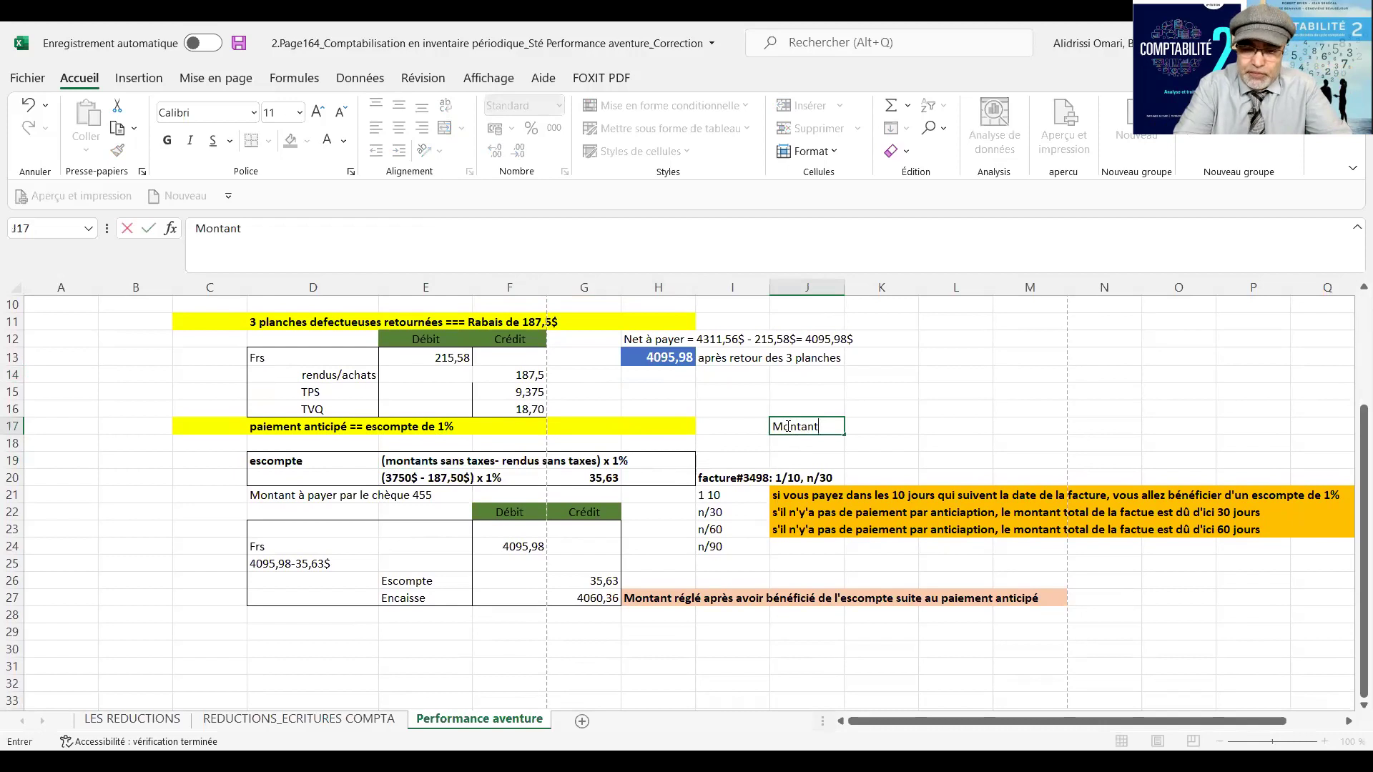
text( sans)
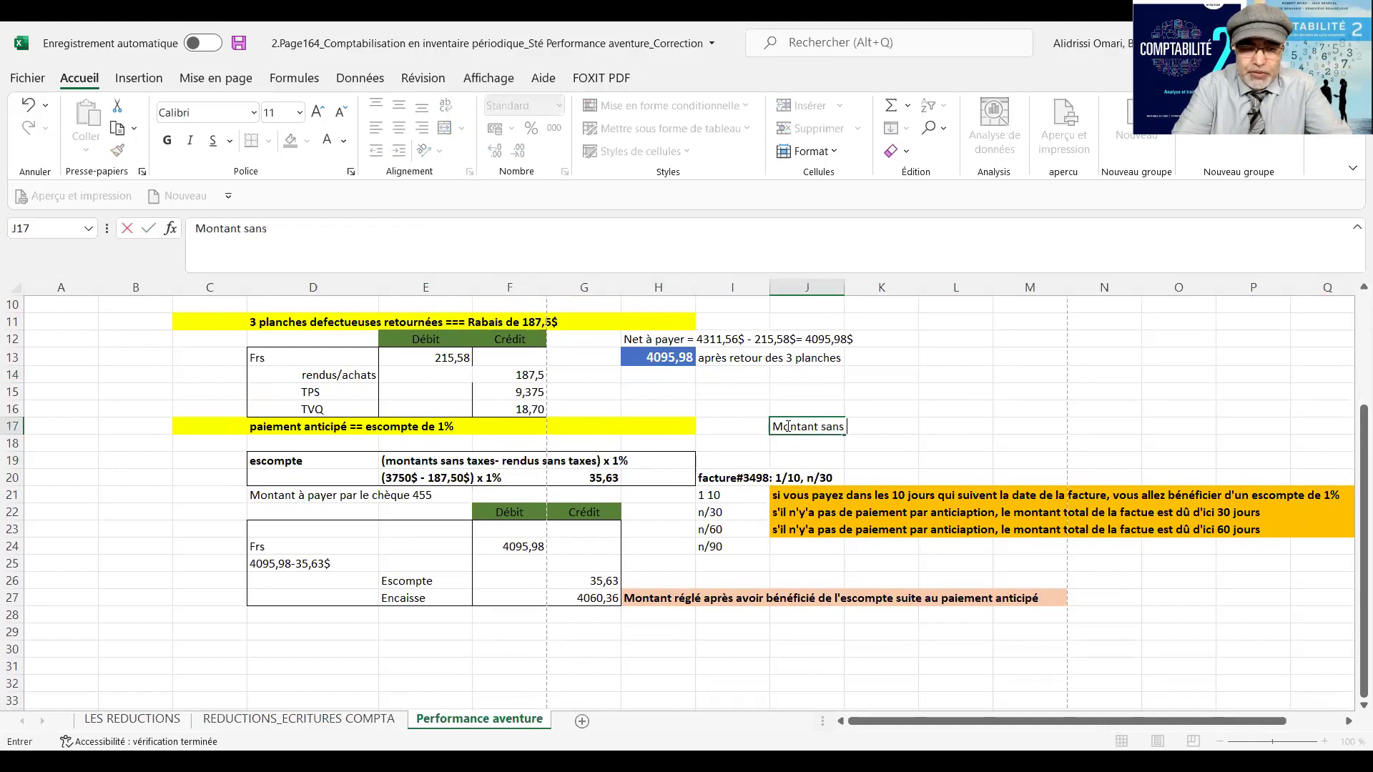
text( taxe)
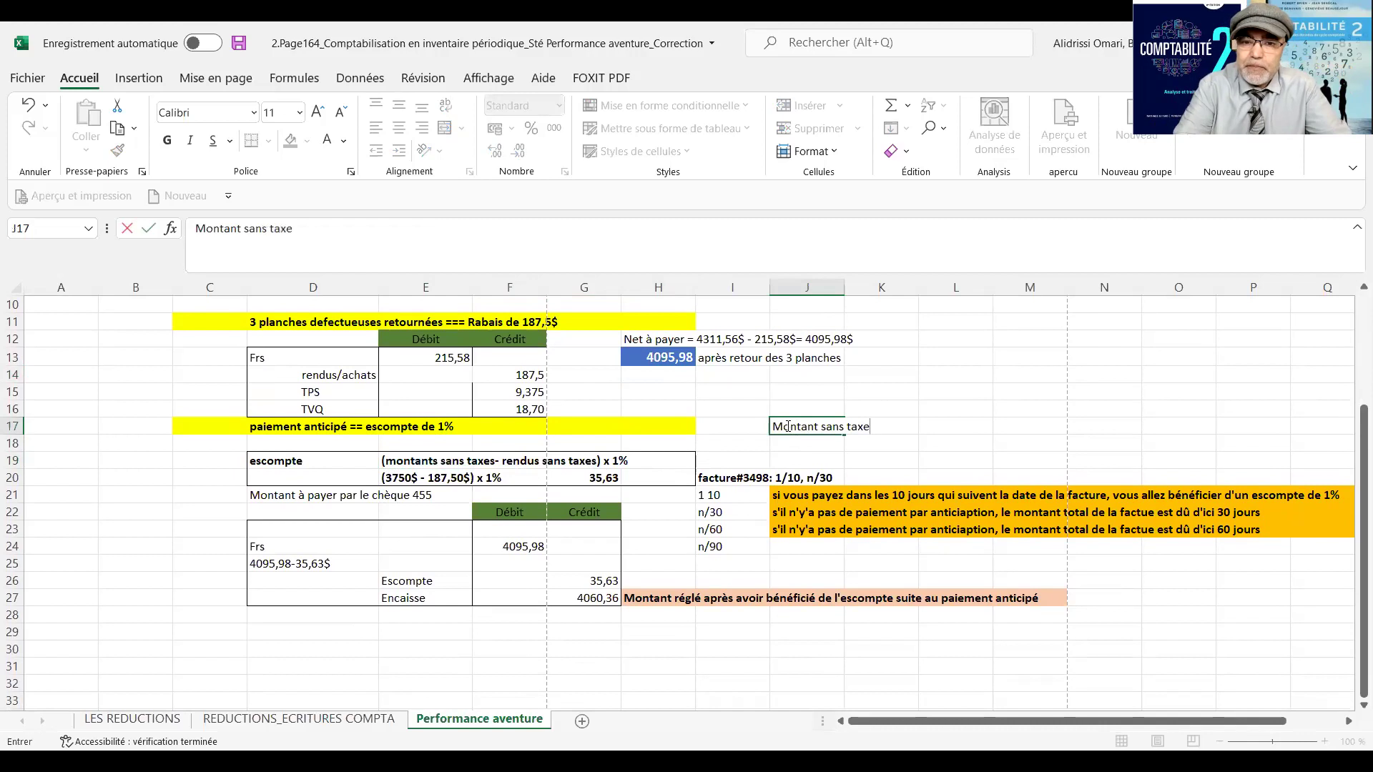
text( - )
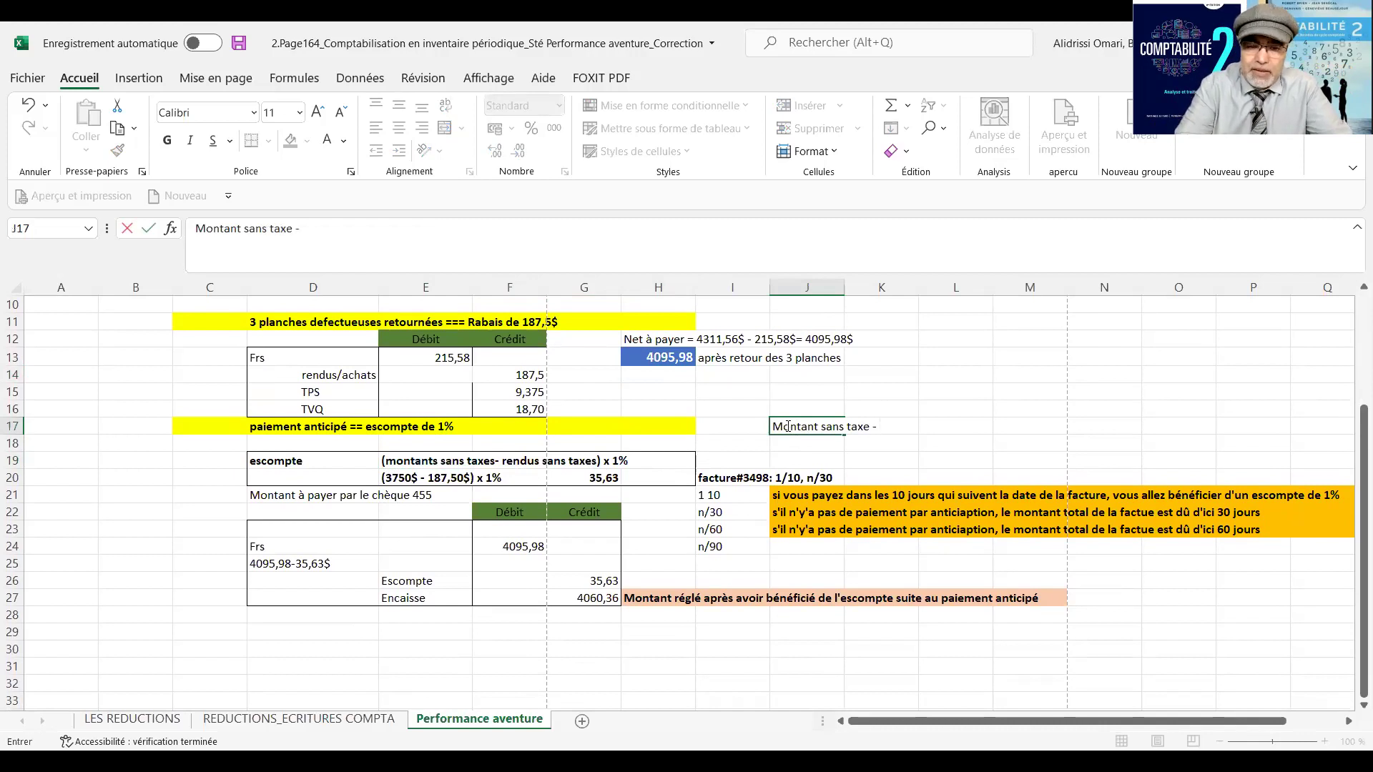
text(Rendus s)
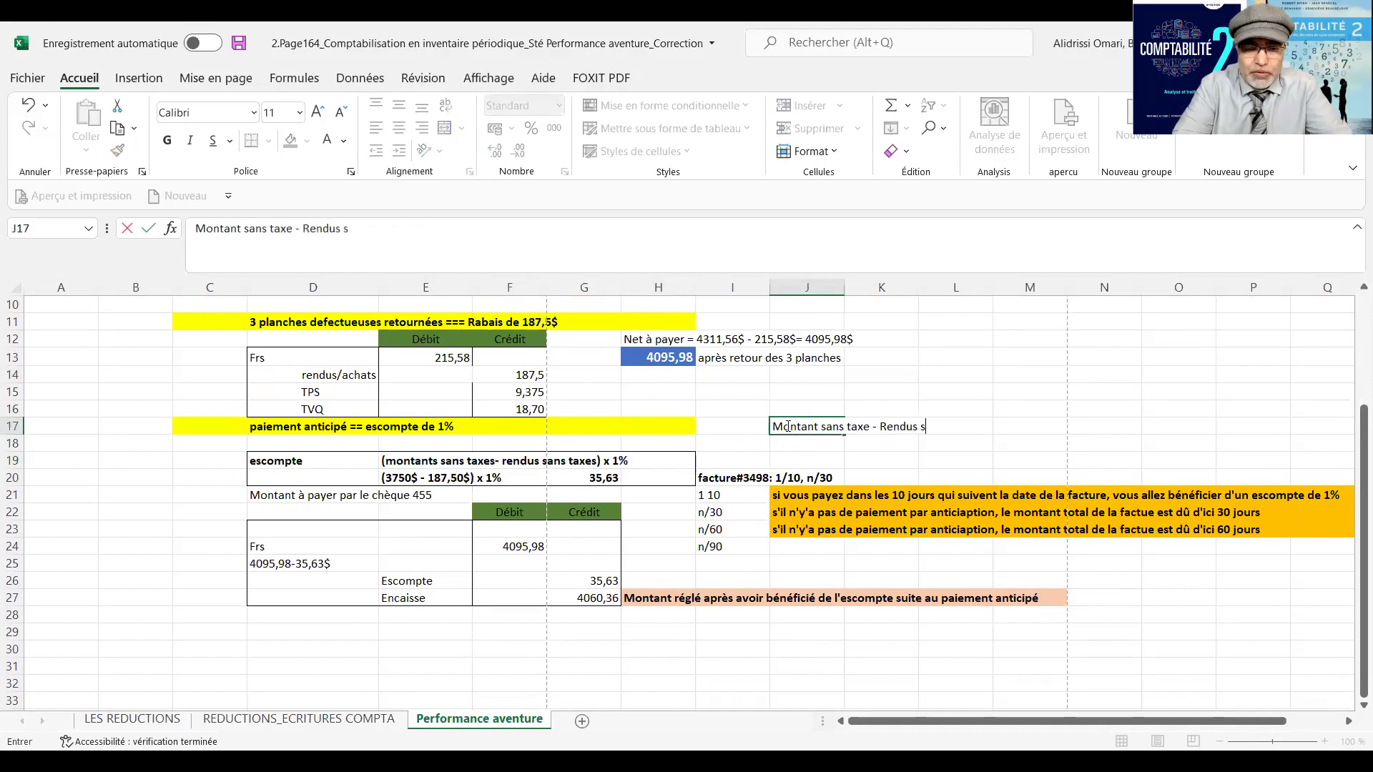
text(ans taxes)
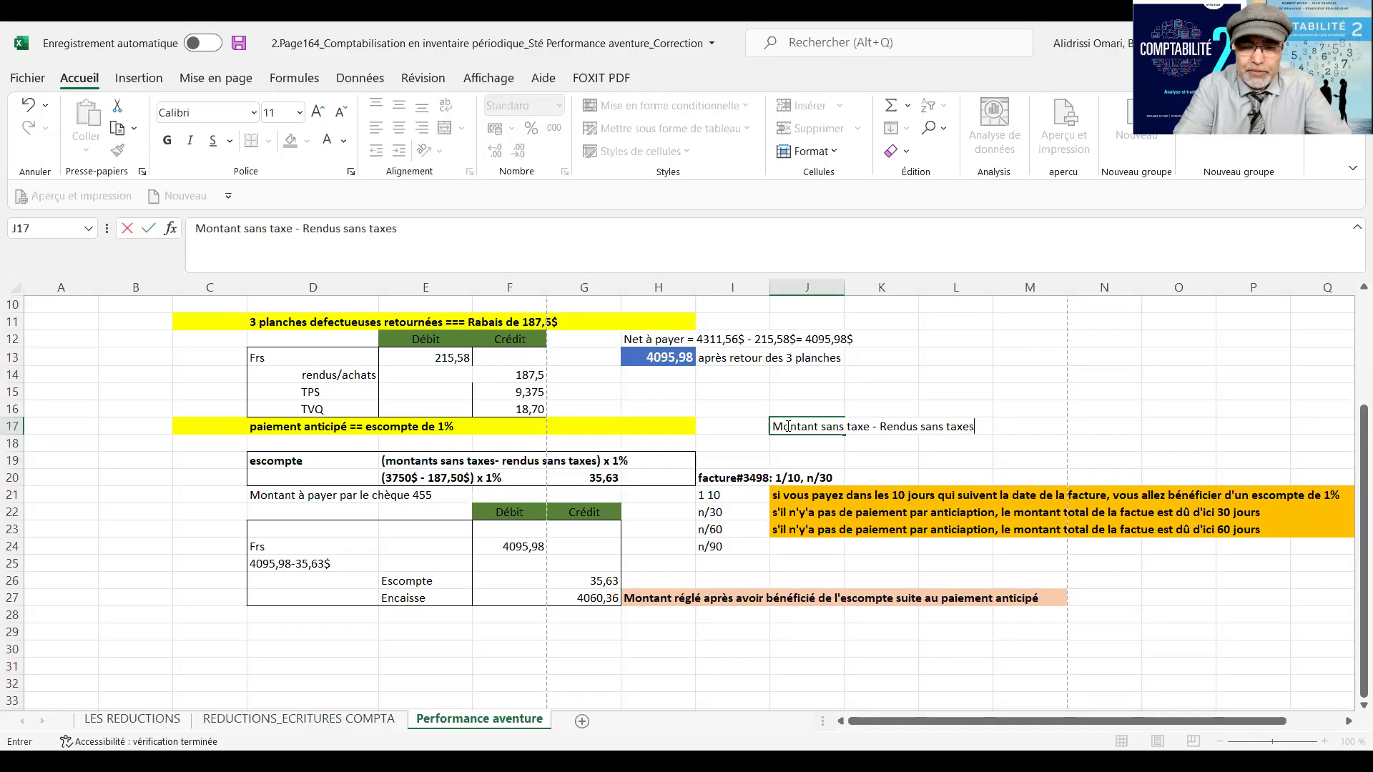
text())
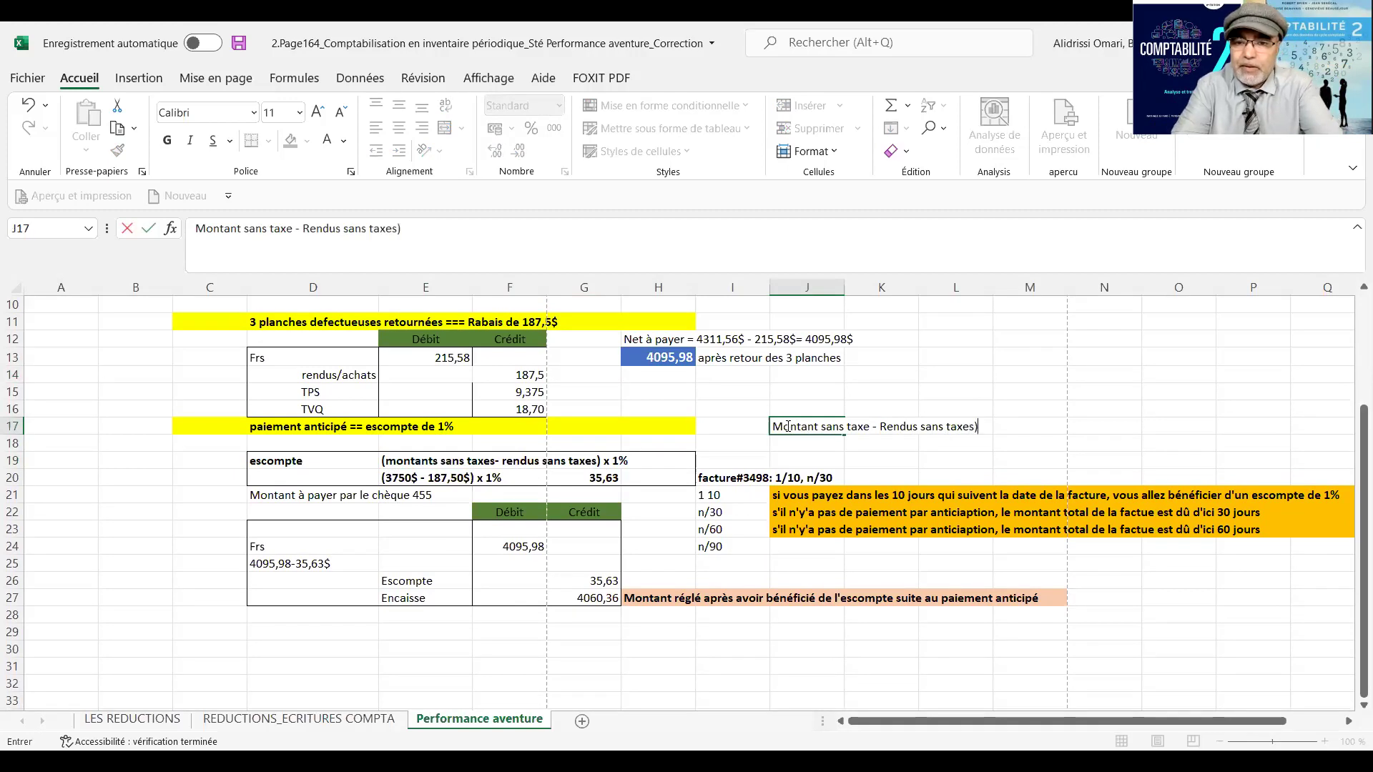
text(x 1)
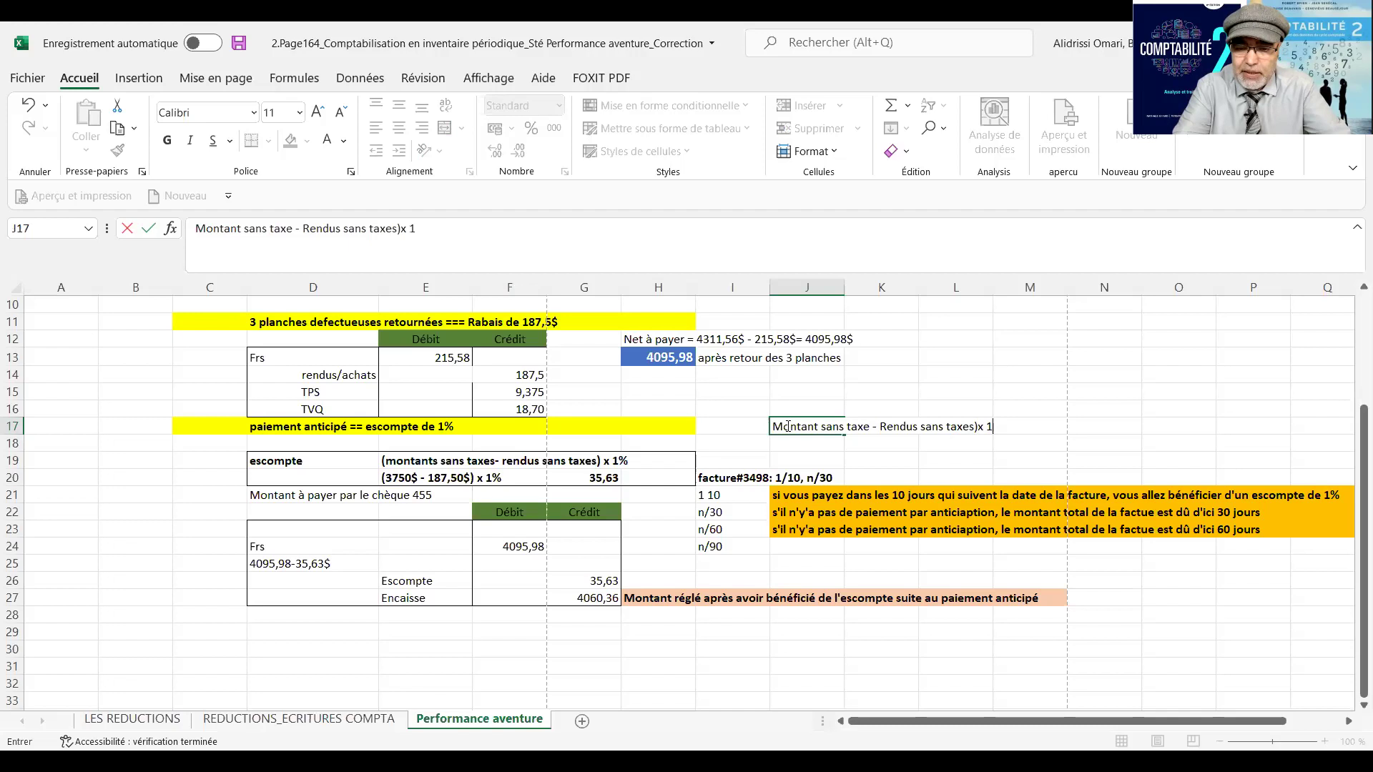
text(%)
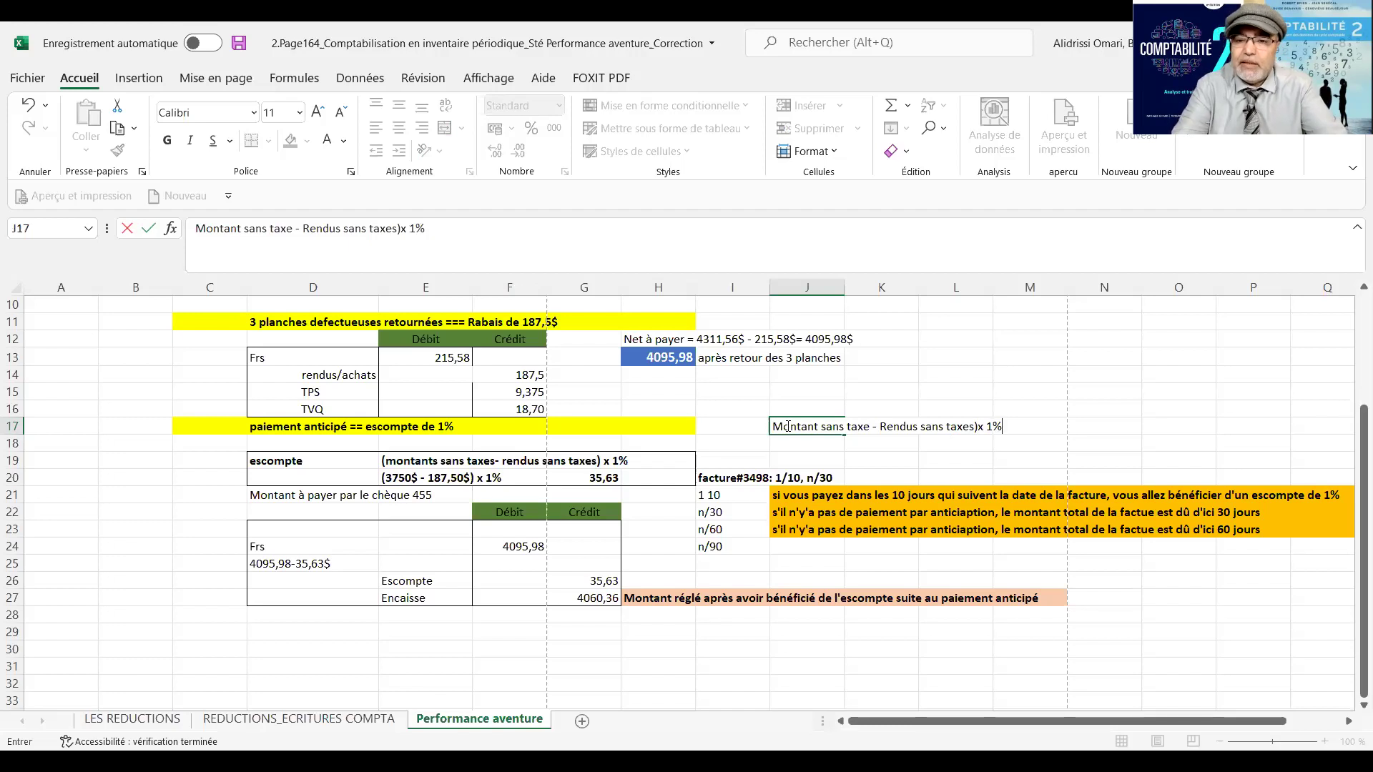
click(774, 427)
text(()
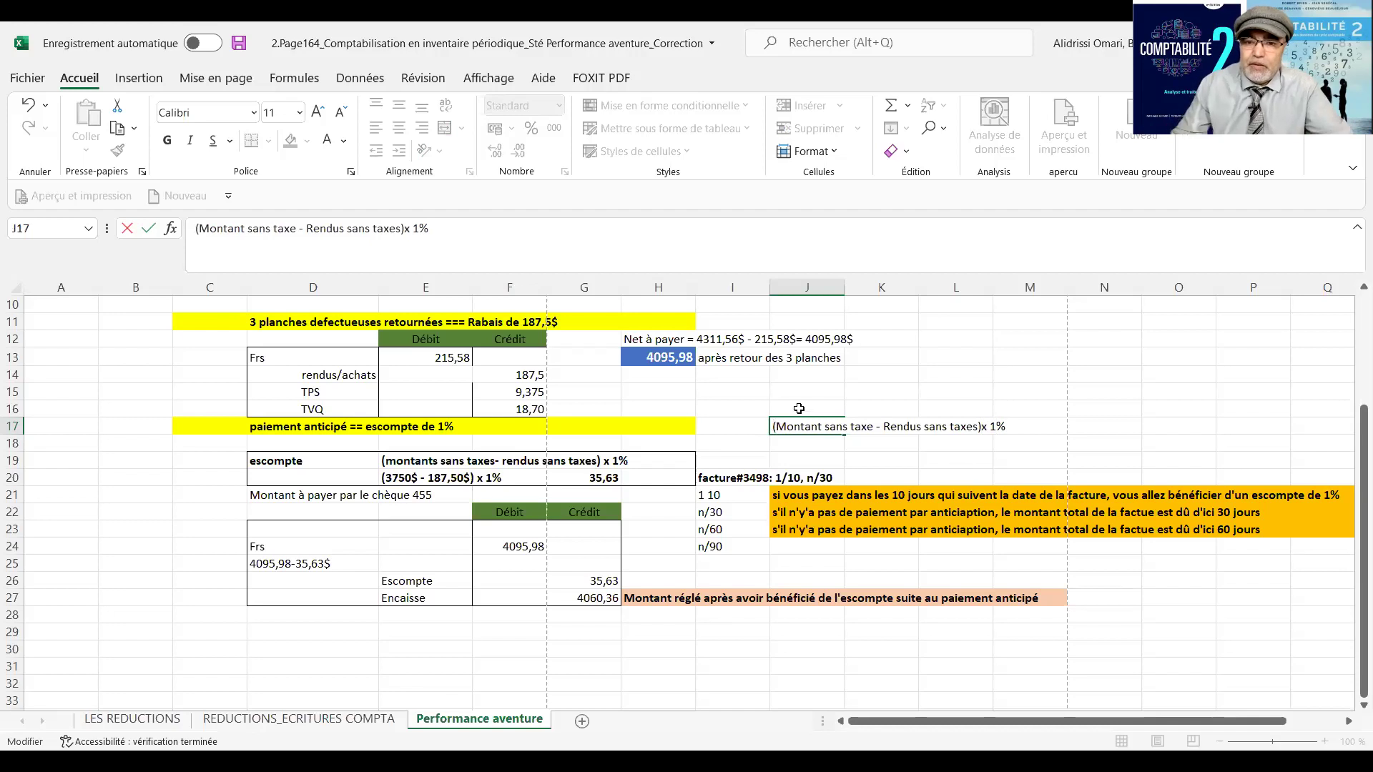
click(792, 458)
- Write the discount calculation text "(3750$ - 187,50$) x 1%" in J18 of the Performance aventure worksheet
click(785, 441)
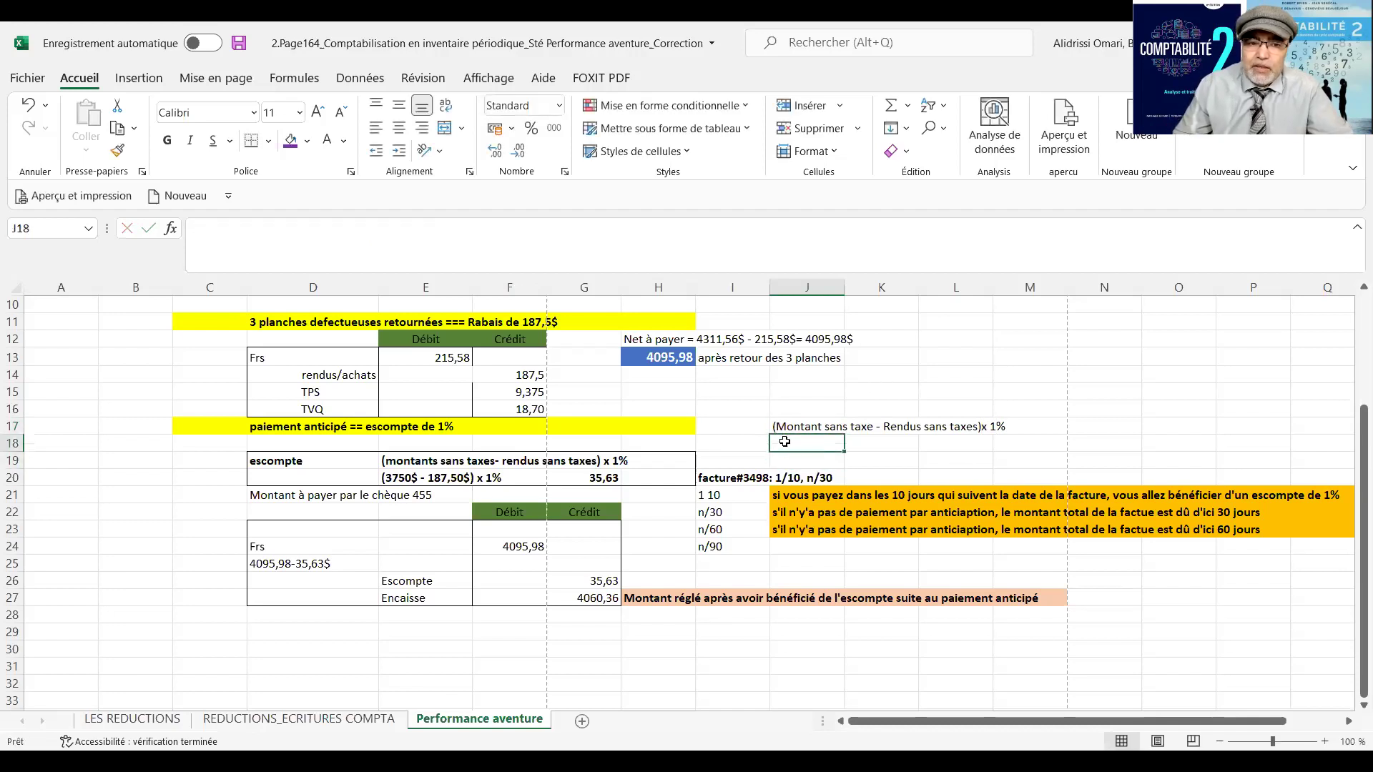
text(3750)
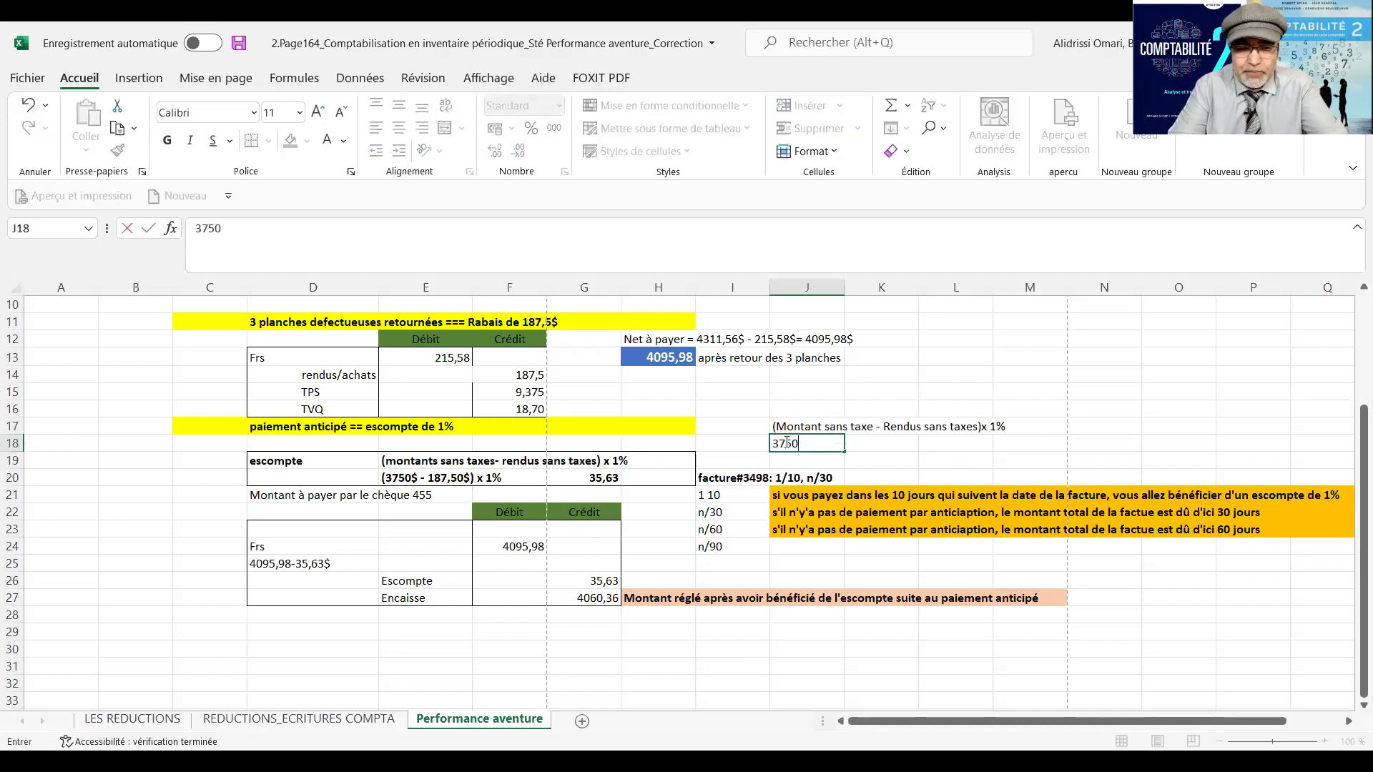
text($)
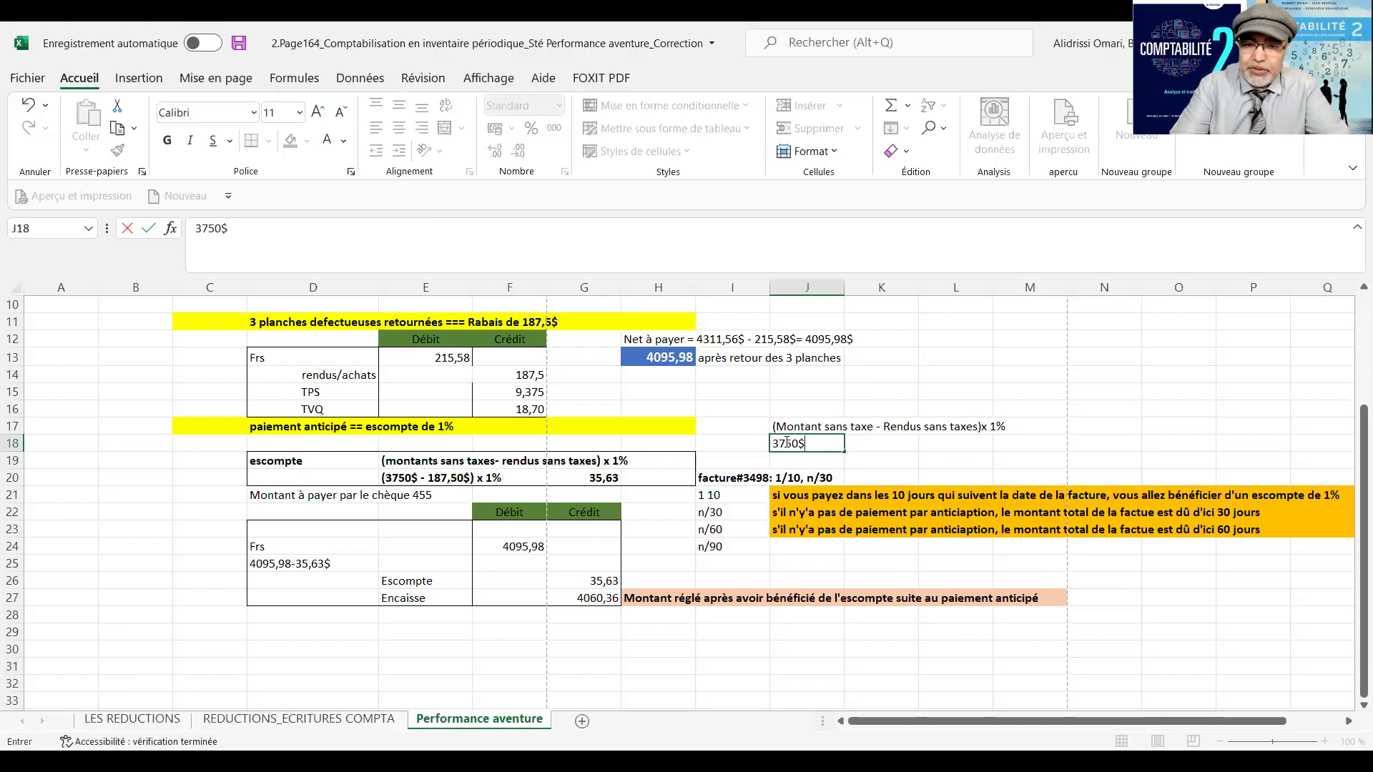
key(Left)
double_click(786, 443)
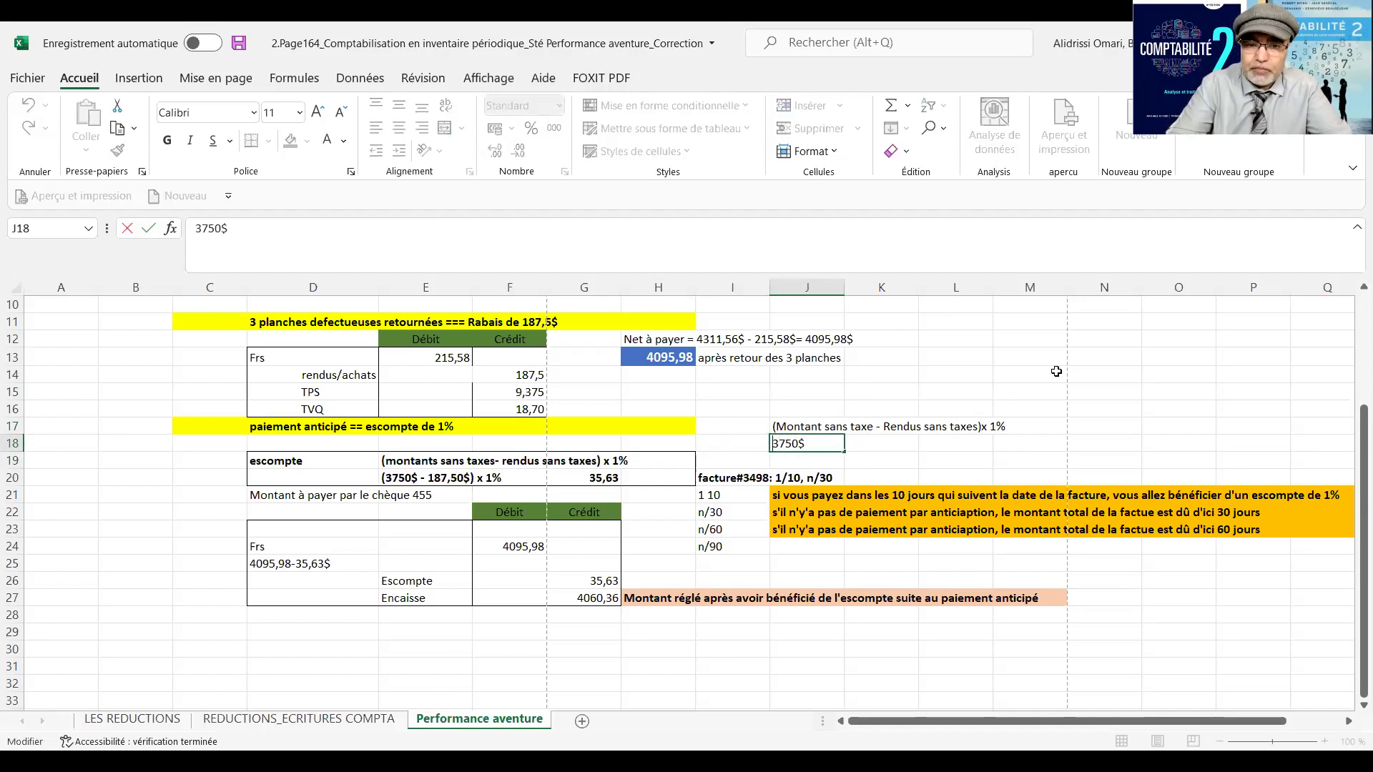
text(()
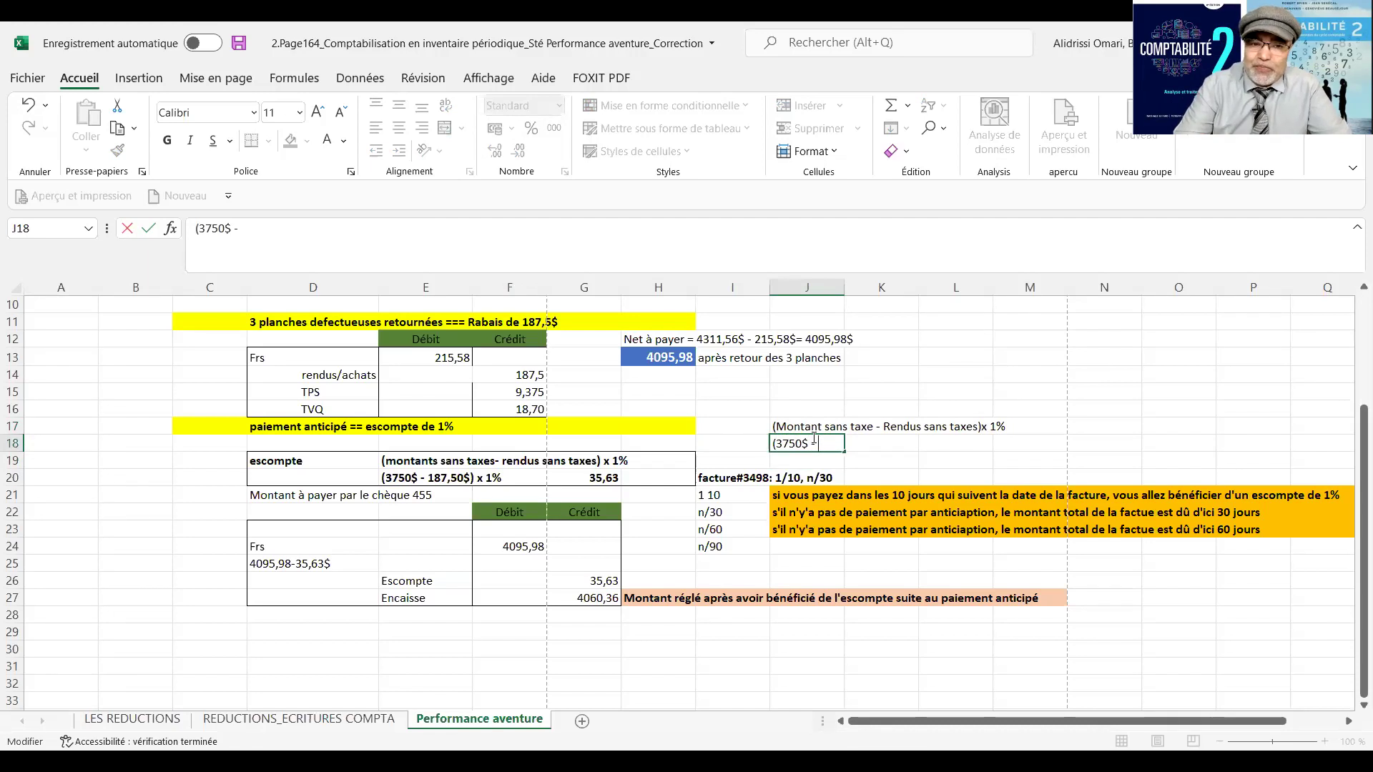
text(187)
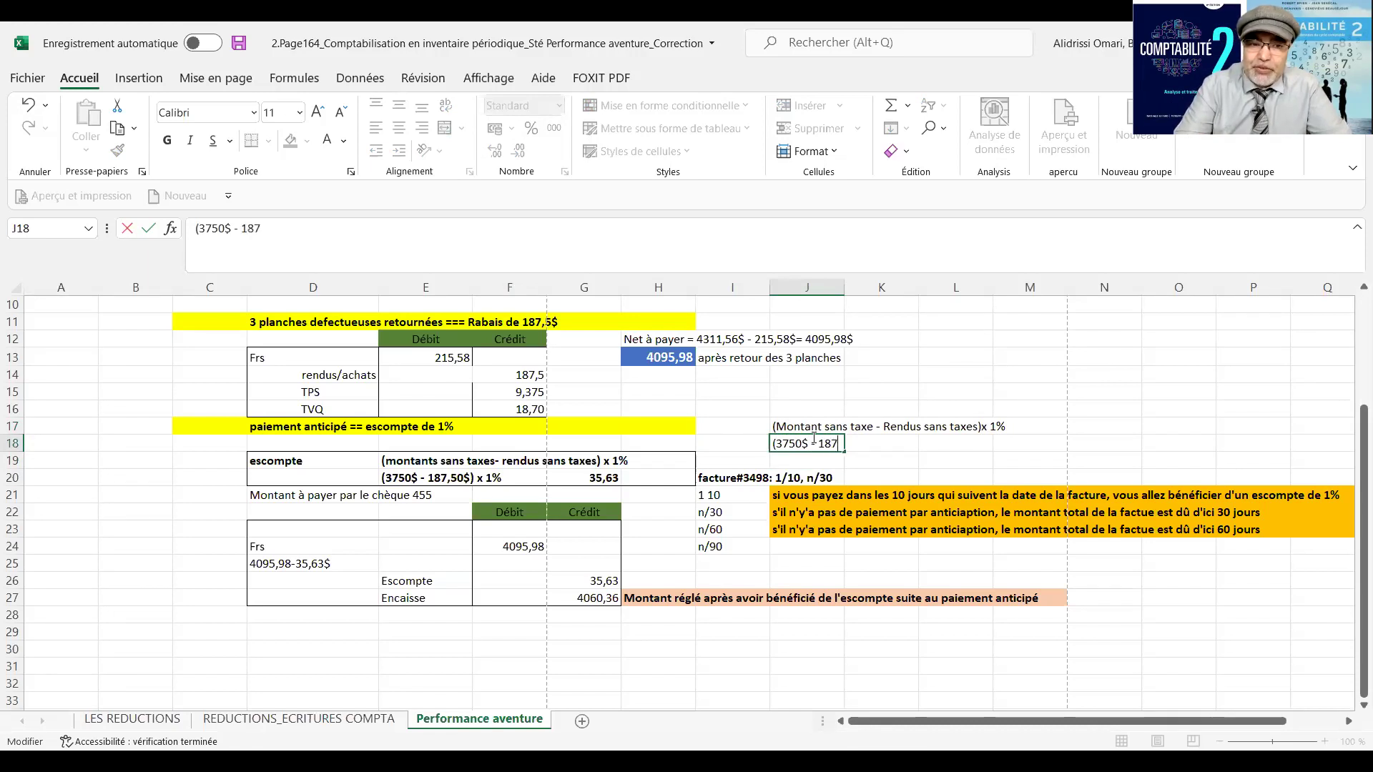
text(,5)
key(BackSpace)
text(,5)
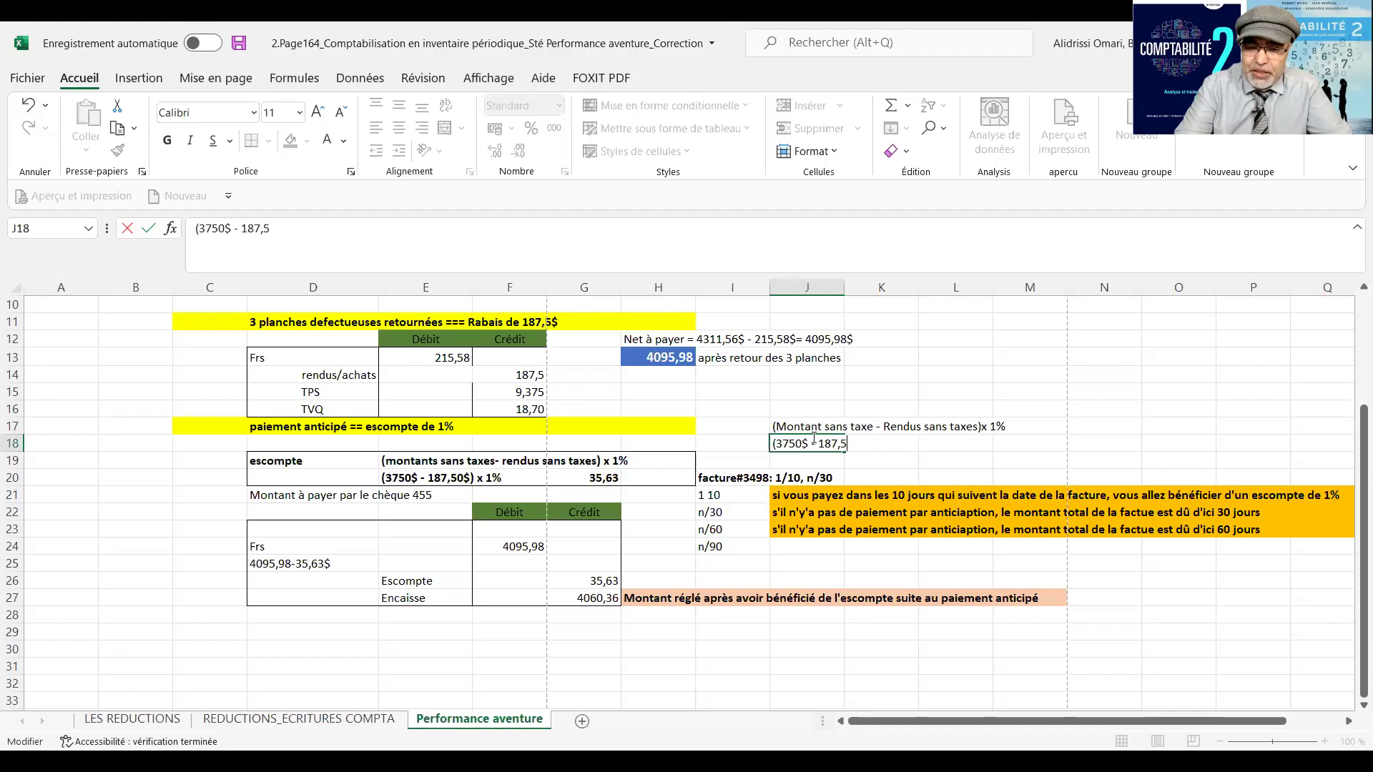
text(0$)
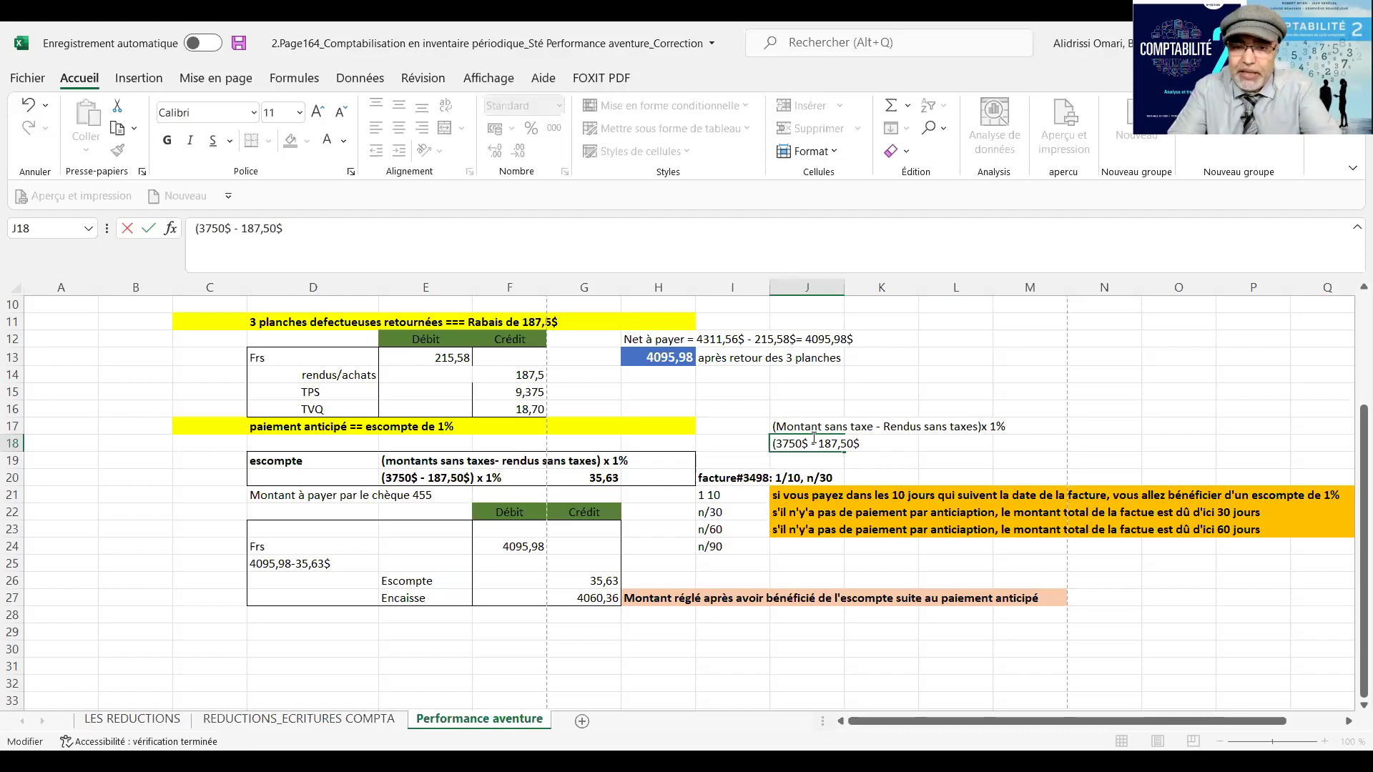
text())
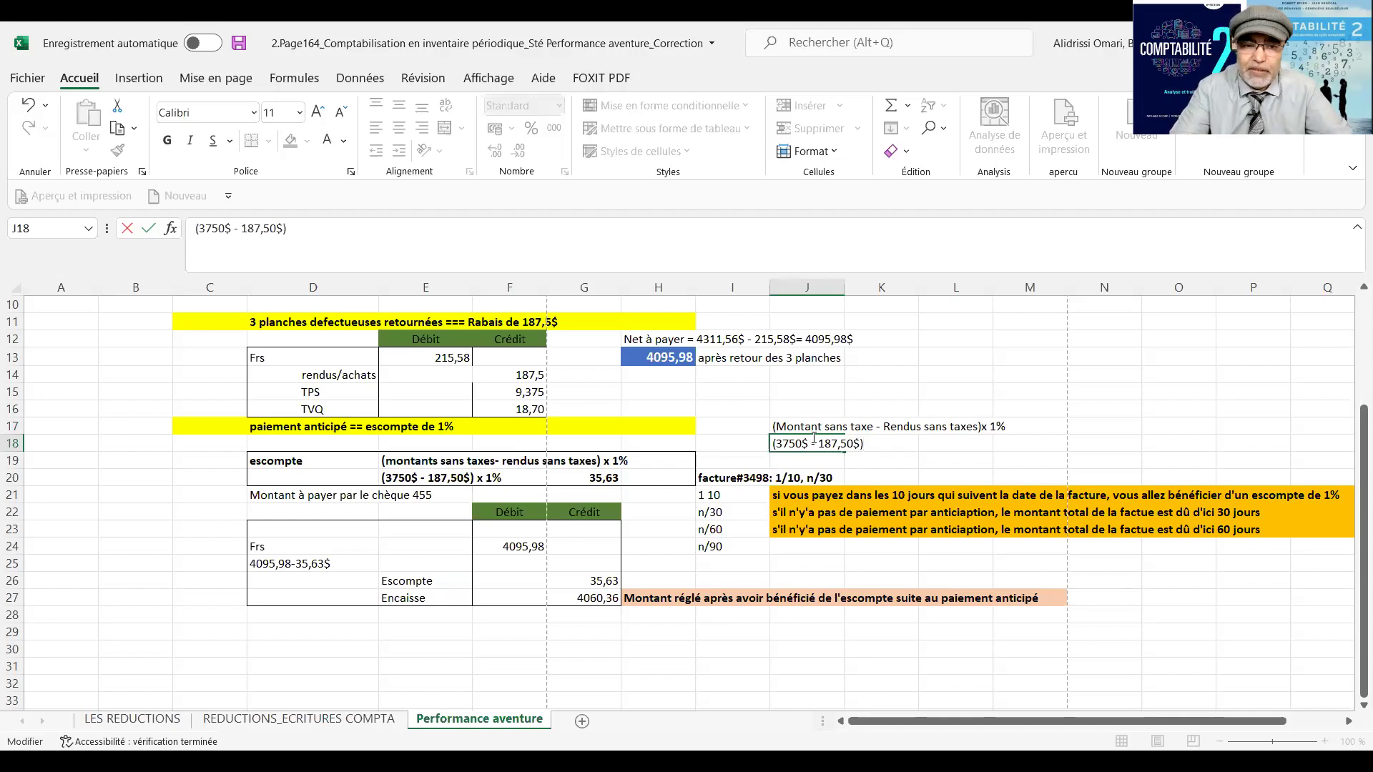
text( x 1)
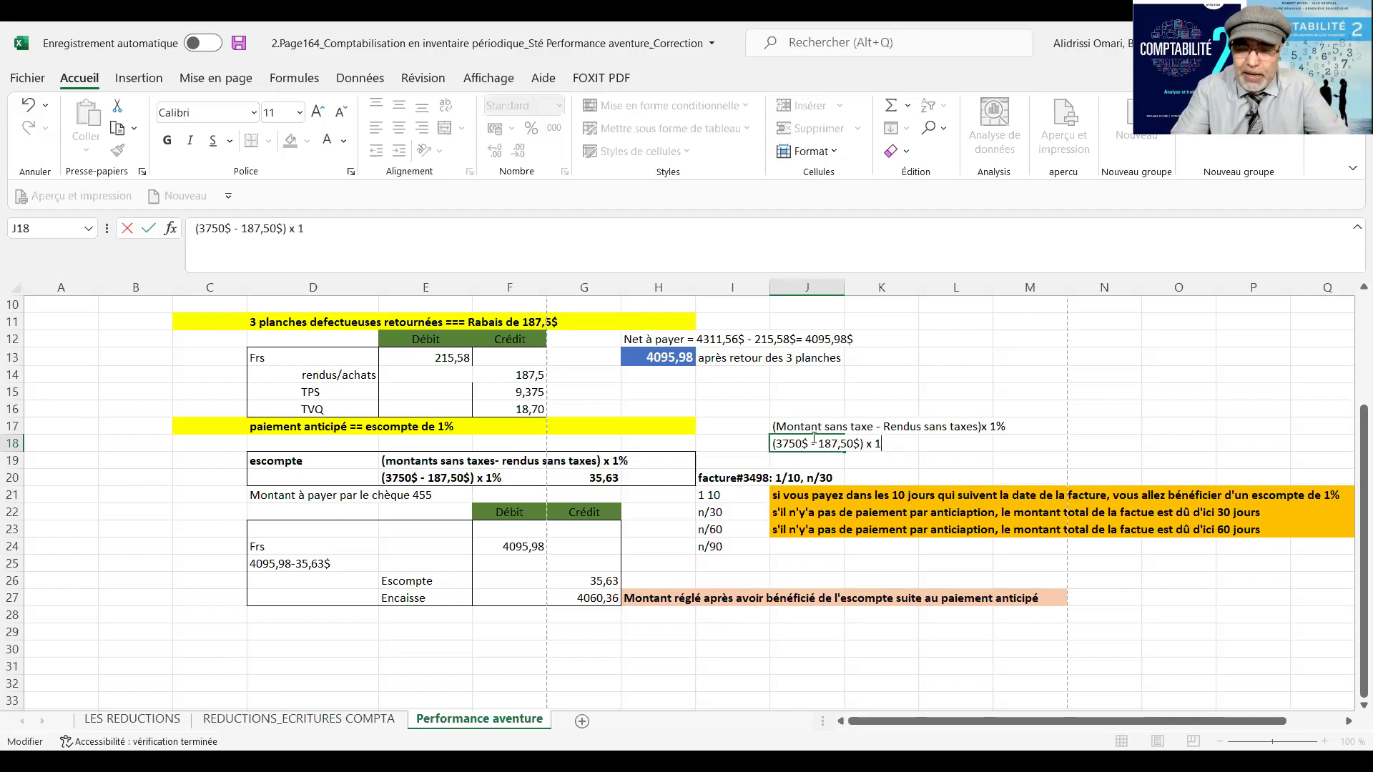
text(%)
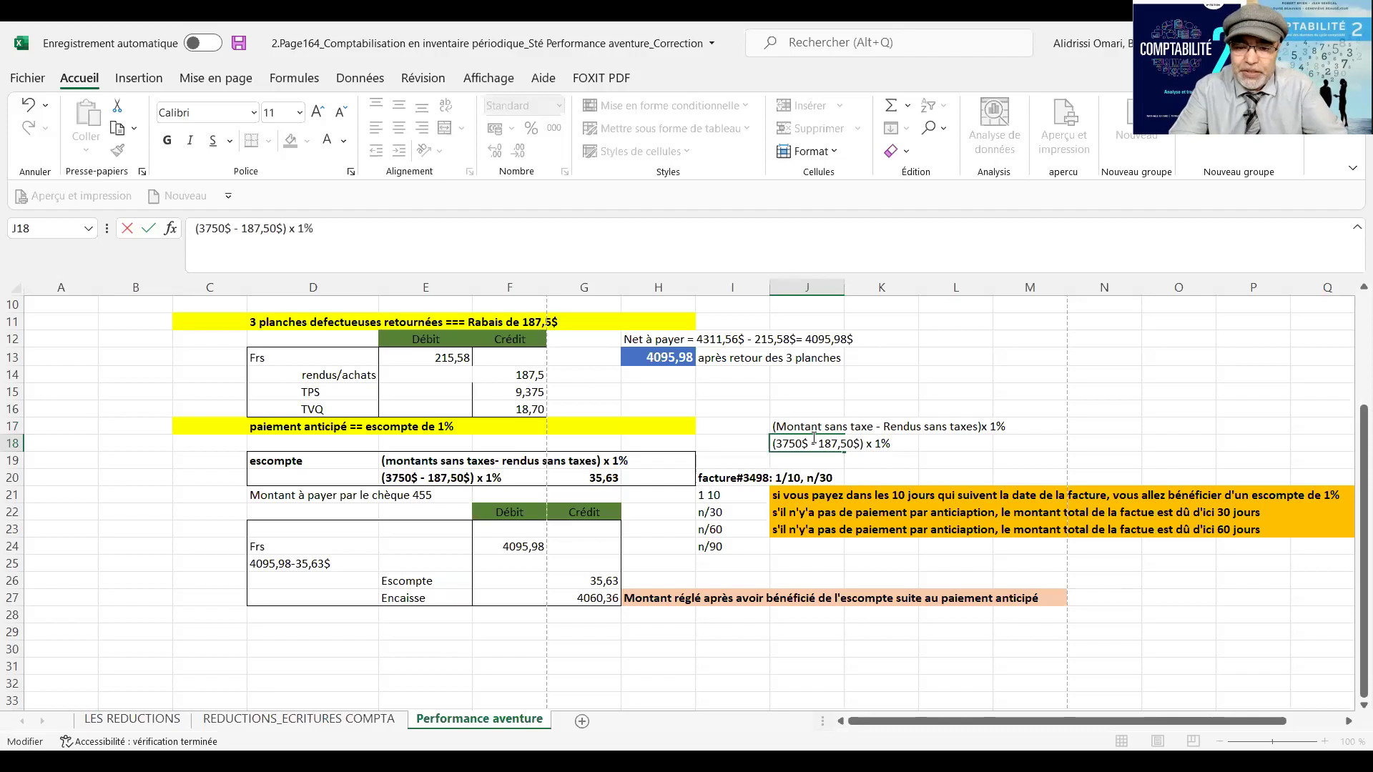
text( =)
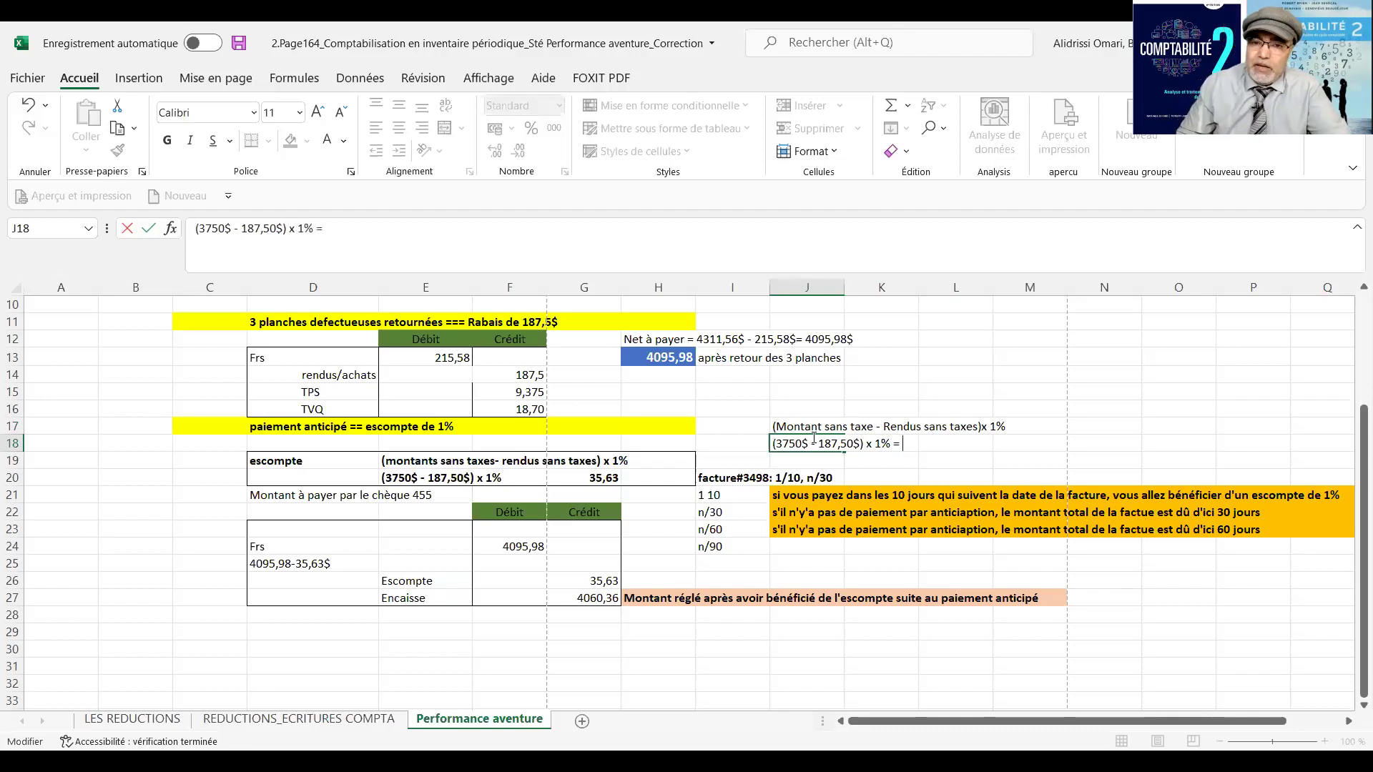
key(BackSpace)
key(BackSpace)
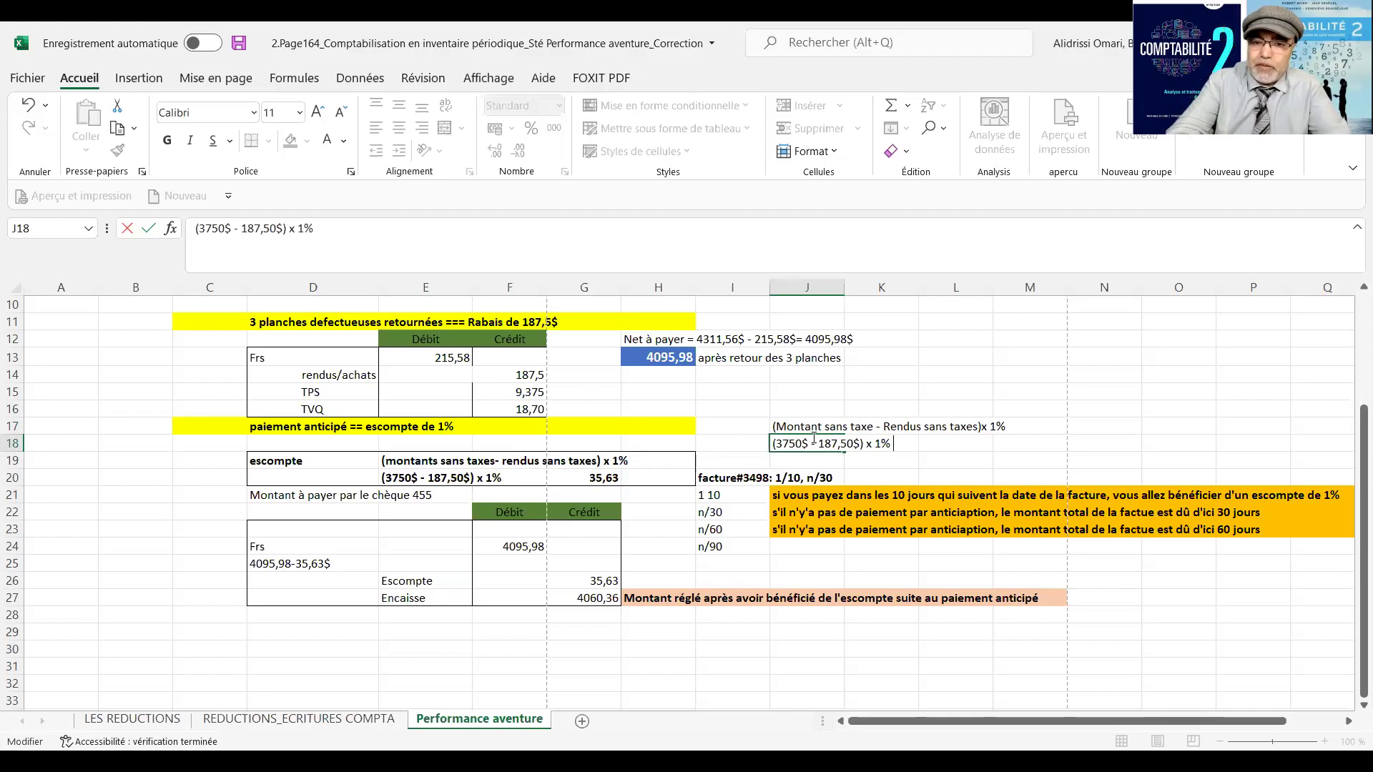
- Calculate the early-payment discount in L18 with =(E5-F14)*1%
click(946, 441)
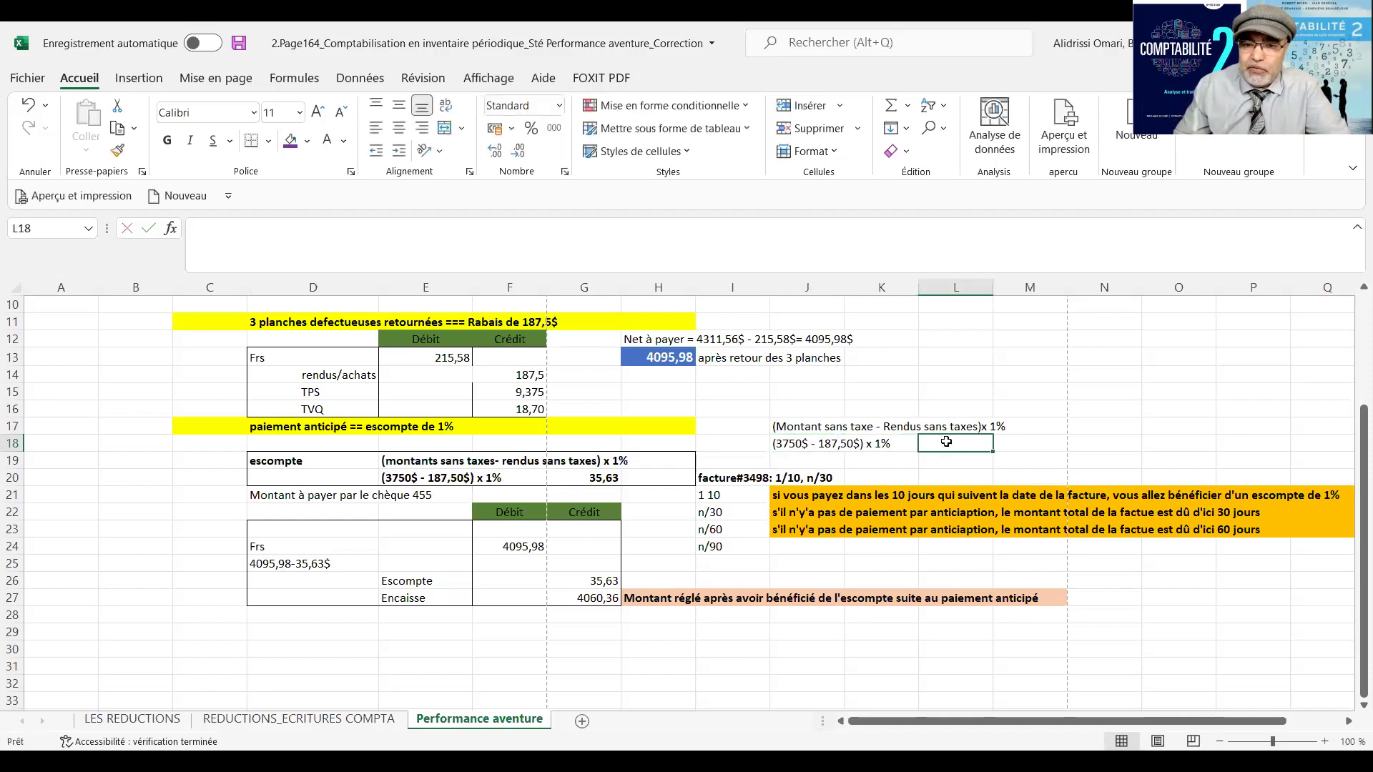
text(=)
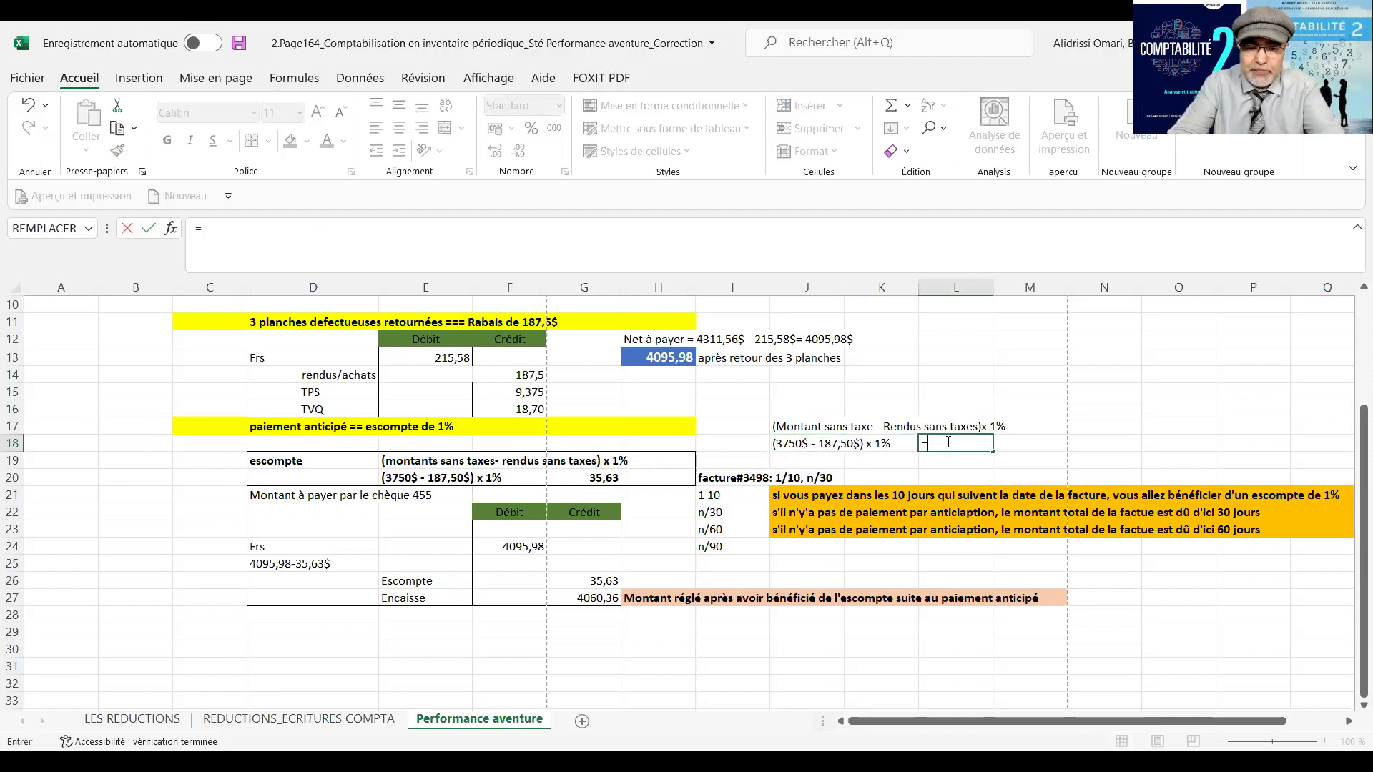
text(()
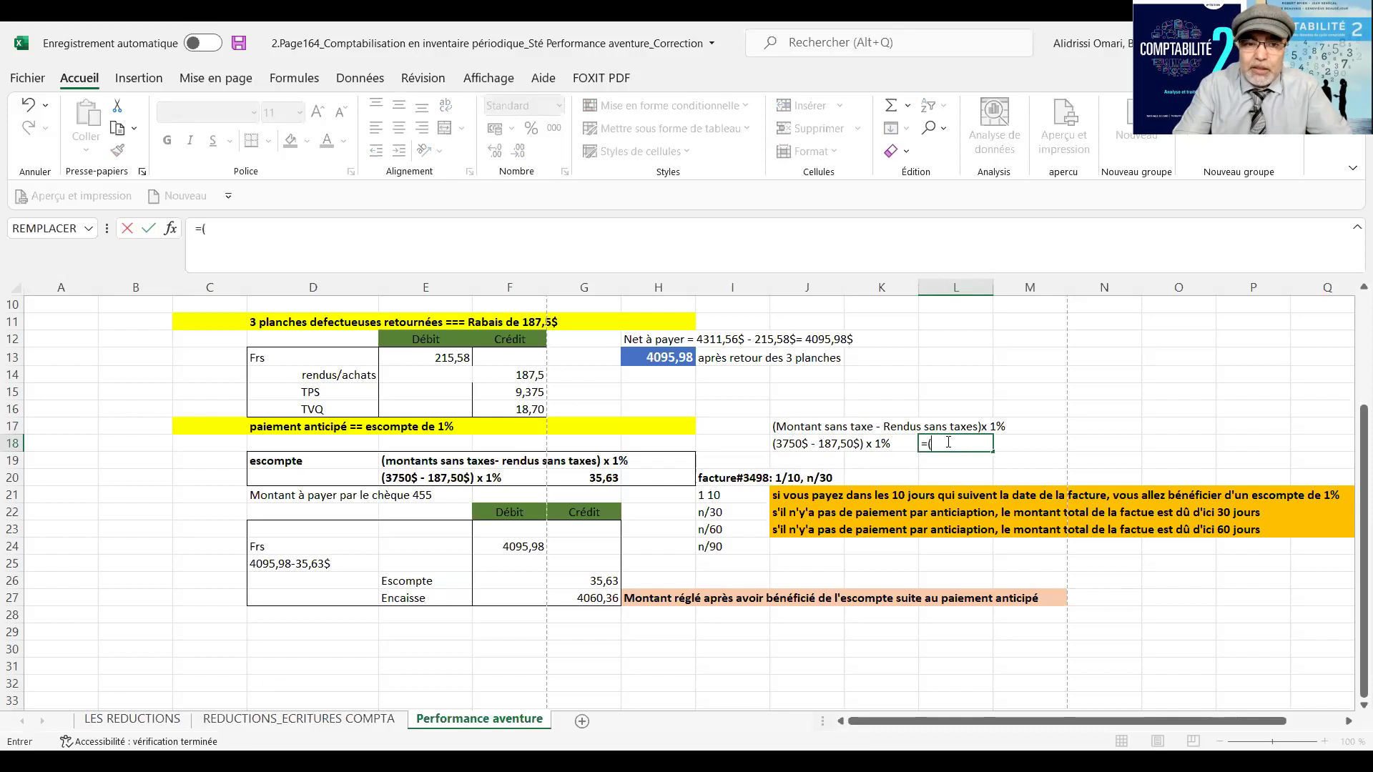
scroll(675, 407, up, 2)
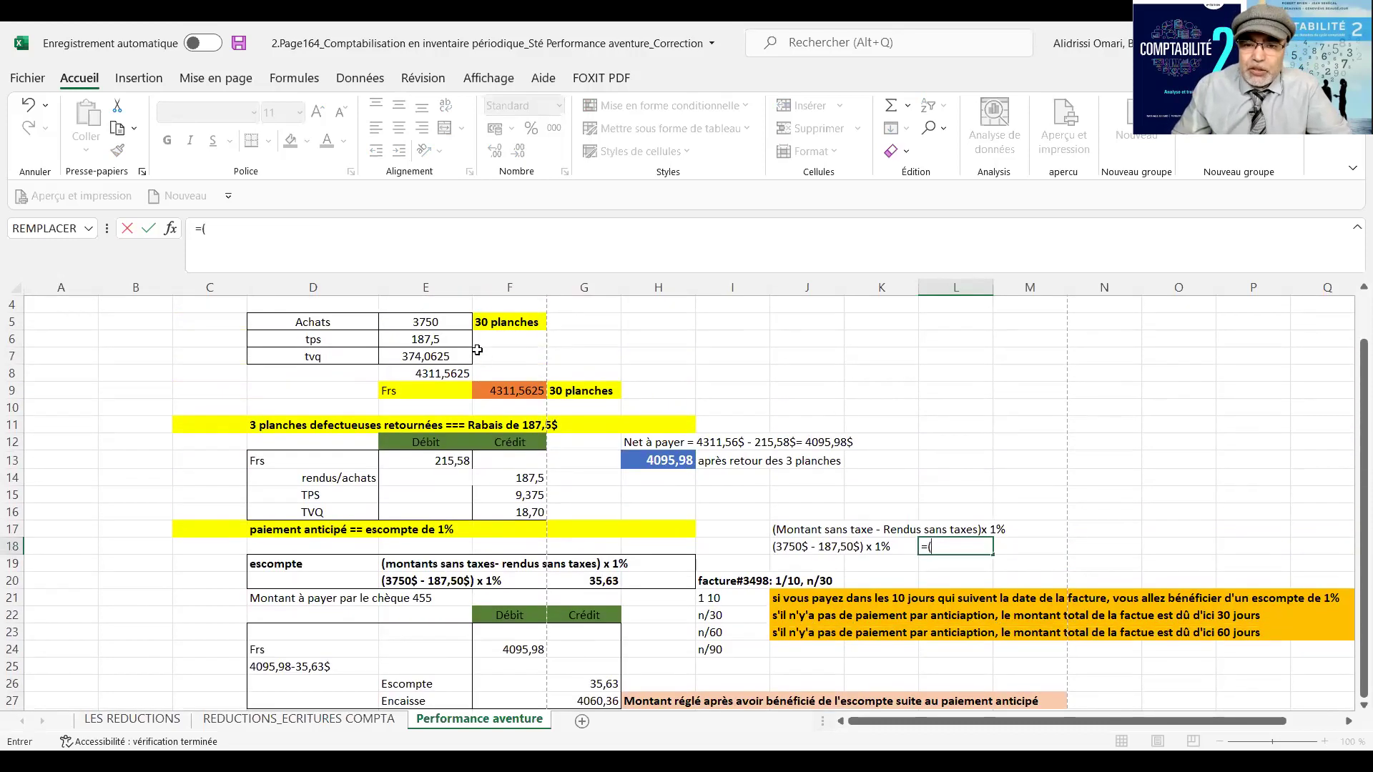
click(433, 323)
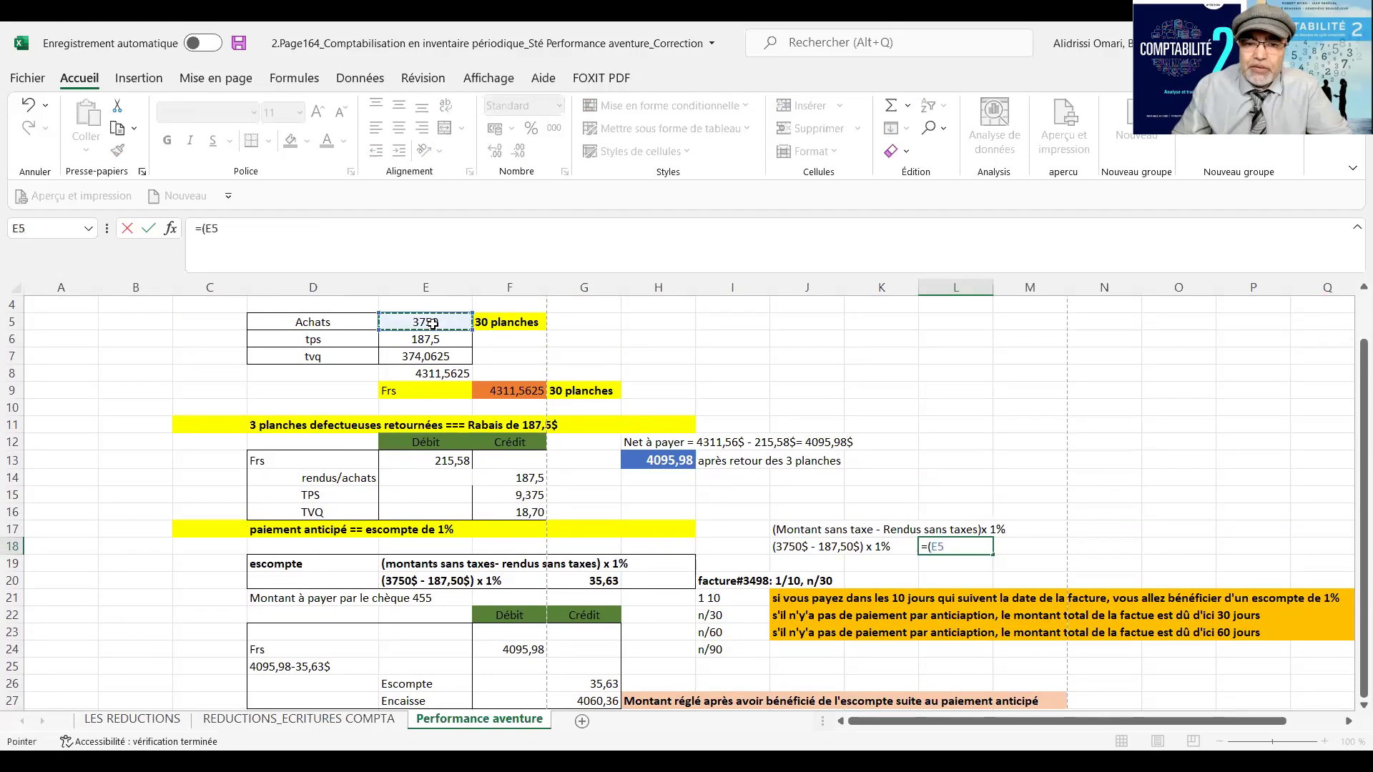
text(-)
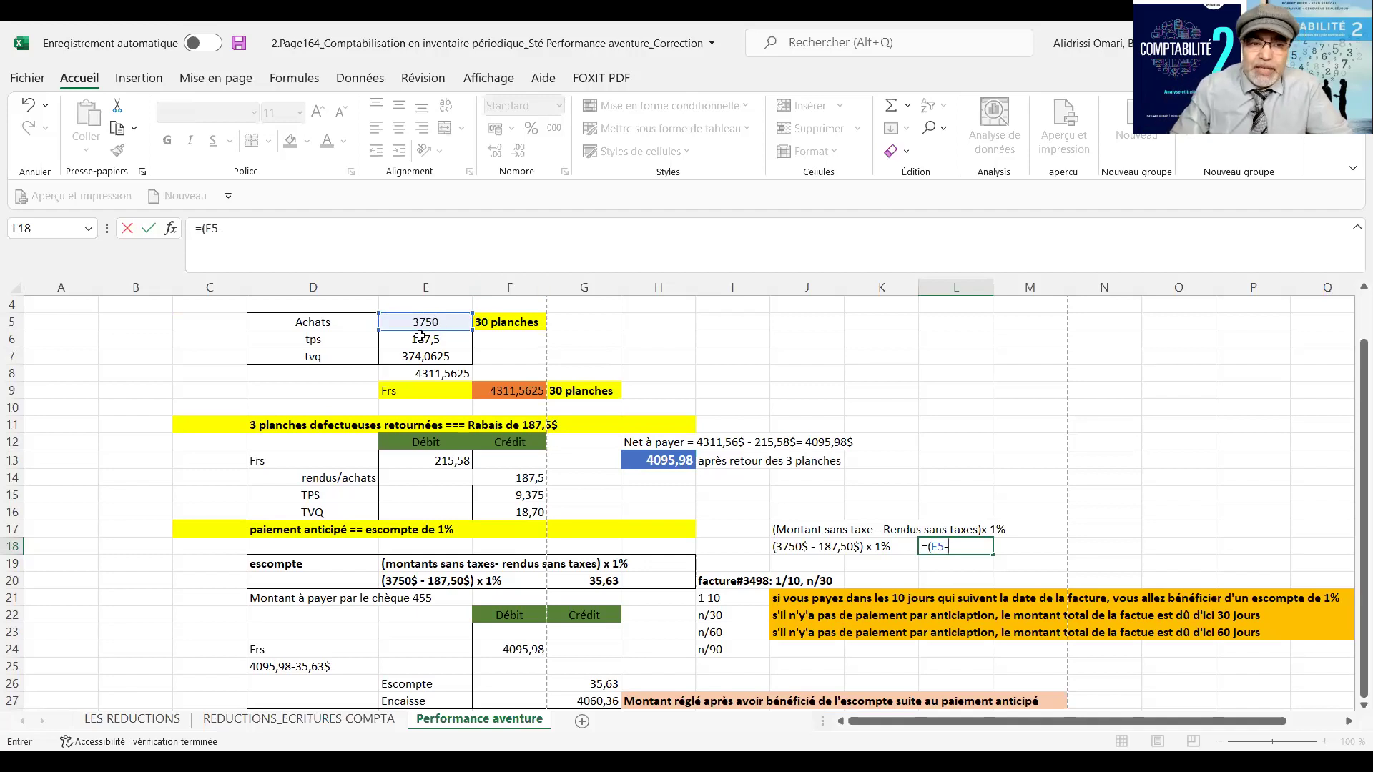
click(502, 479)
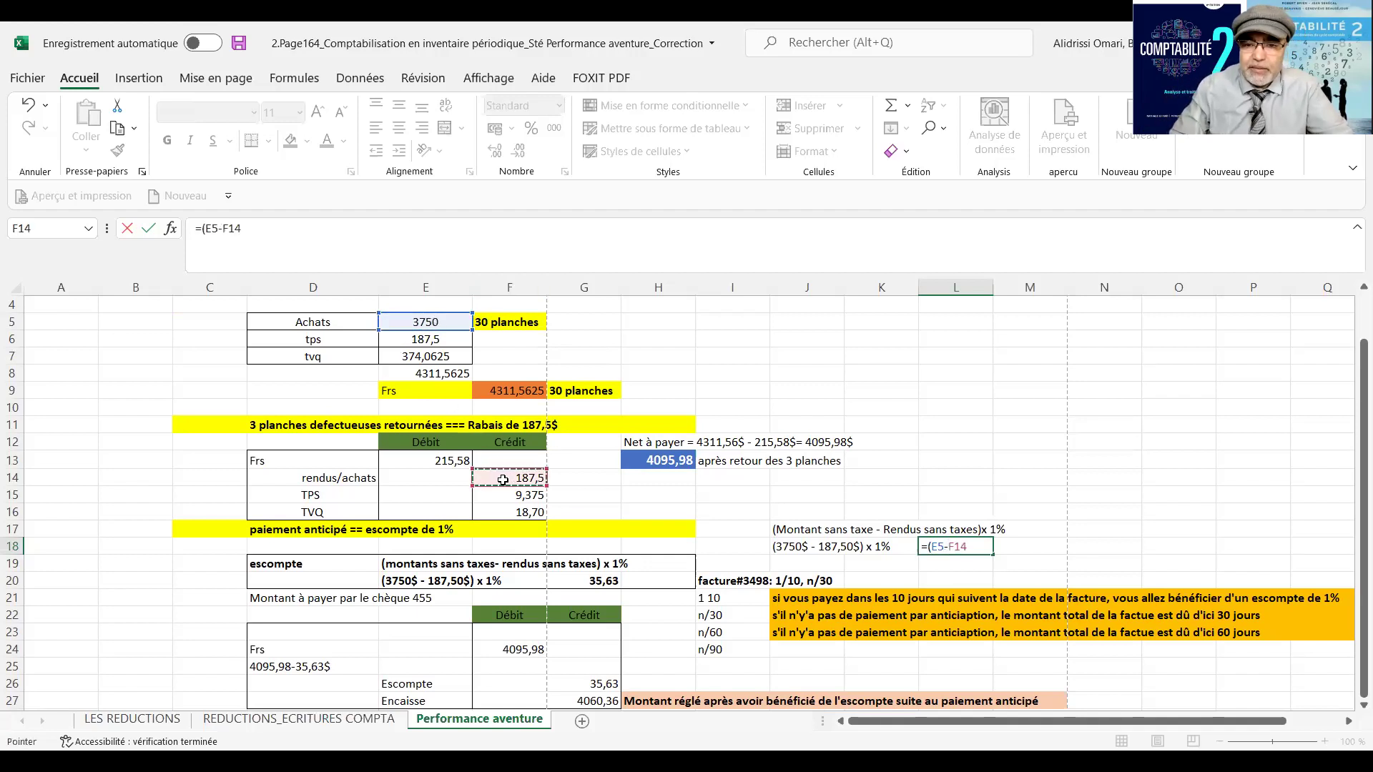
text()*)
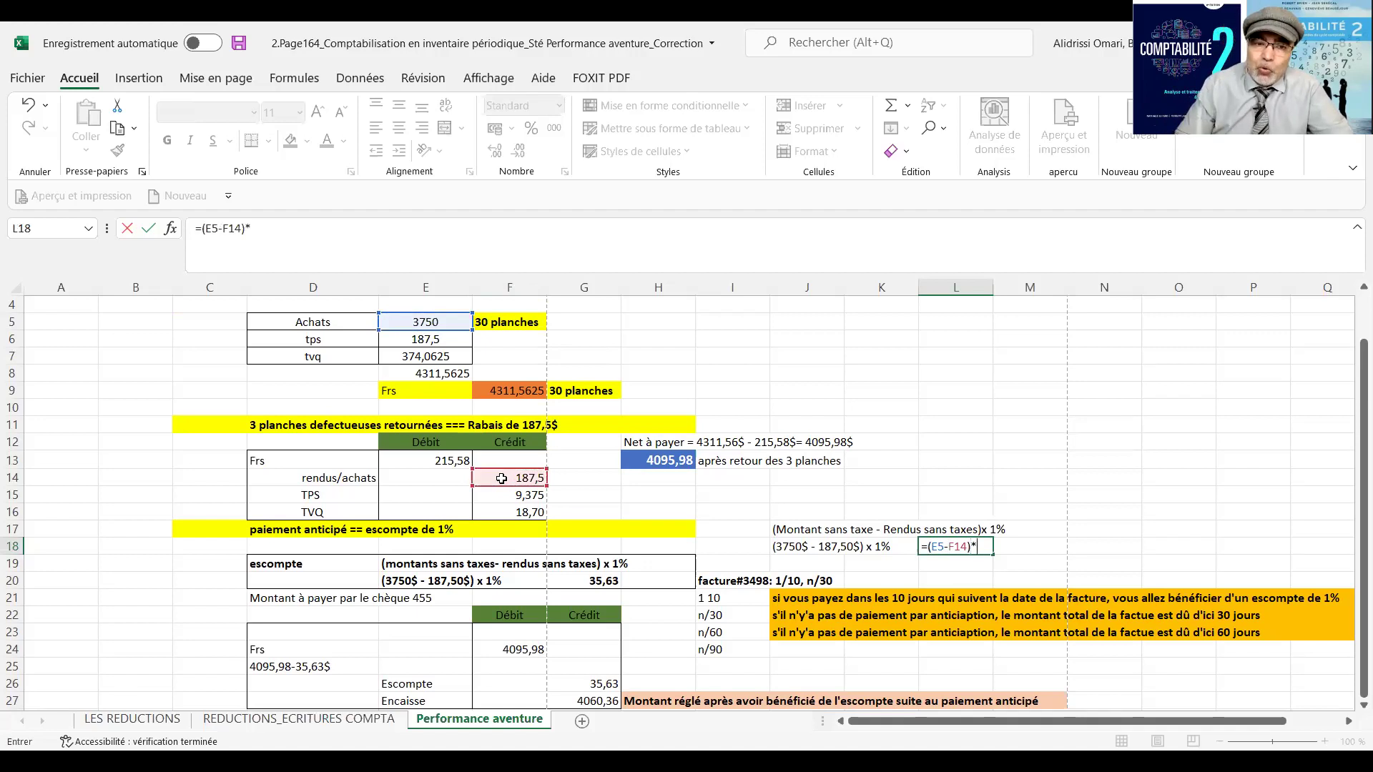
text(1%)
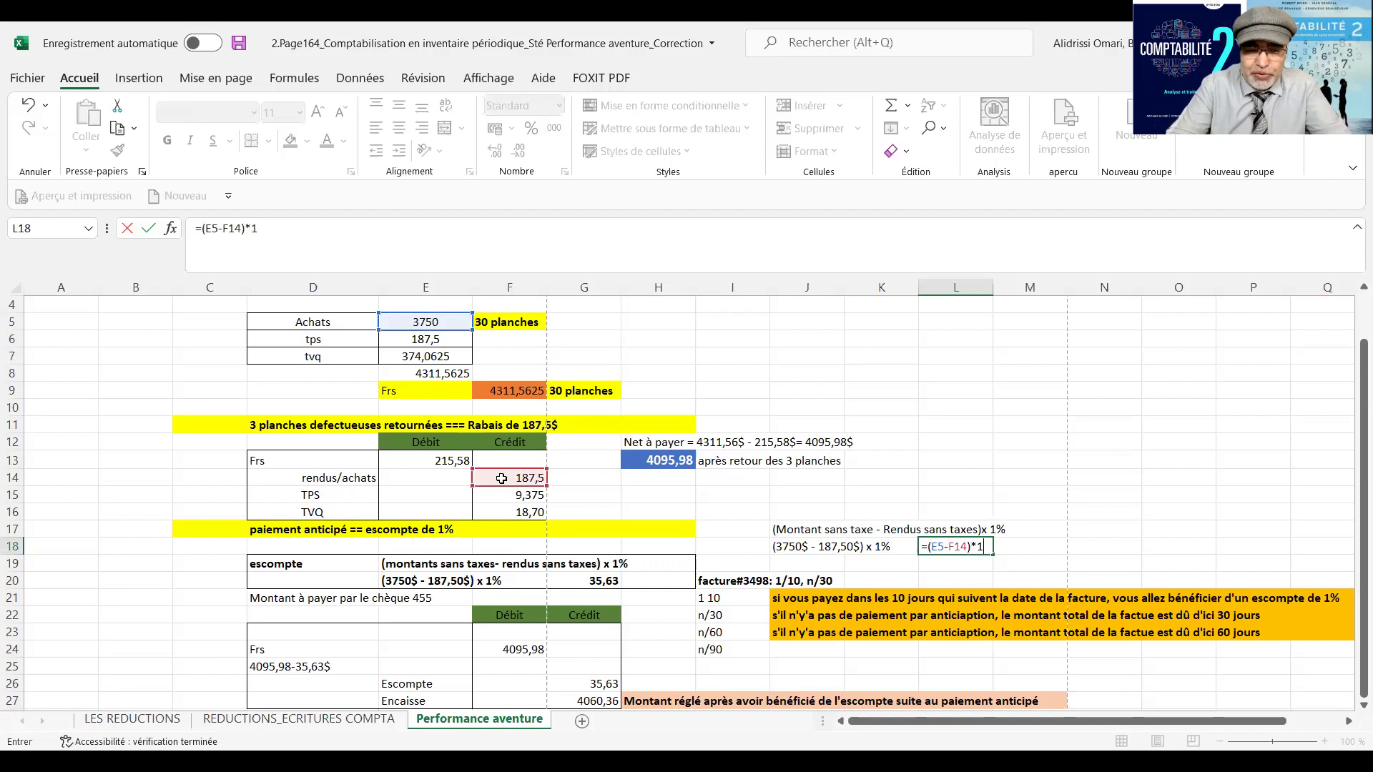
key(Return)
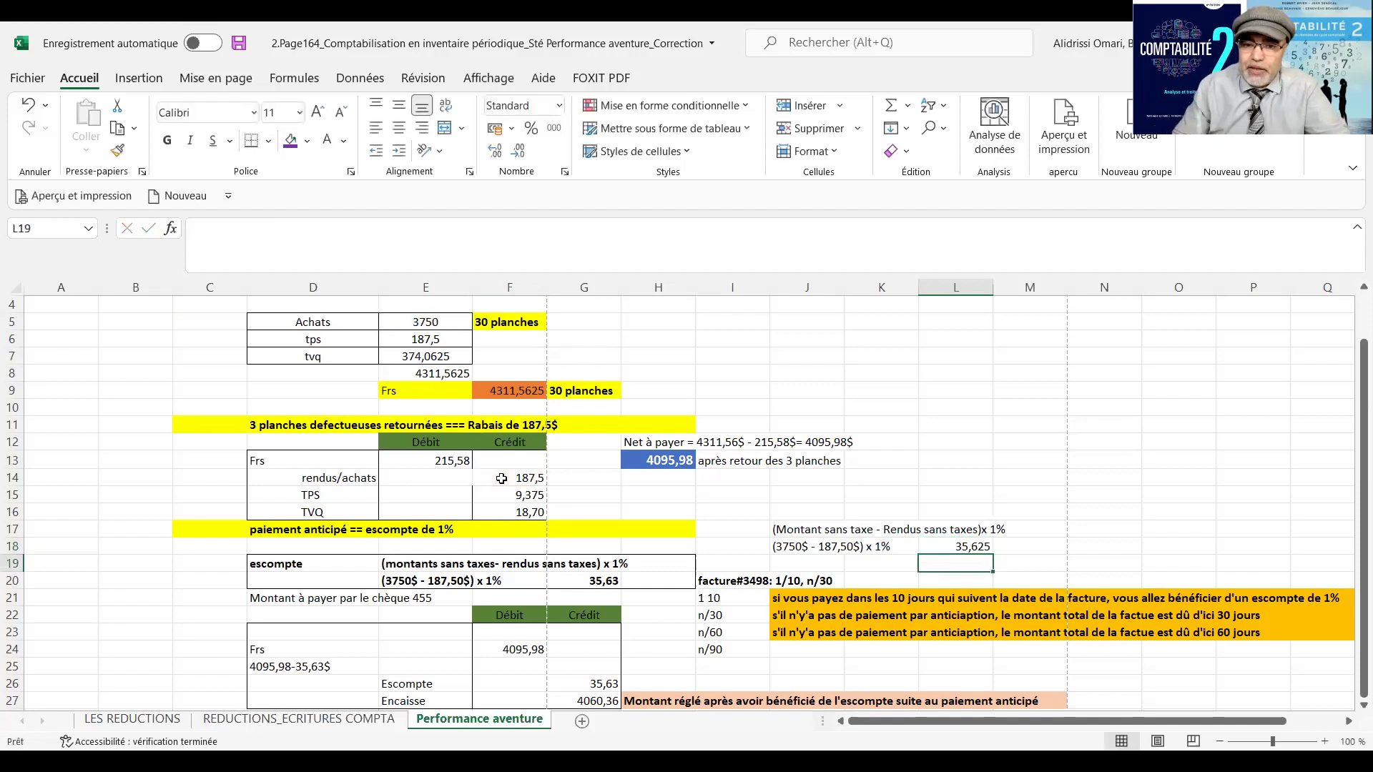
- Format the discount amount in L18 to show two decimal places
click(934, 540)
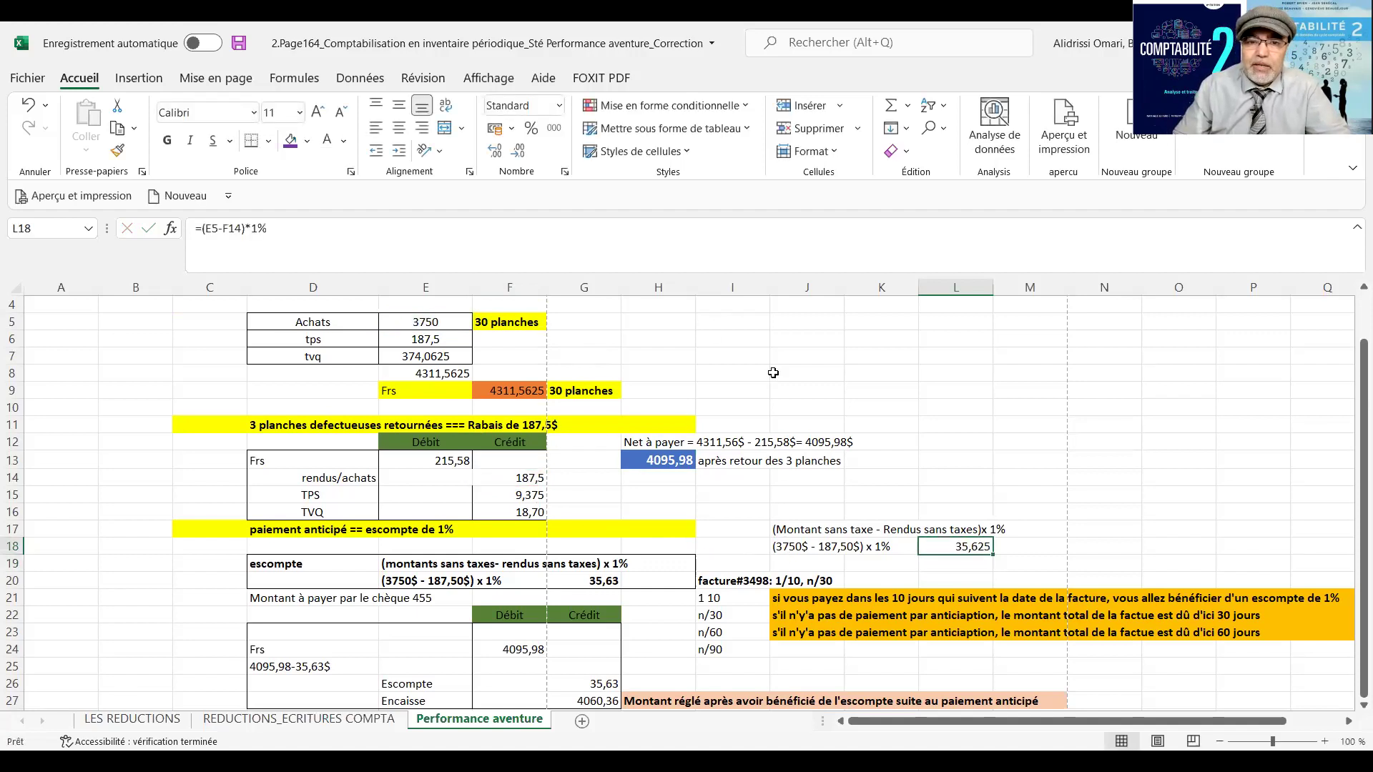
click(520, 157)
click(495, 152)
click(520, 157)
click(520, 158)
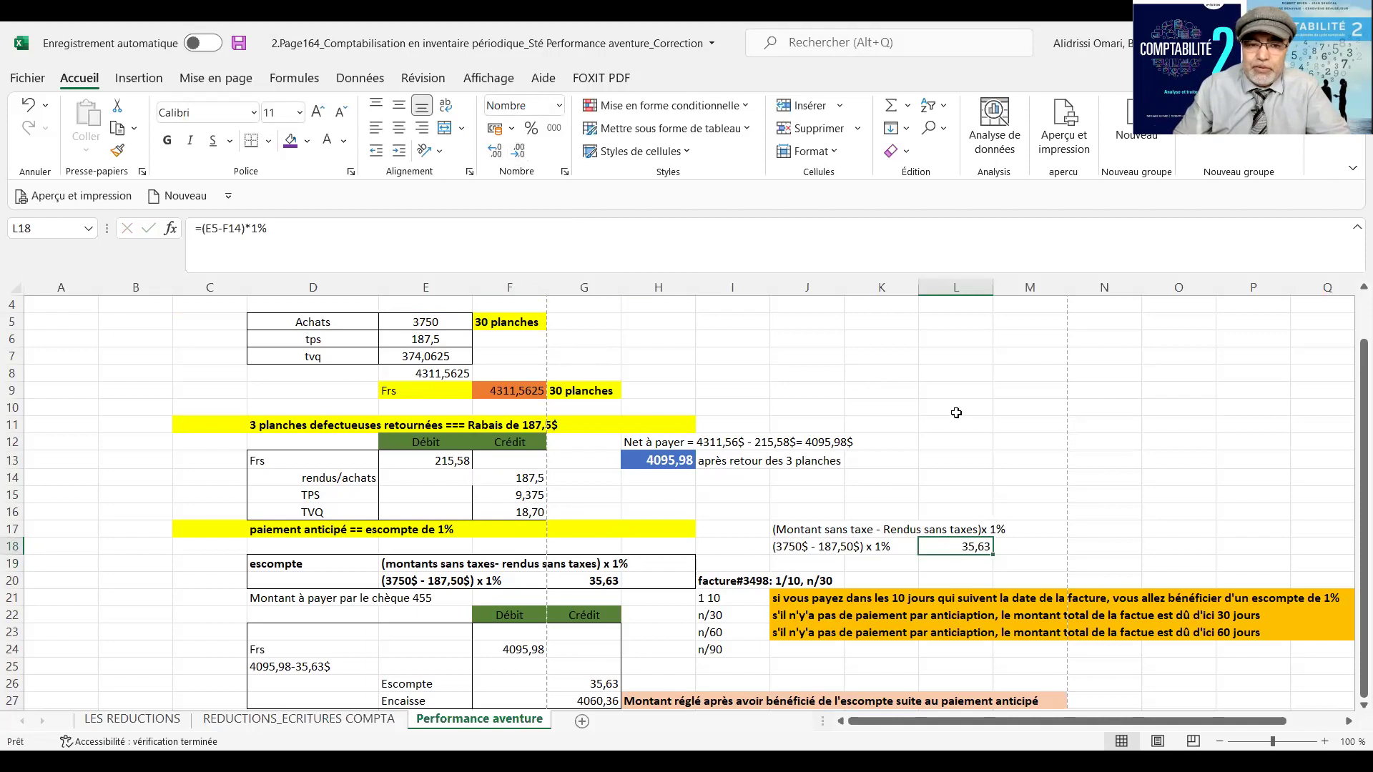
- Make the discount calculation in J17:M18 bold and fill it with light green
drag(794, 529, 1001, 545)
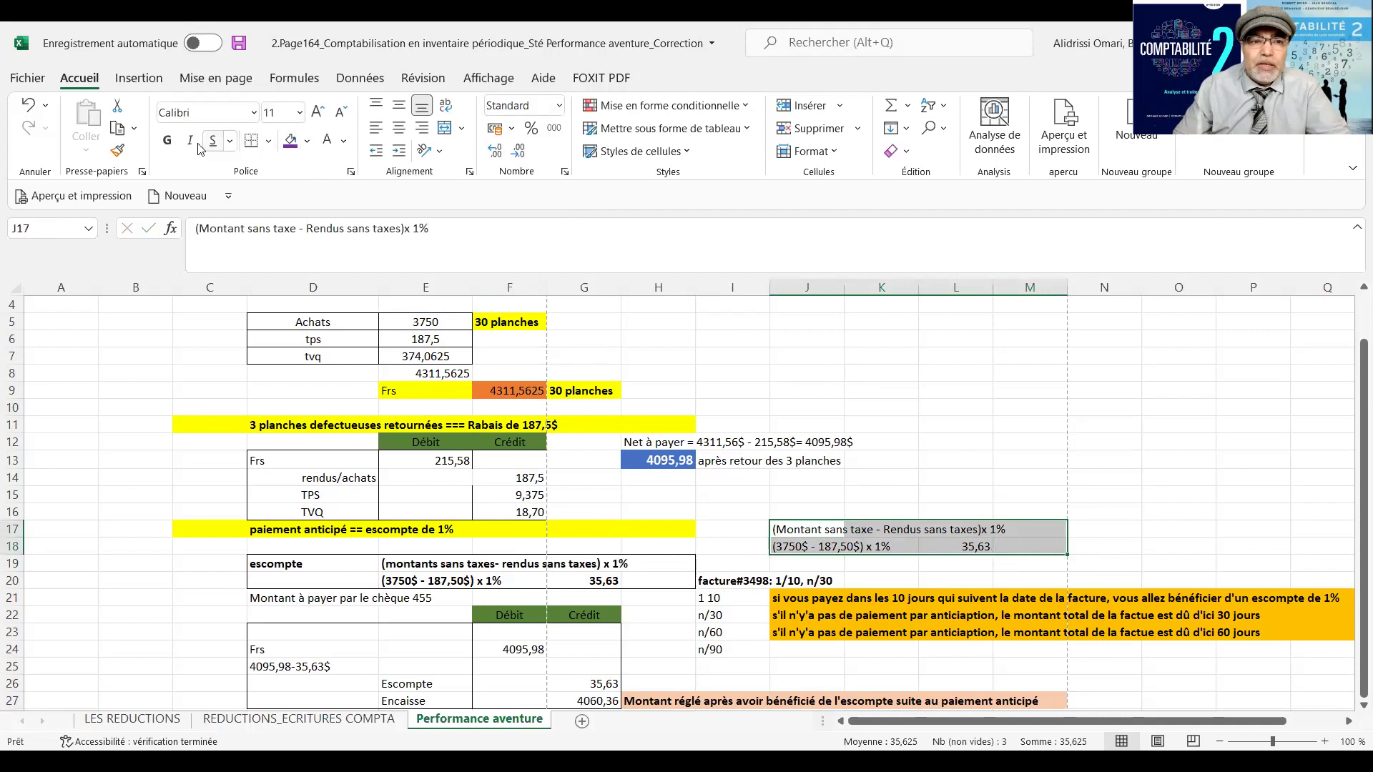
click(167, 140)
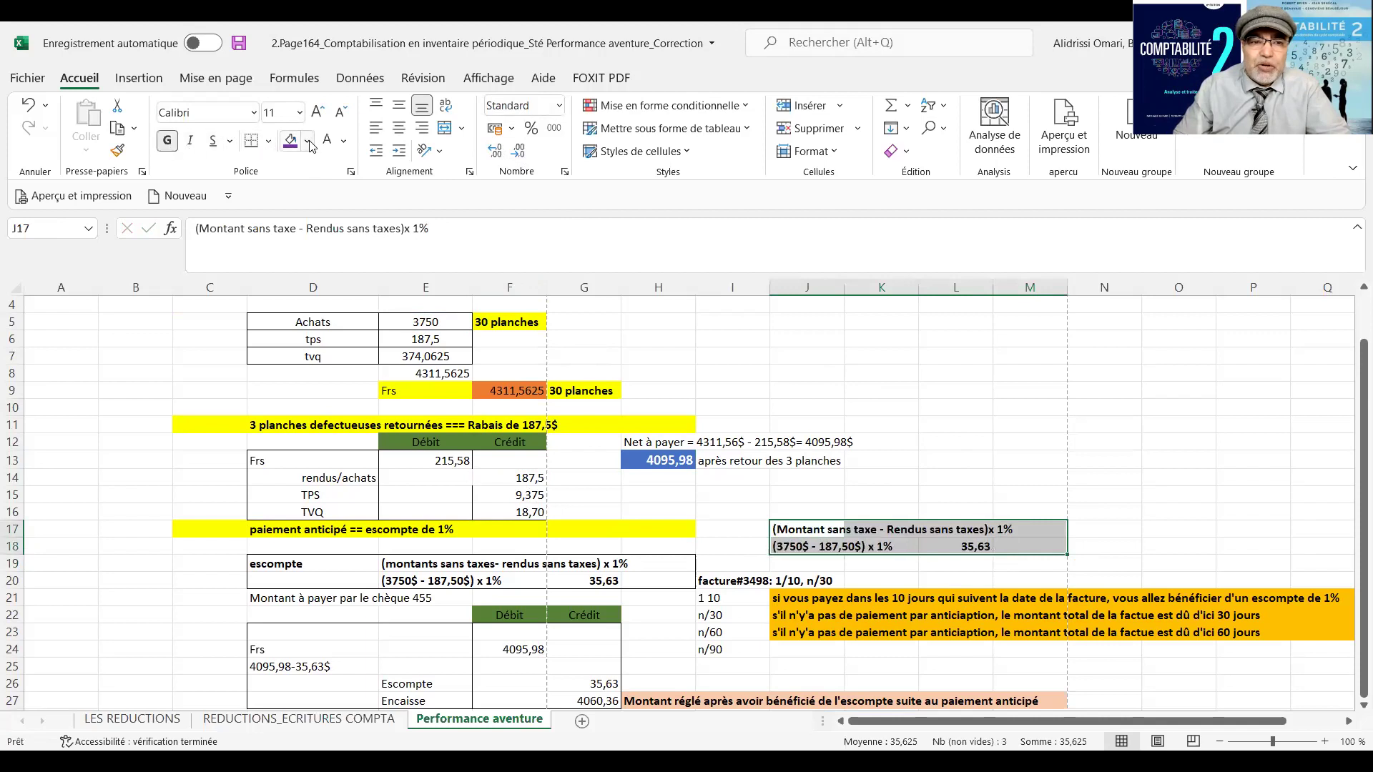
click(309, 141)
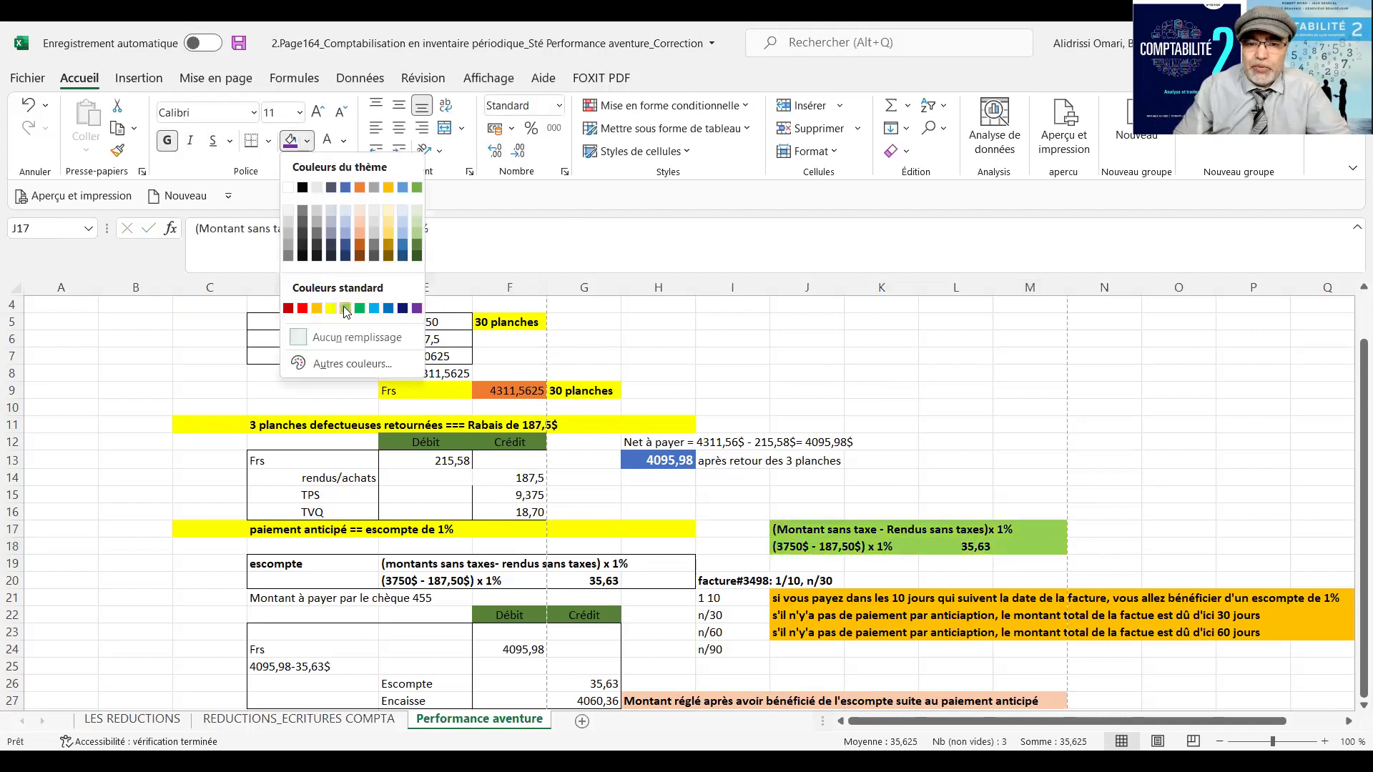
click(345, 308)
click(956, 406)
- Merge and center J16:M16 above the discount calculation and enter the heading "CALCUL DE L'ESCOMPTE"
drag(793, 515, 1030, 512)
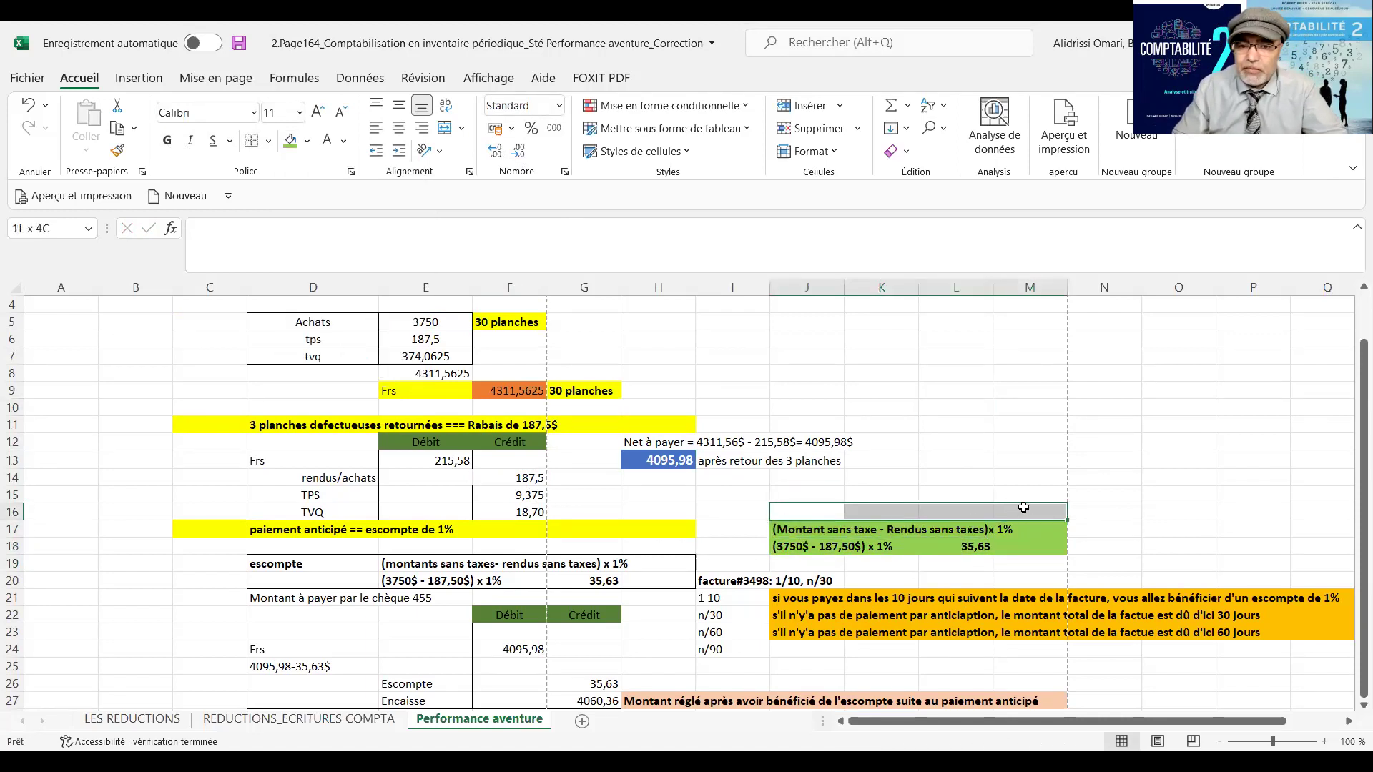
click(448, 130)
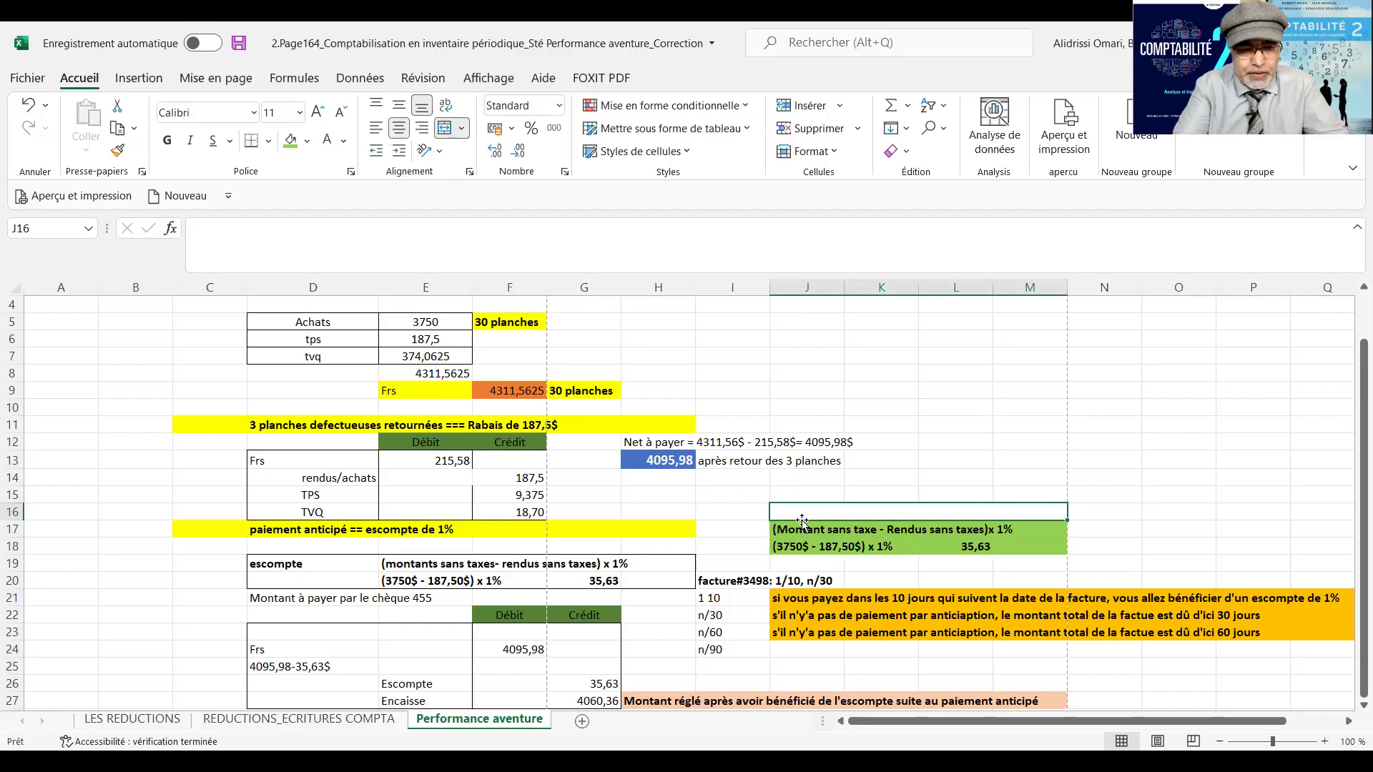
text(CALCULK DE)
key(BackSpace)
key(BackSpace)
key(BackSpace)
key(BackSpace)
key(BackSpace)
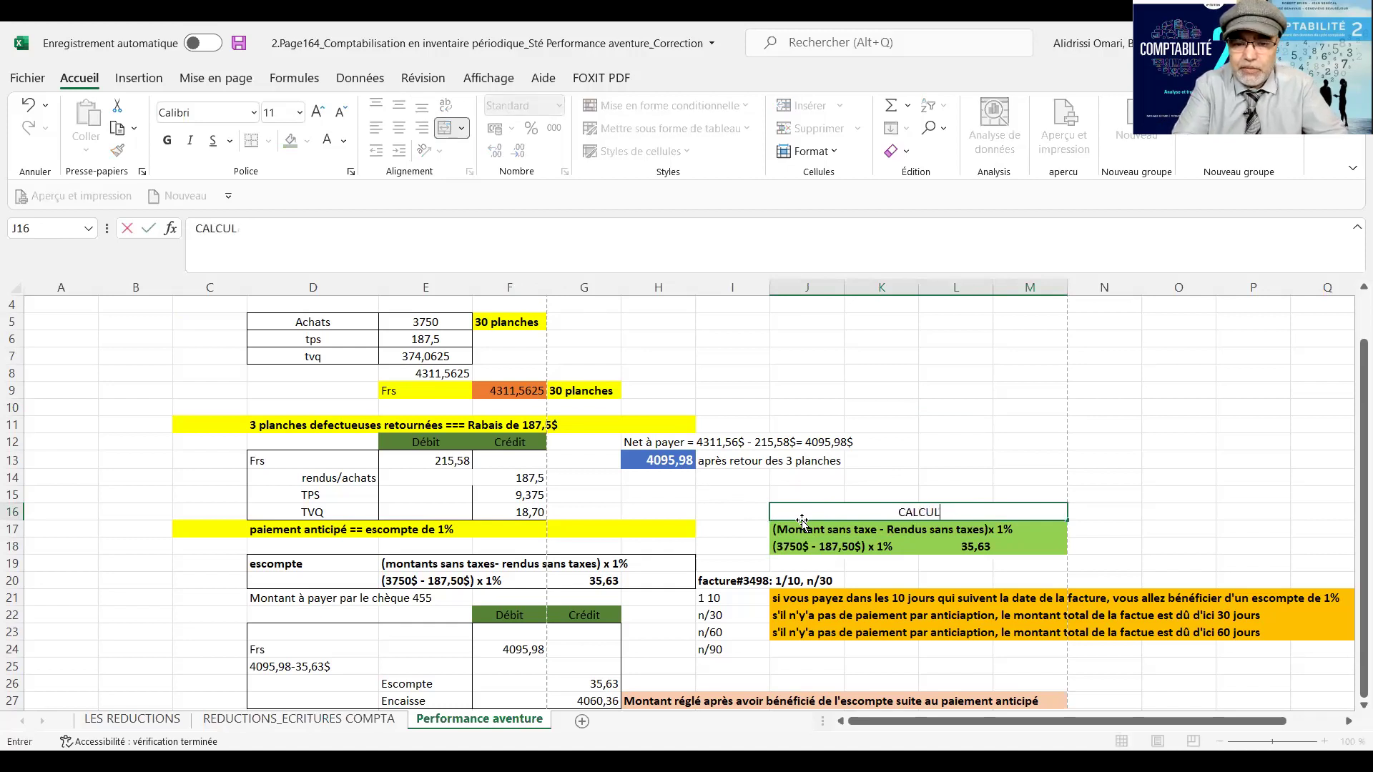
text(DE L'ESCOMPTE)
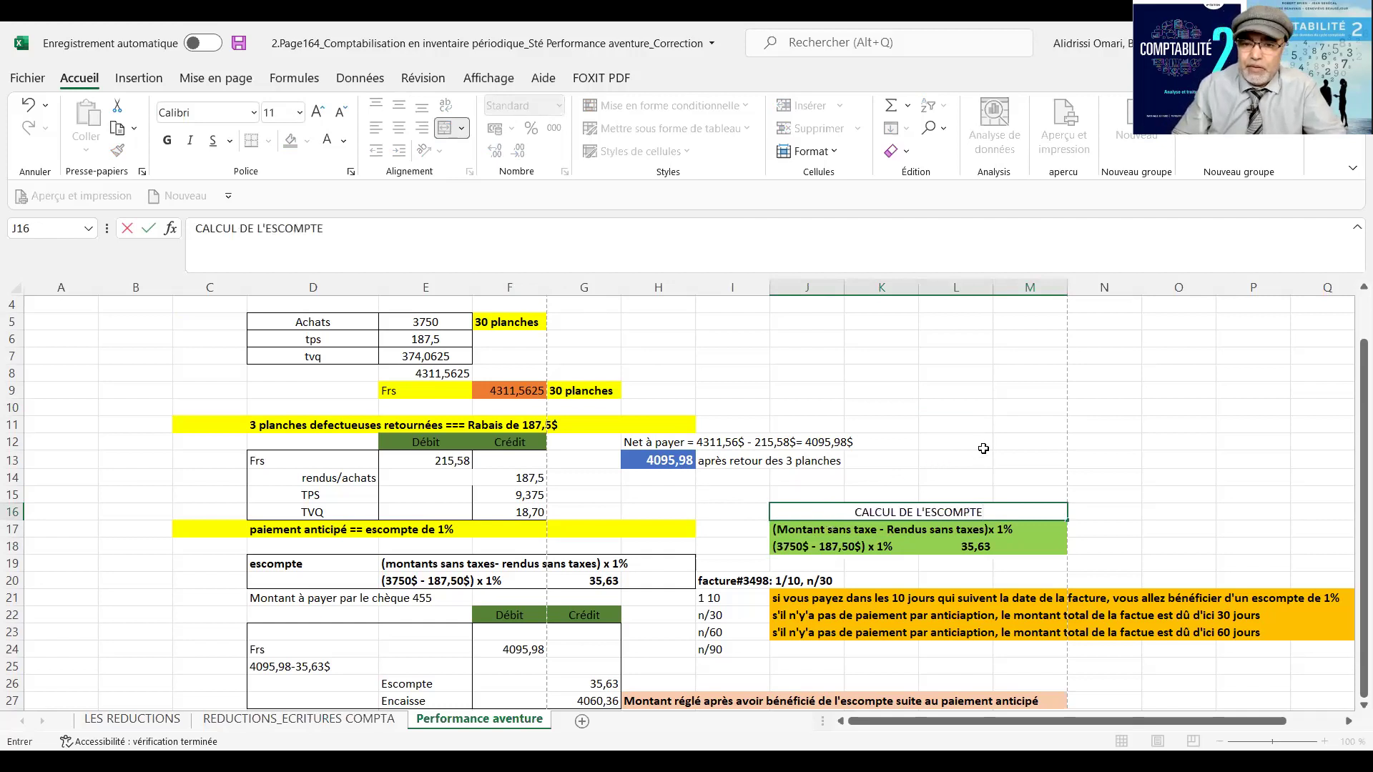
key(Return)
- Fill the "CALCUL DE L'ESCOMPTE" heading in J16 with the standard light blue color
click(929, 511)
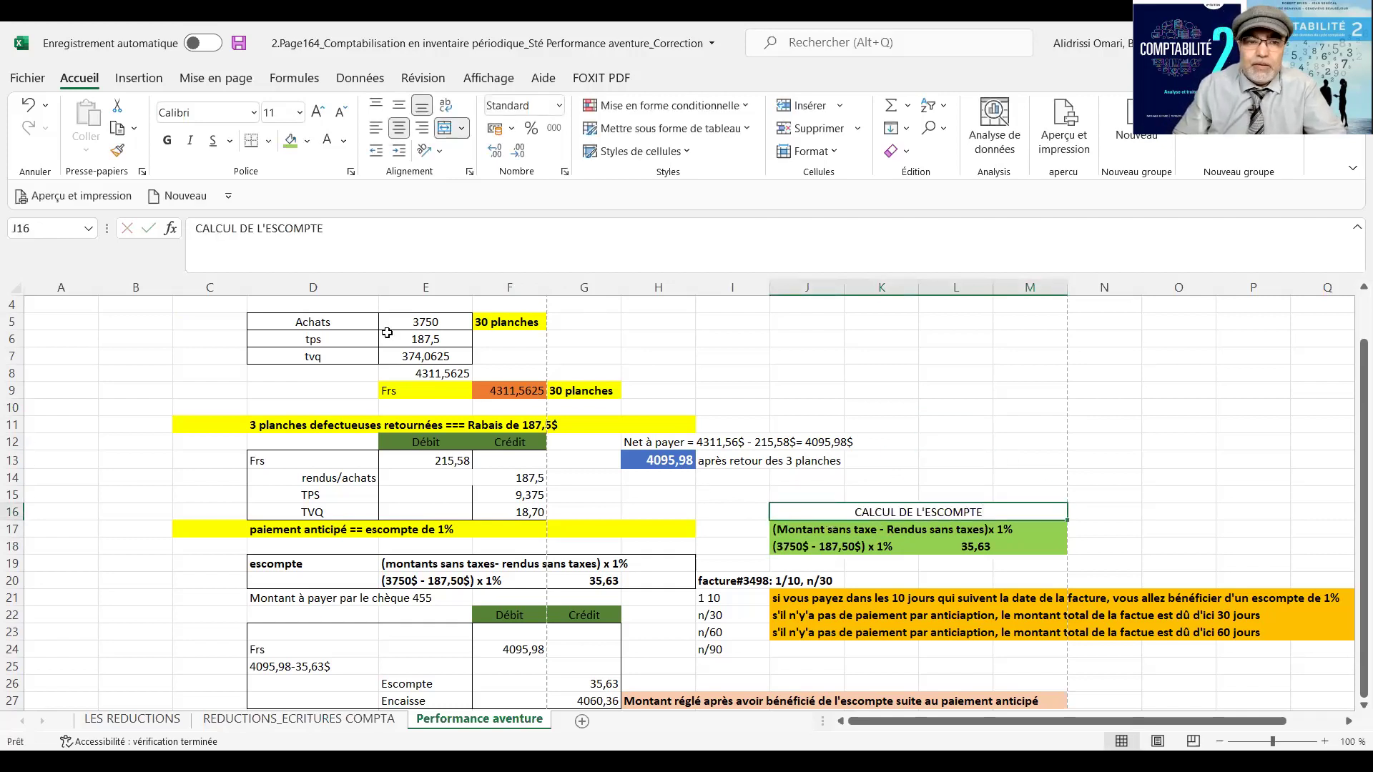
click(310, 142)
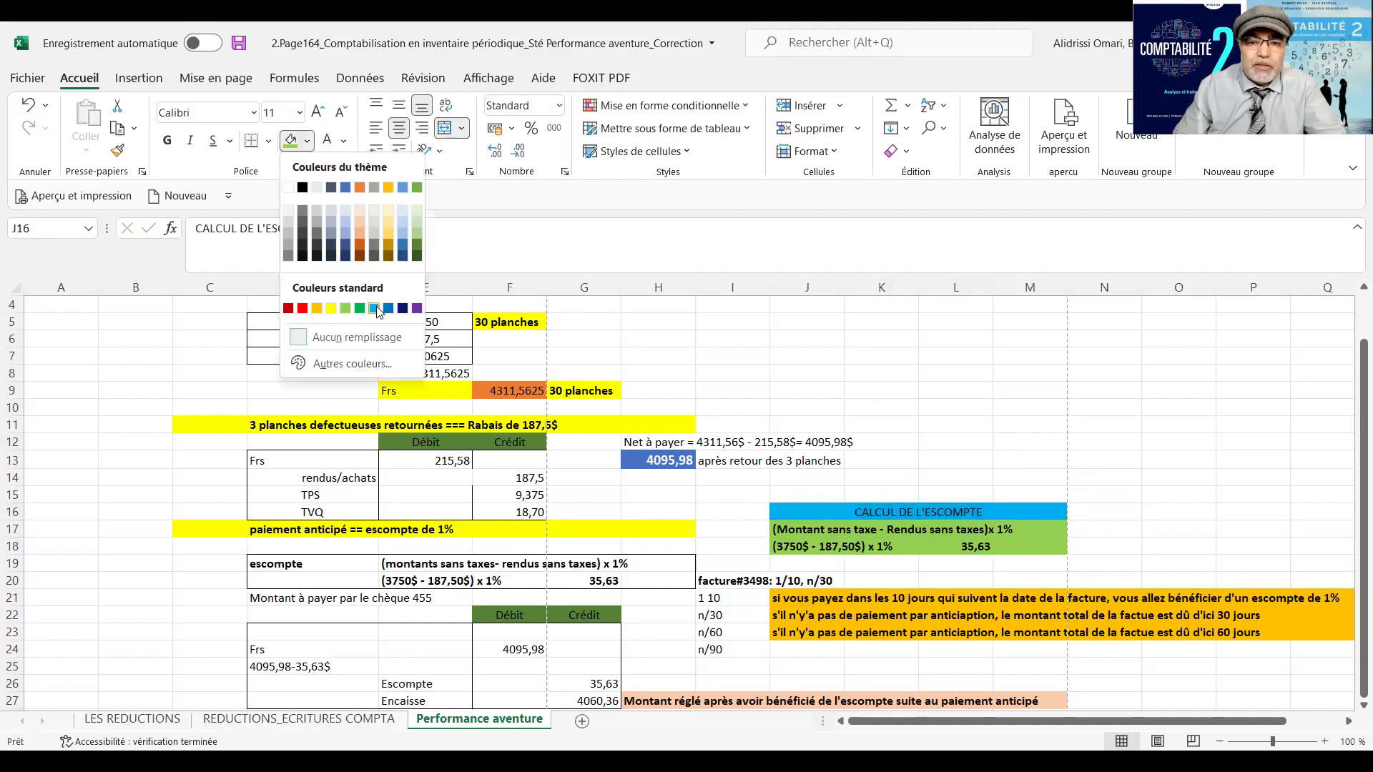
click(375, 308)
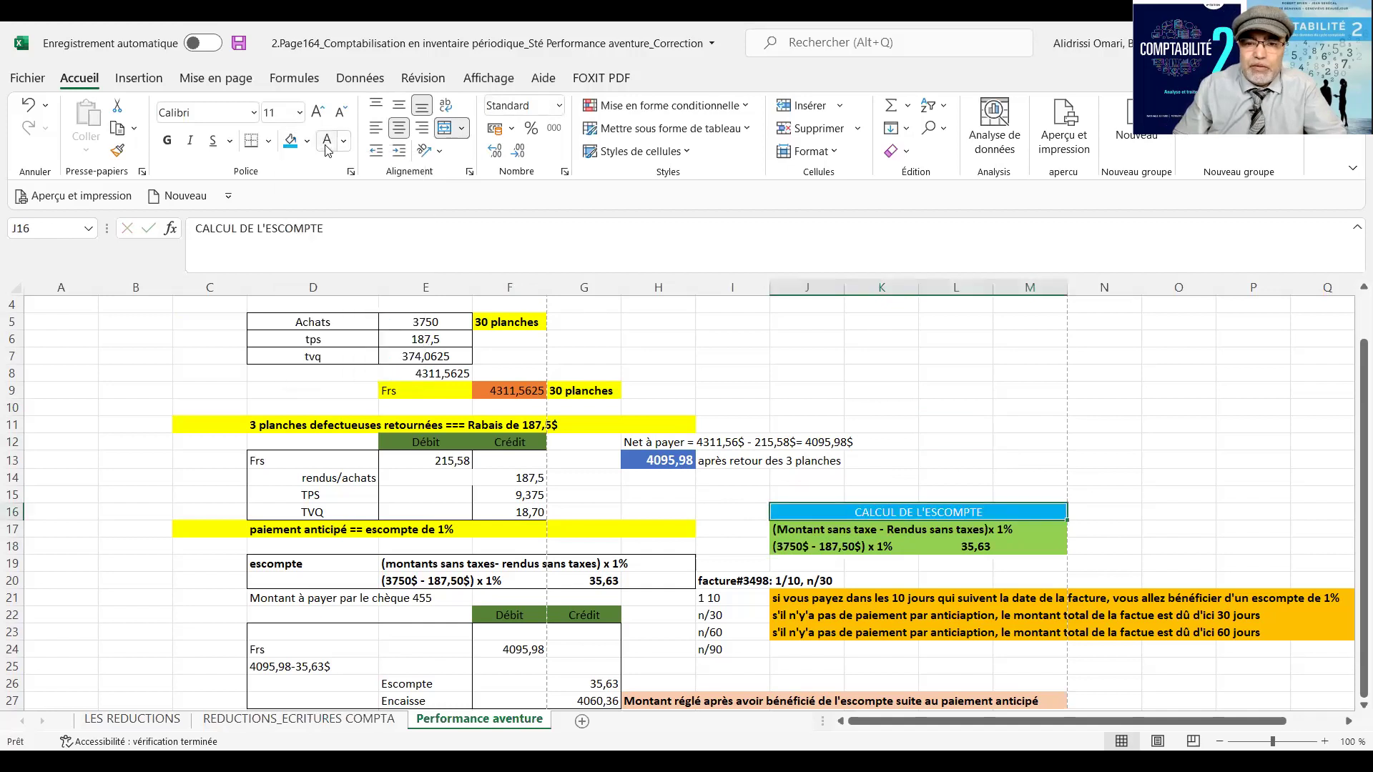
- Make the "CALCUL DE L'ESCOMPTE" heading in J16 bold and increase its font size by one increment
click(166, 141)
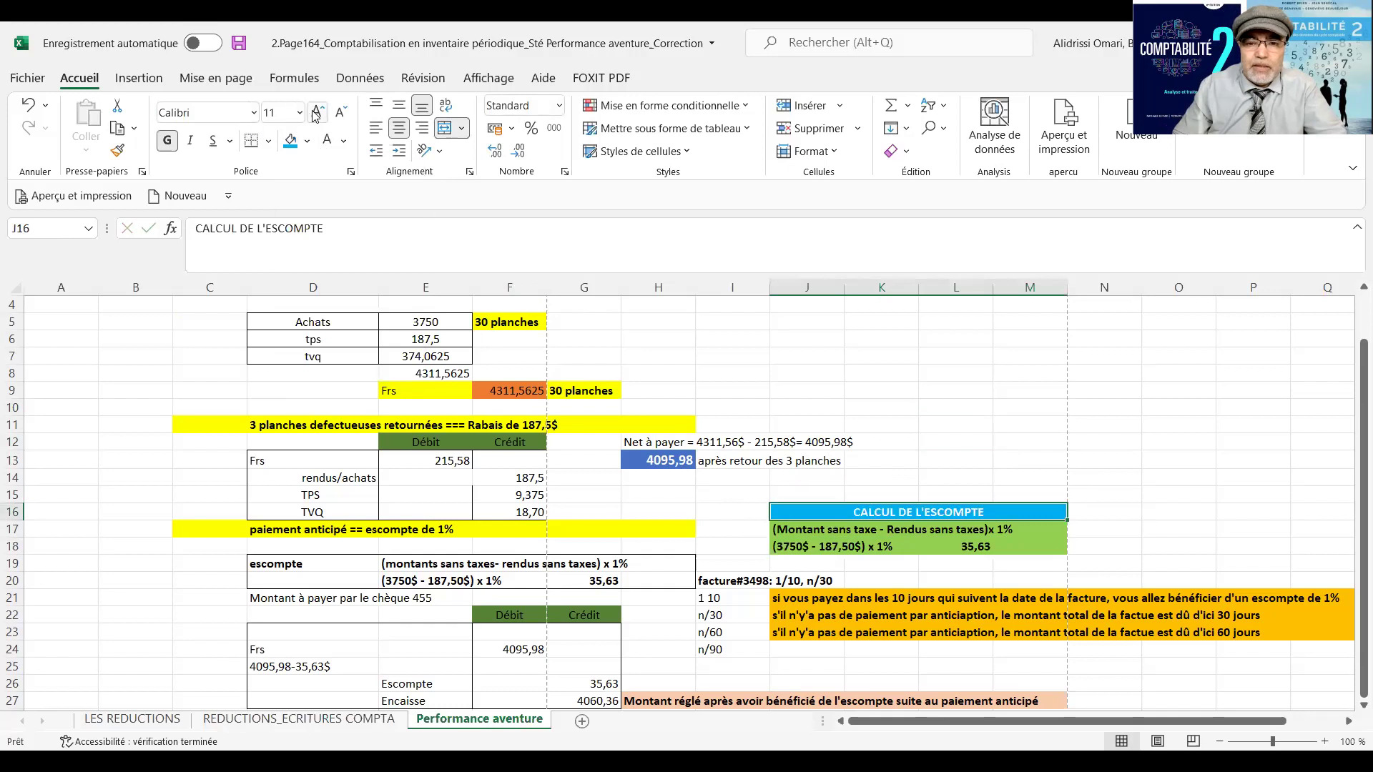
click(318, 112)
click(920, 339)
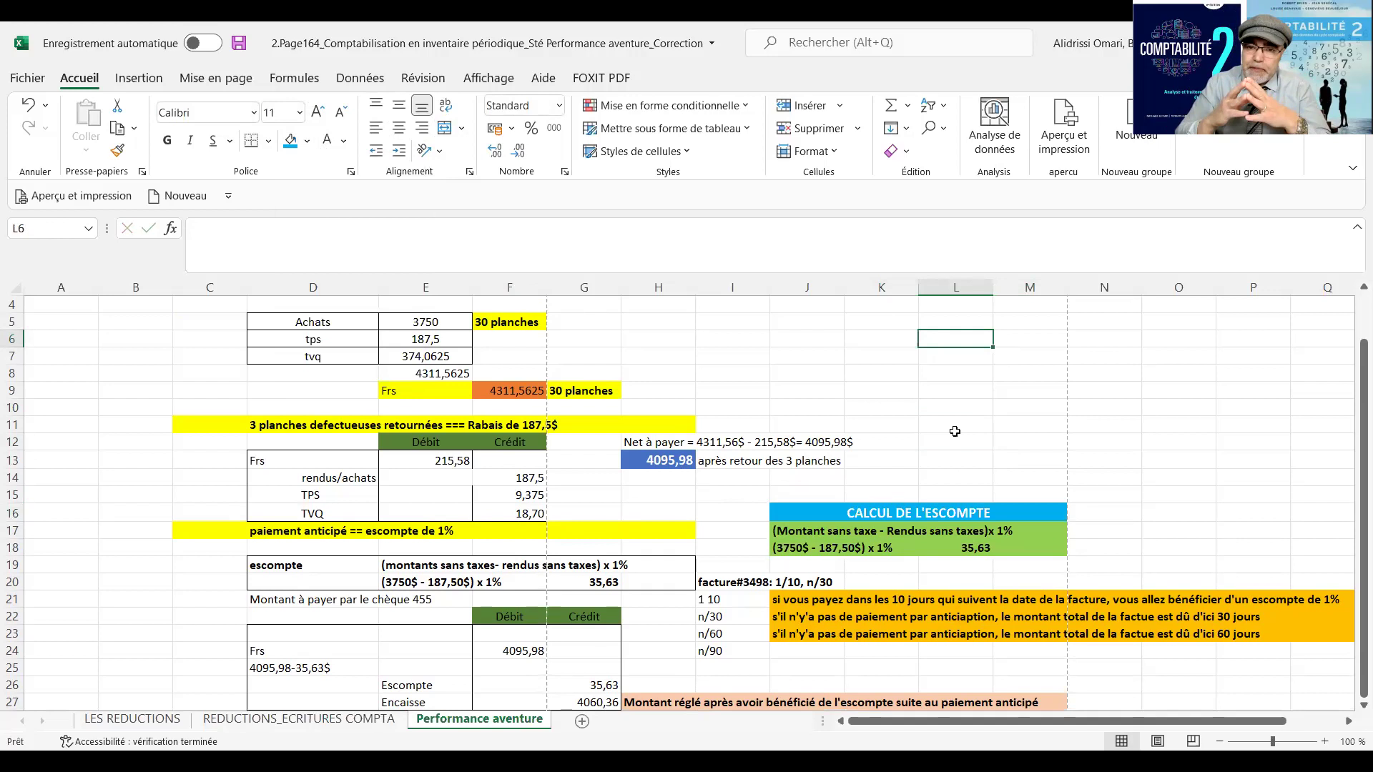
- Edit the discount formula text in J17 to read "(Montant d'achat sans taxe - Rendus sans taxes)x 1%"
click(779, 529)
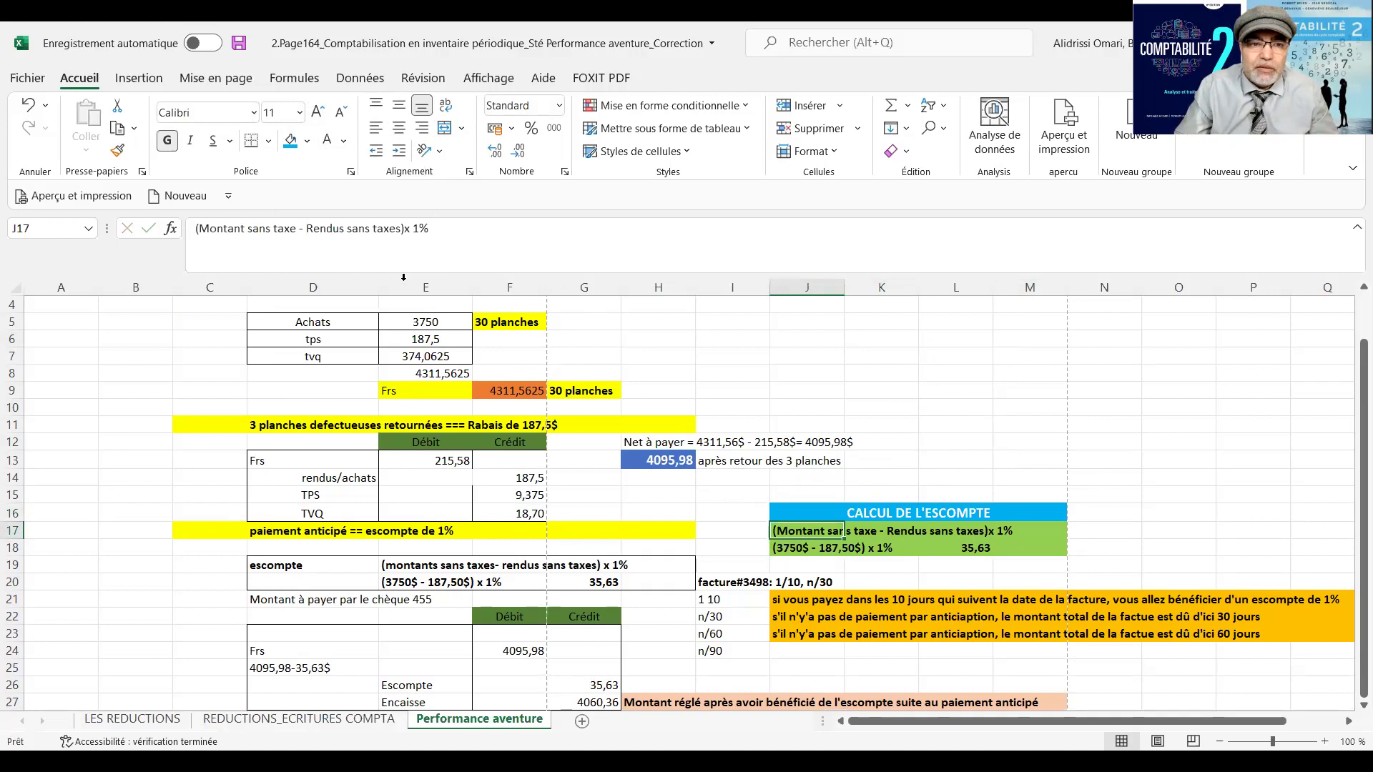
click(248, 229)
text(D)
text('ACHAT)
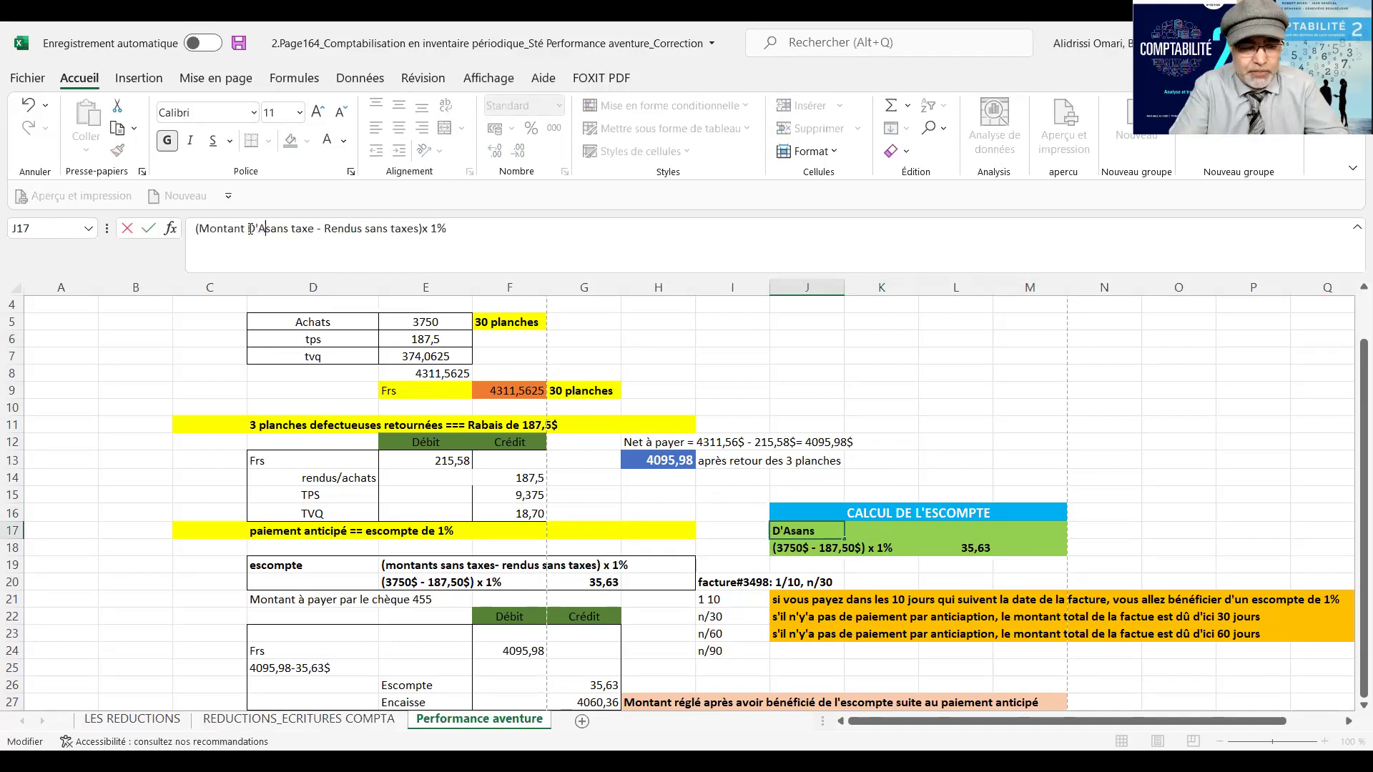
key(BackSpace)
key(BackSpace)
key(BackSpace)
key(BackSpace)
key(BackSpace)
key(BackSpace)
key(BackSpace)
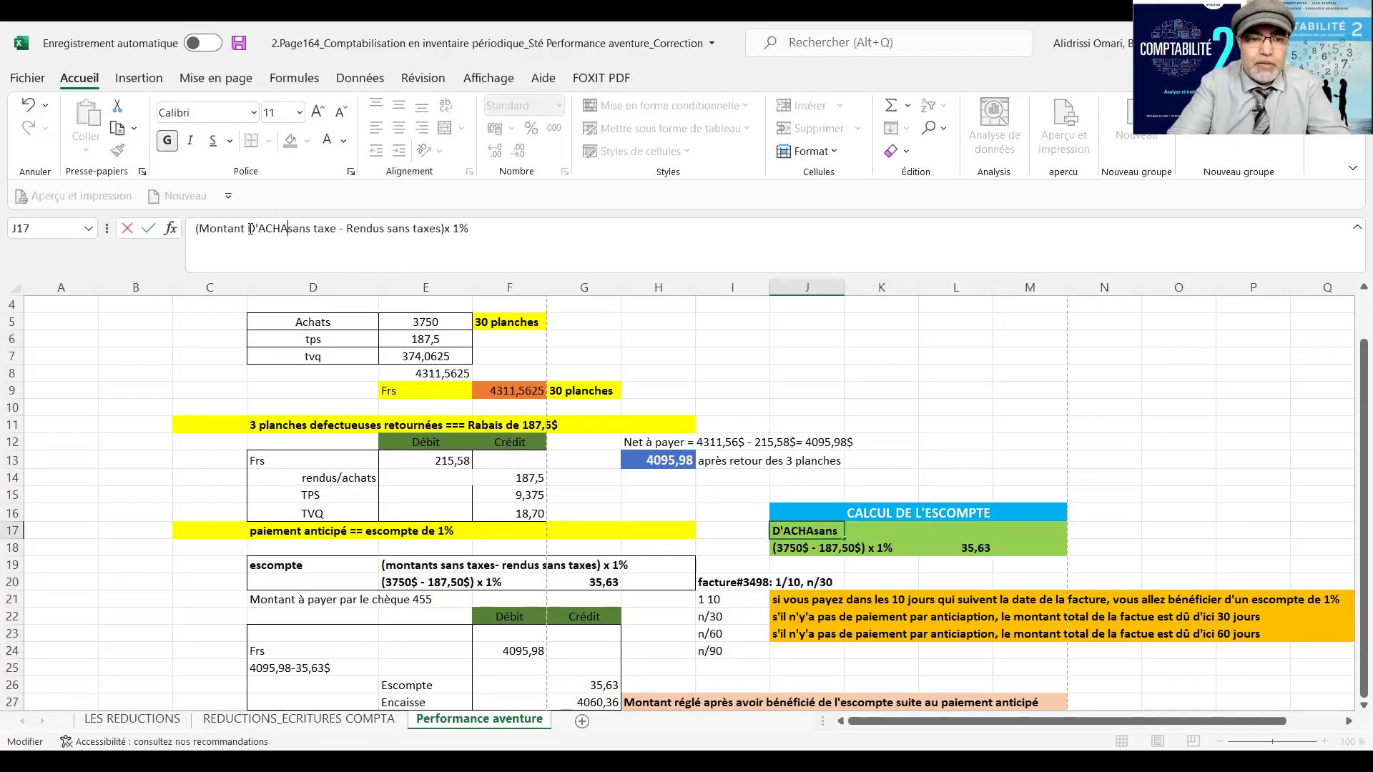
text(d'achat)
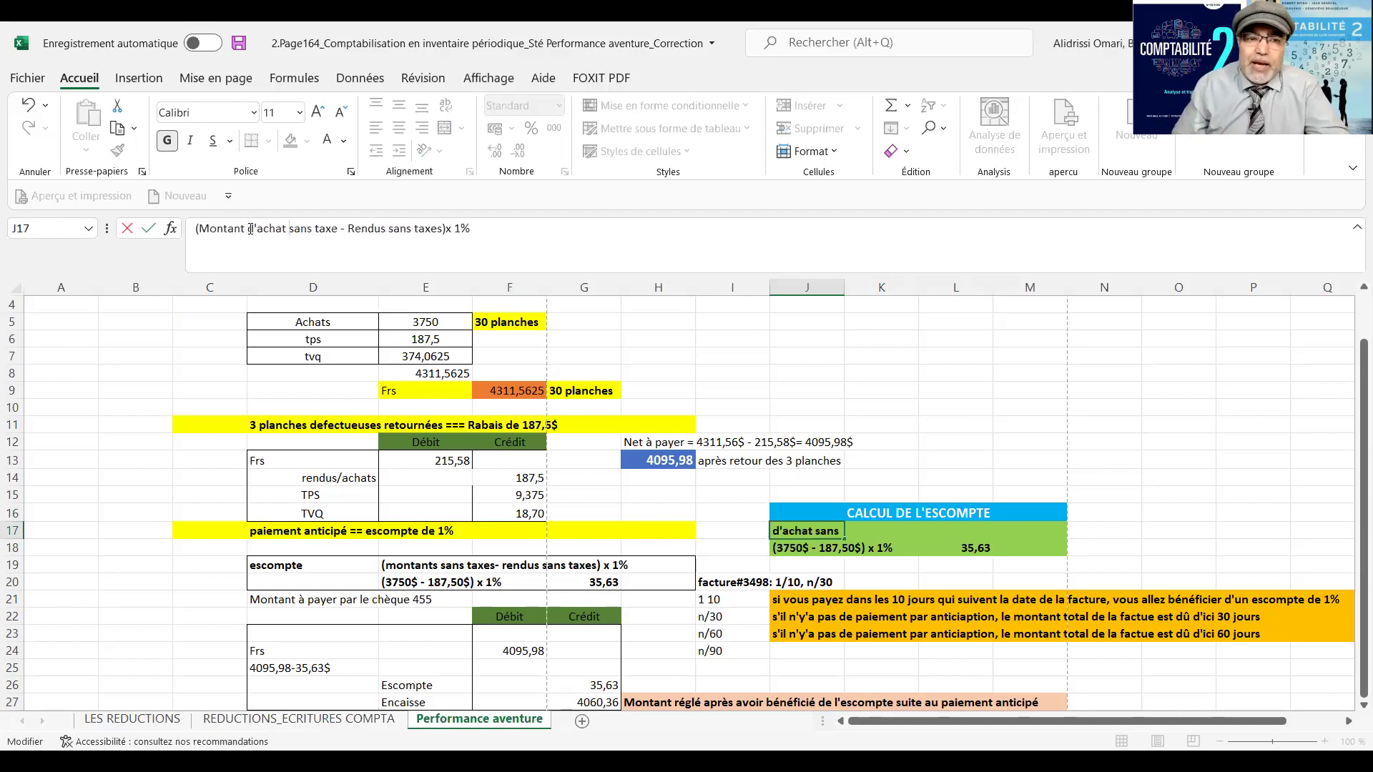
click(1196, 405)
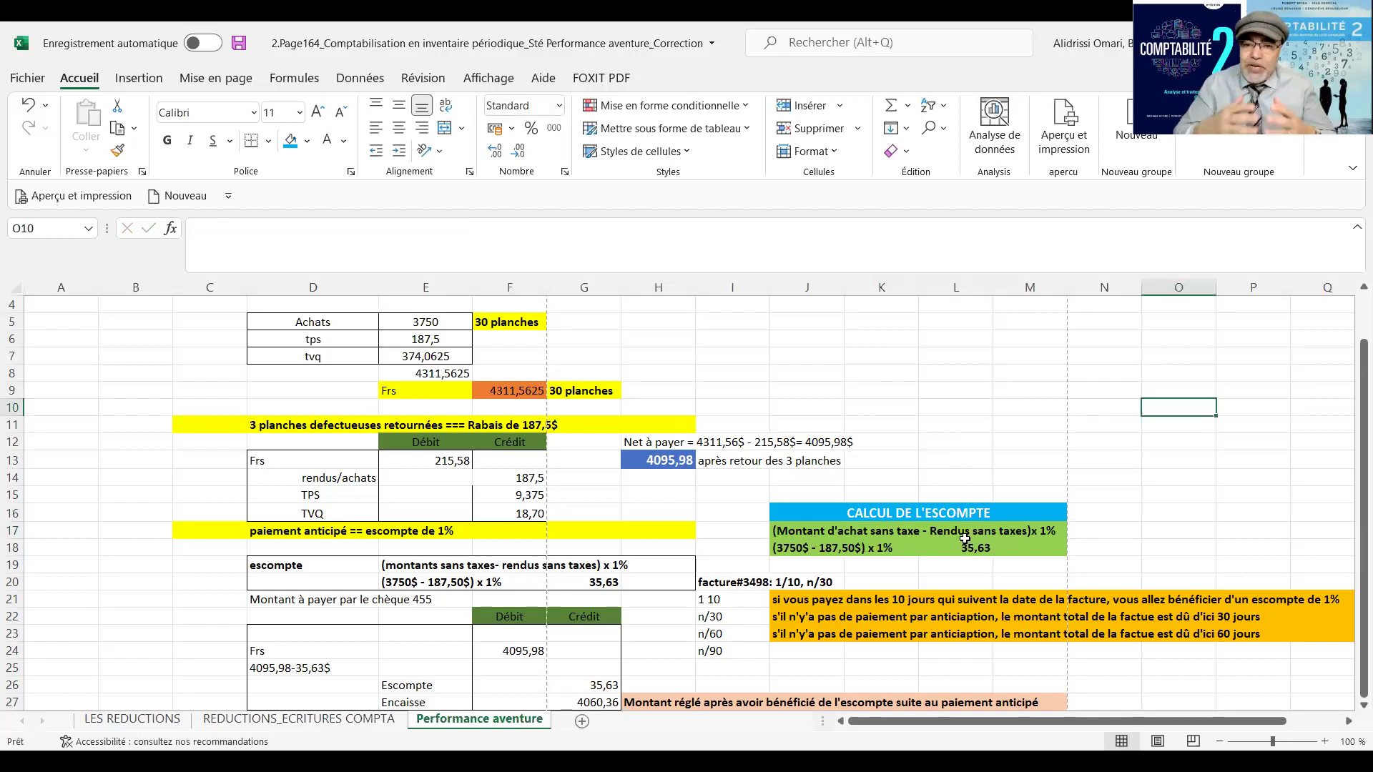
- Delete the empty columns A to C from the worksheet
scroll(965, 538, down, 3)
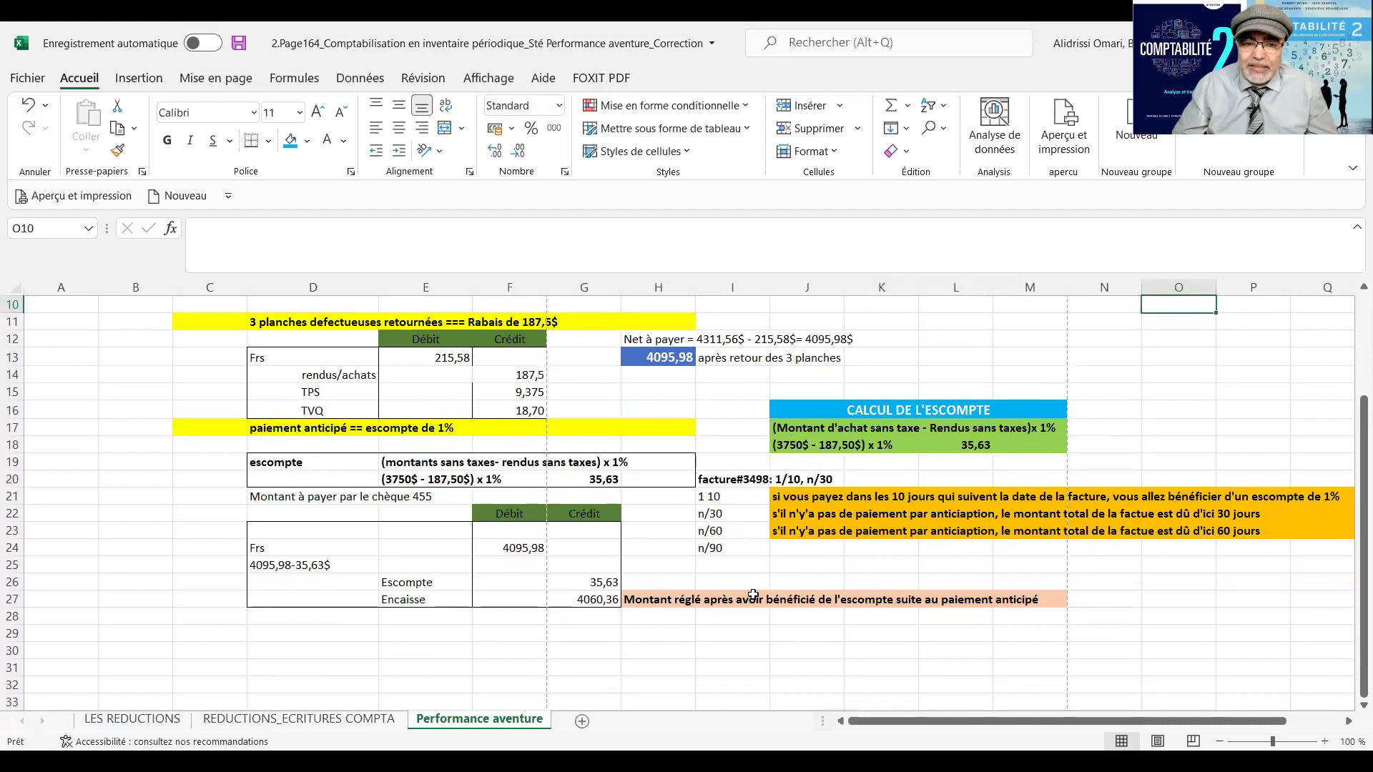
scroll(753, 594, up, 3)
drag(40, 286, 209, 287)
right_click(164, 349)
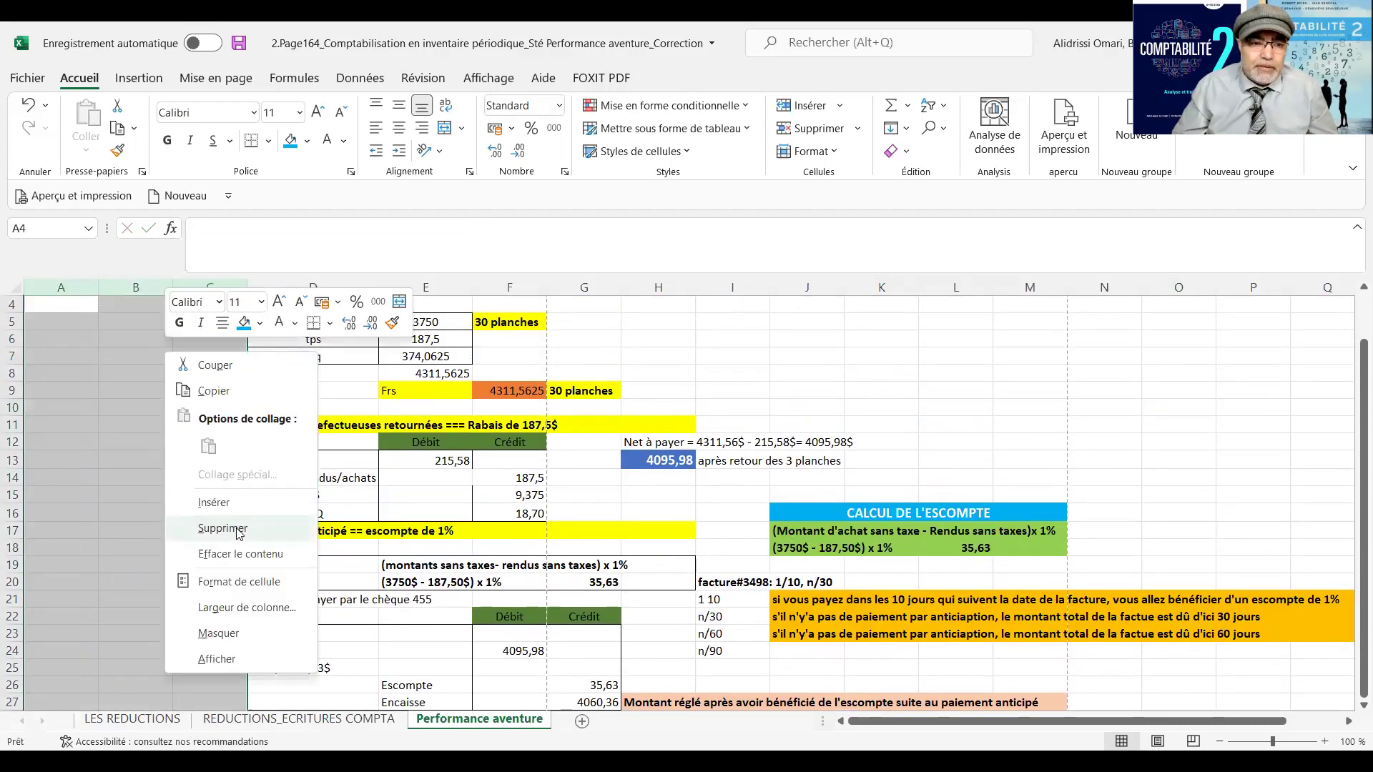
click(222, 529)
- Enter the label "Net à payer après escompte" in cell J6
click(790, 338)
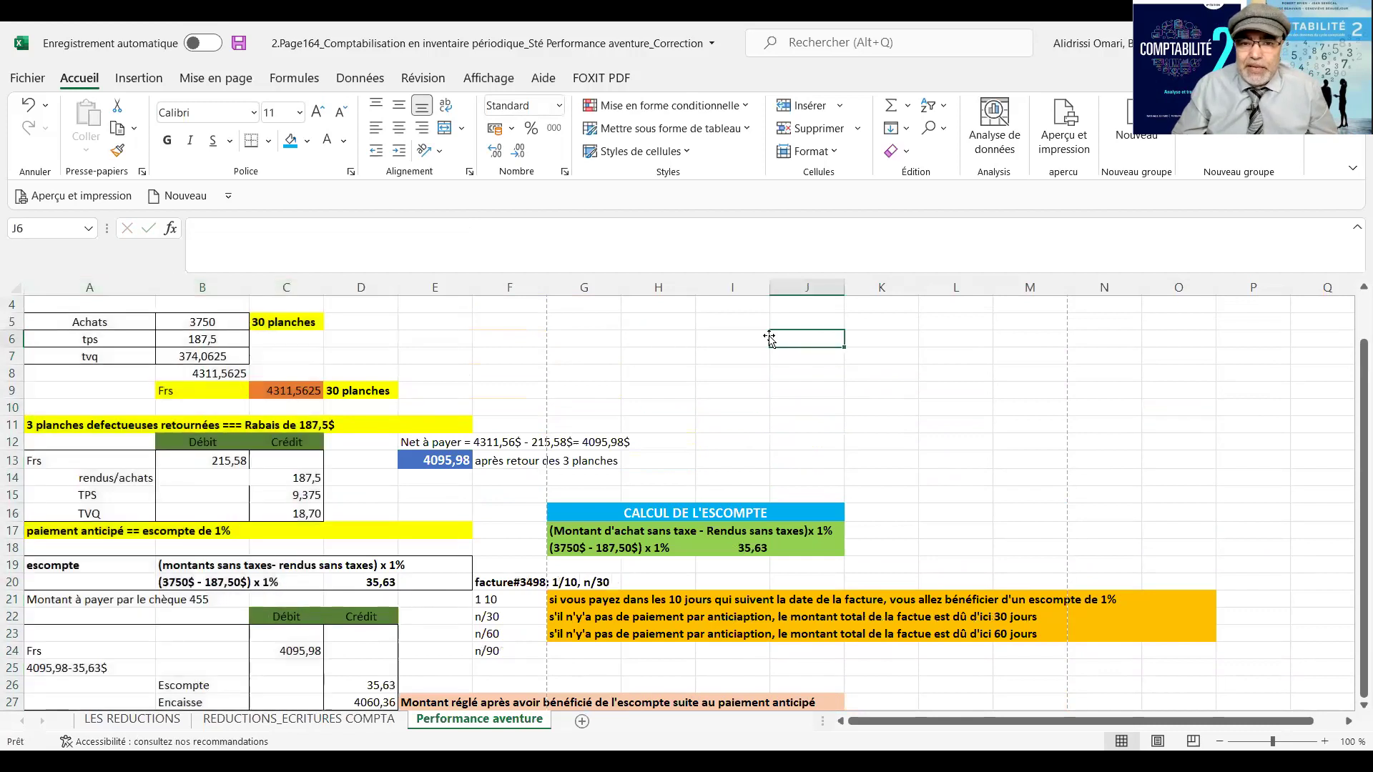
text(Net)
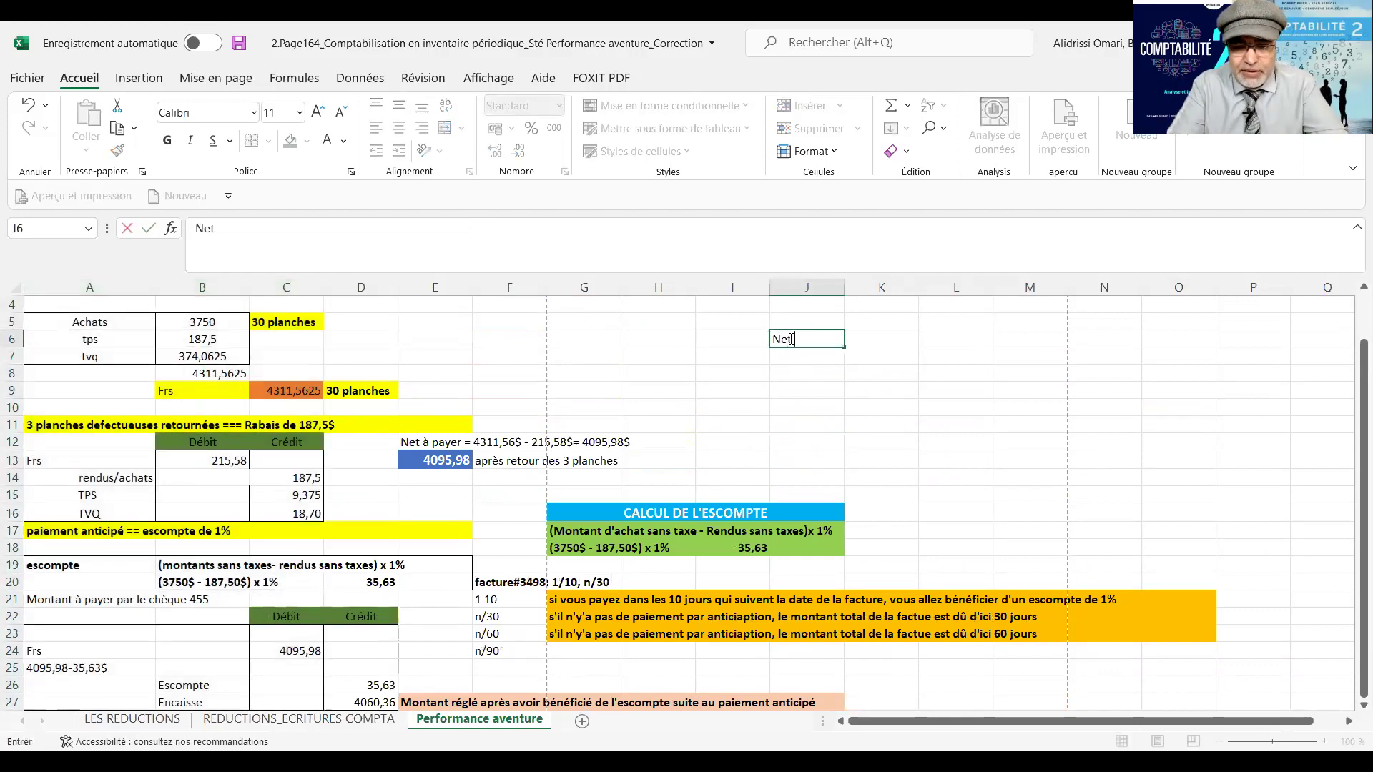
text( à âyer)
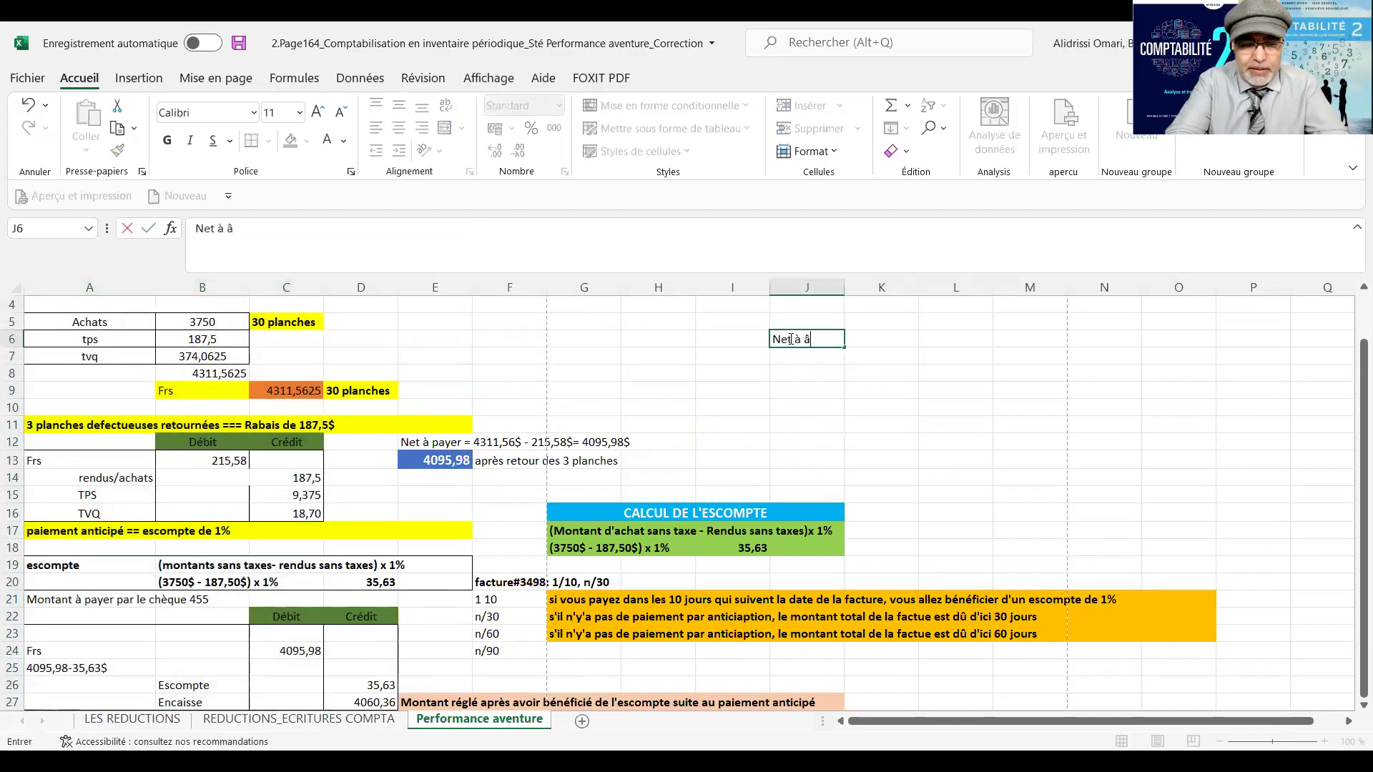
key(BackSpace)
key(BackSpace)
key(BackSpace)
key(BackSpace)
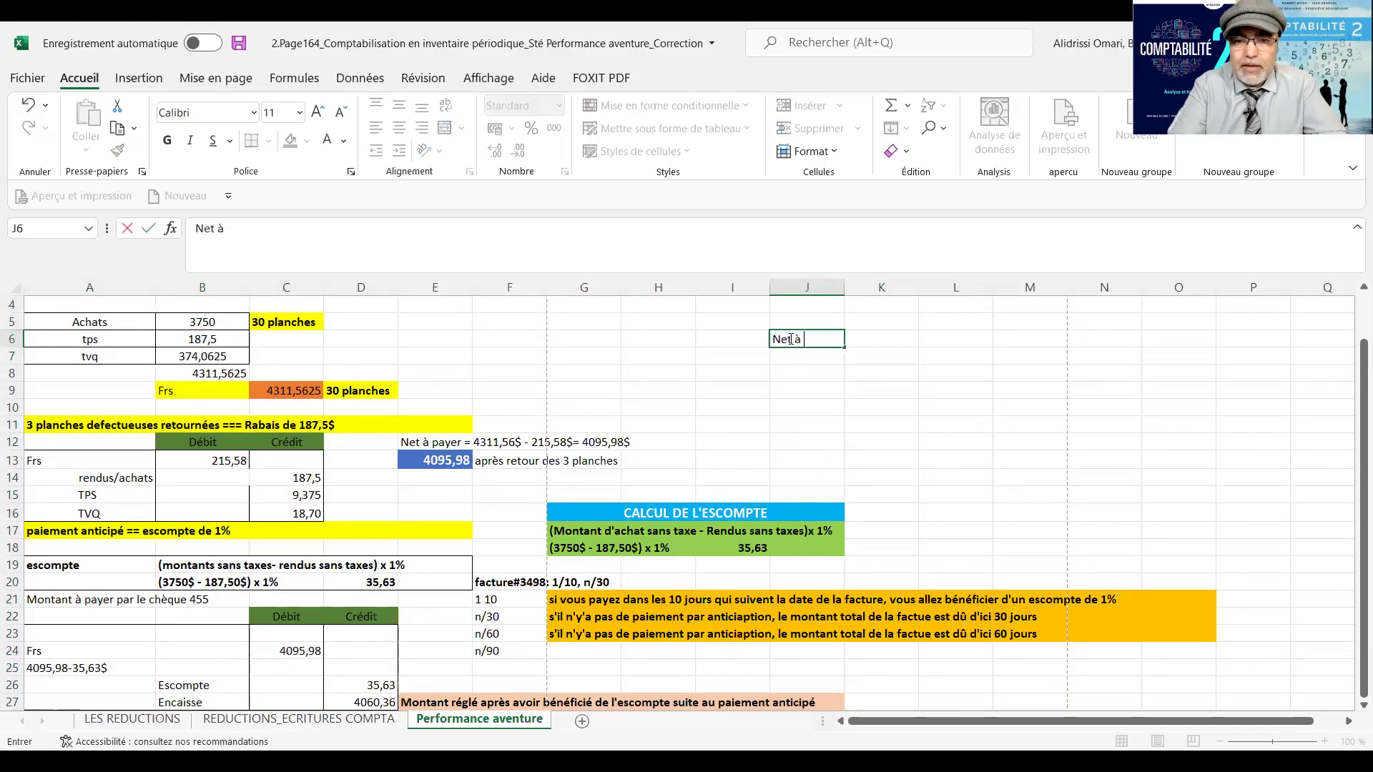
text(payer a)
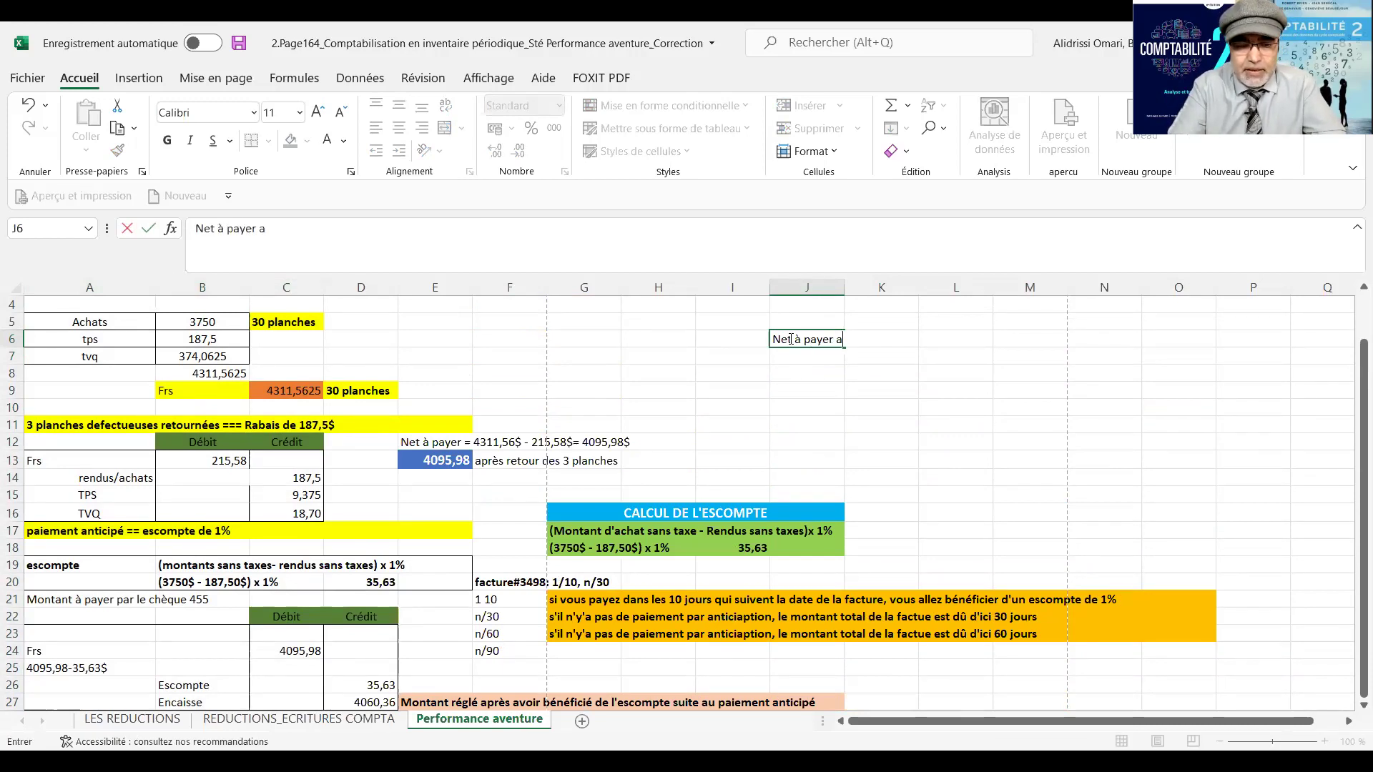
text(près esc)
text(ompte)
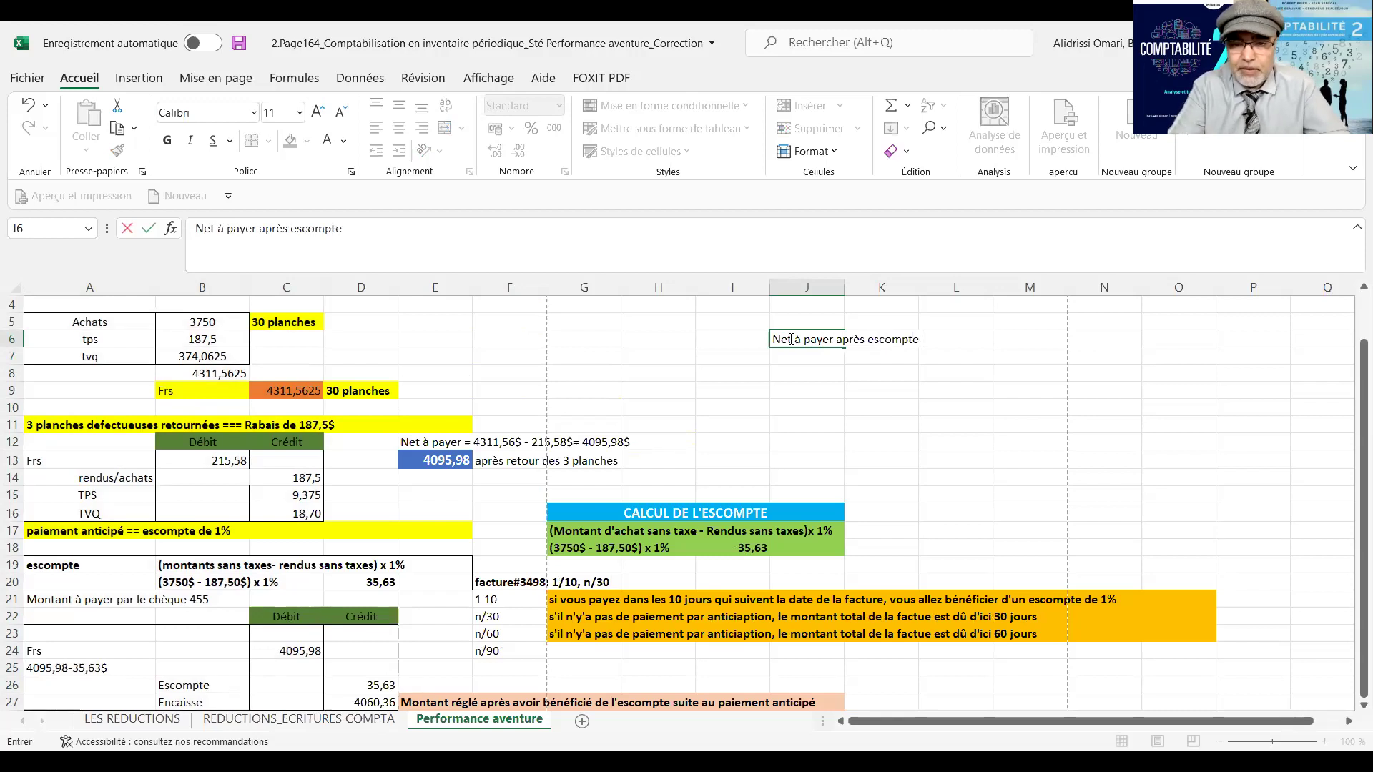
key(Return)
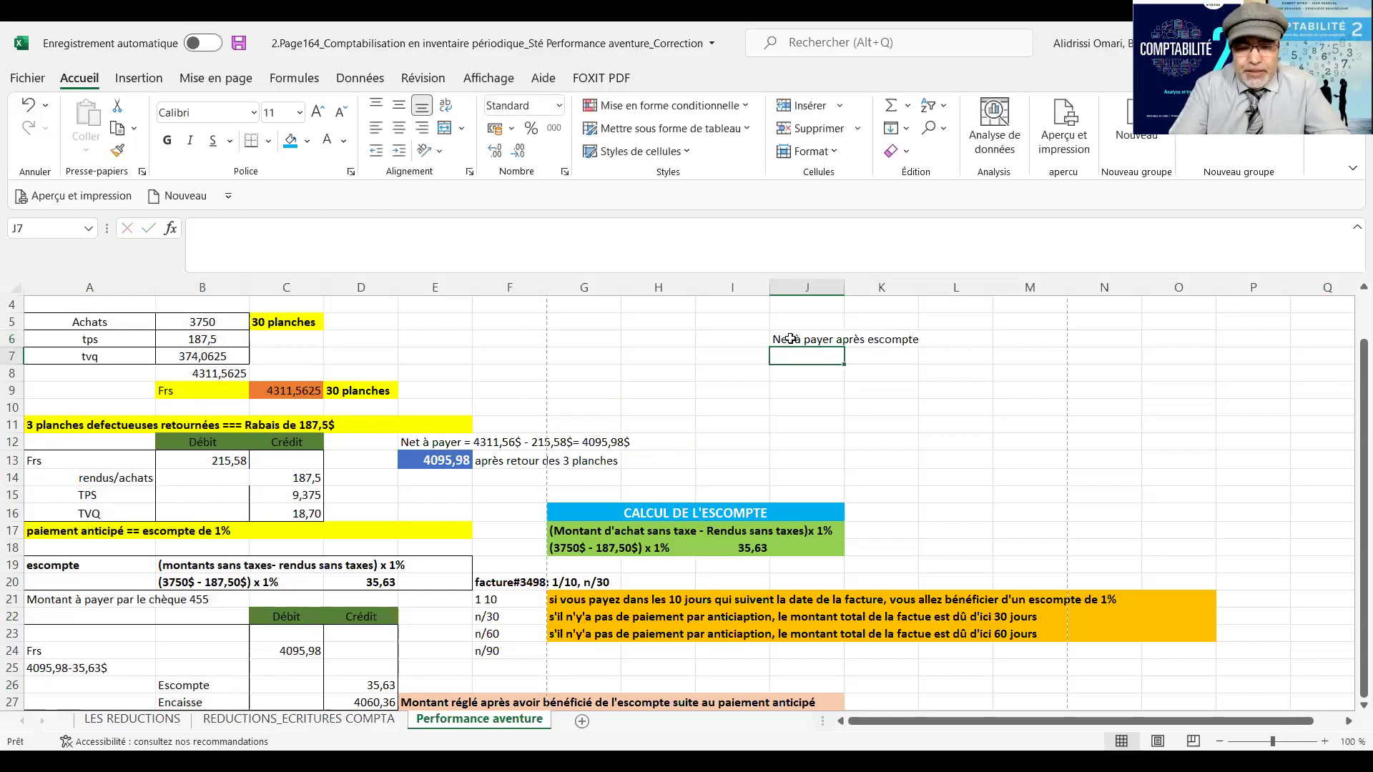
- Enter "Montant net à payer au fournisseurs après rendus - escompte" in cell J7
text(Montant)
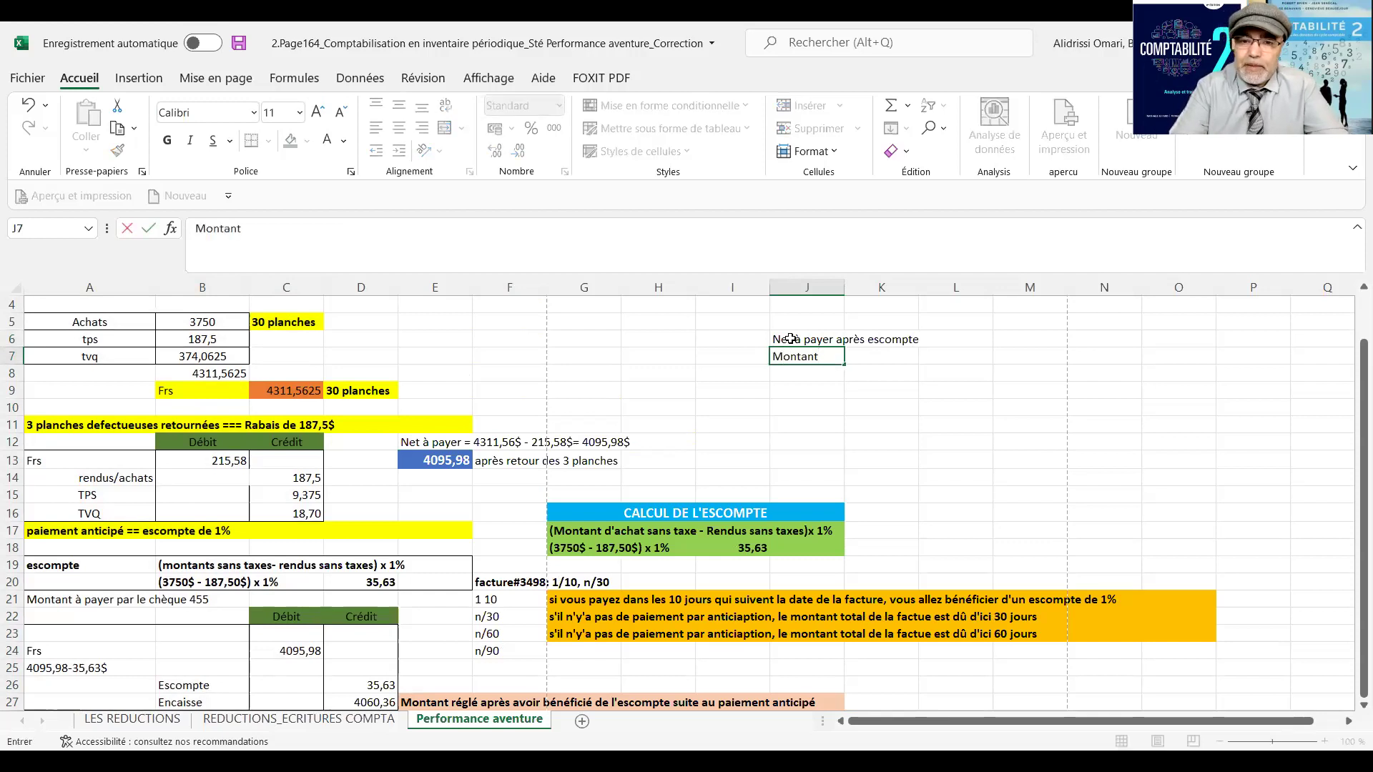
text( net )
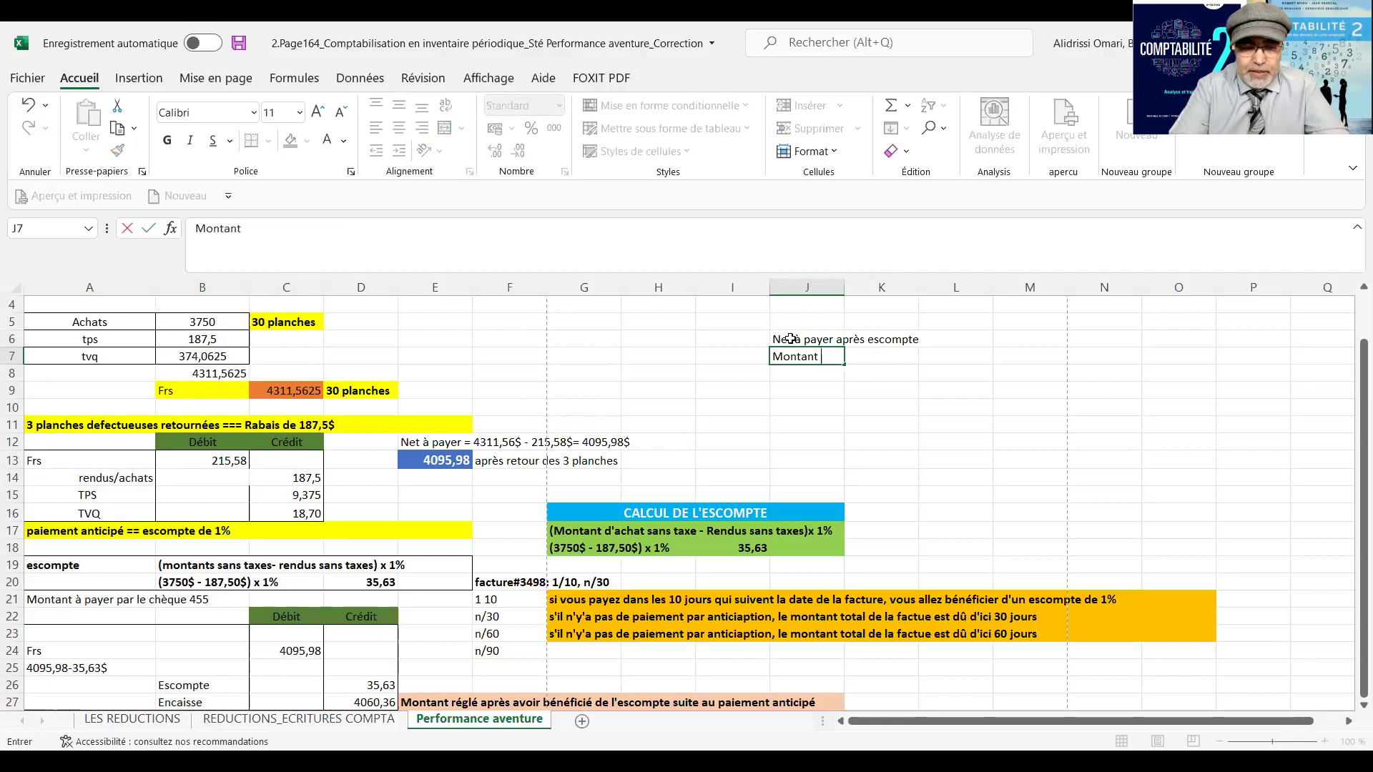
text(às pa)
key(BackSpace)
key(BackSpace)
key(BackSpace)
key(BackSpace)
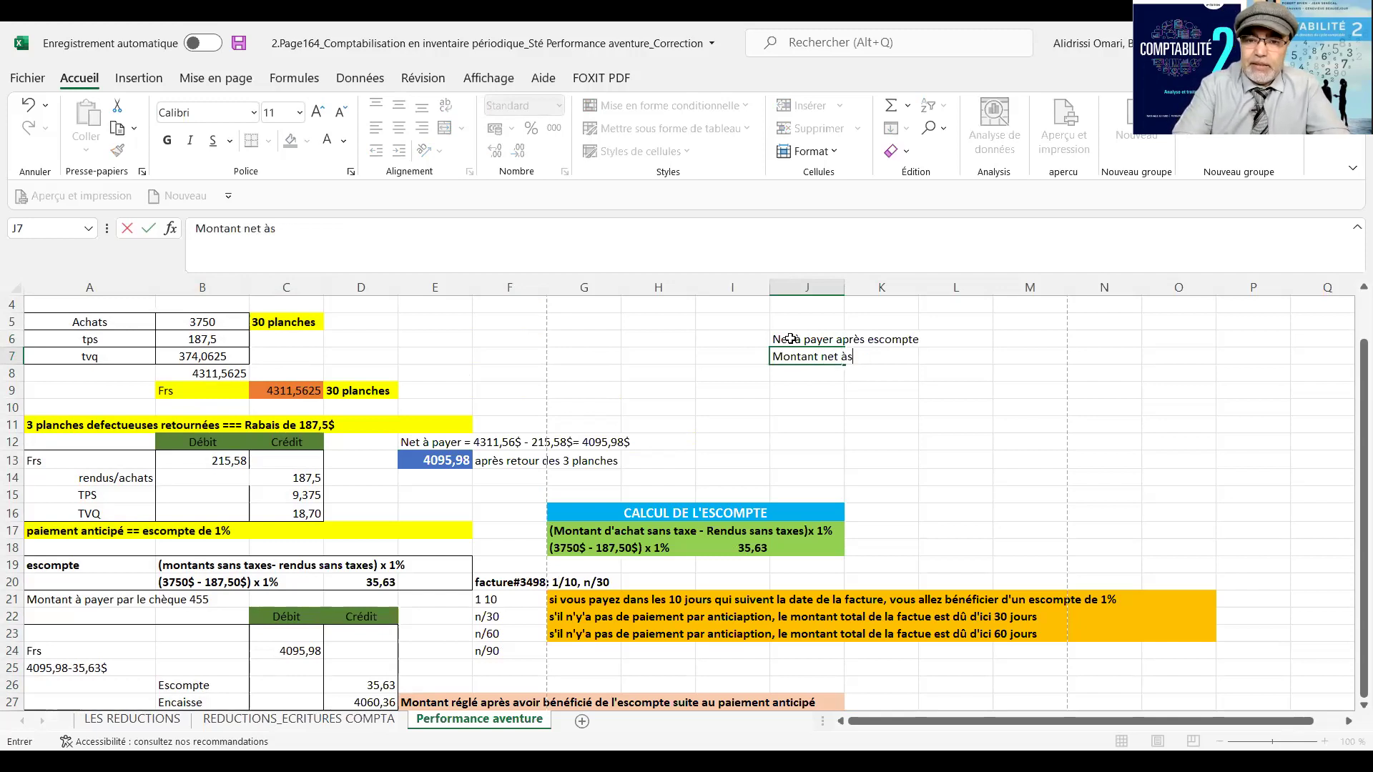
text(payer )
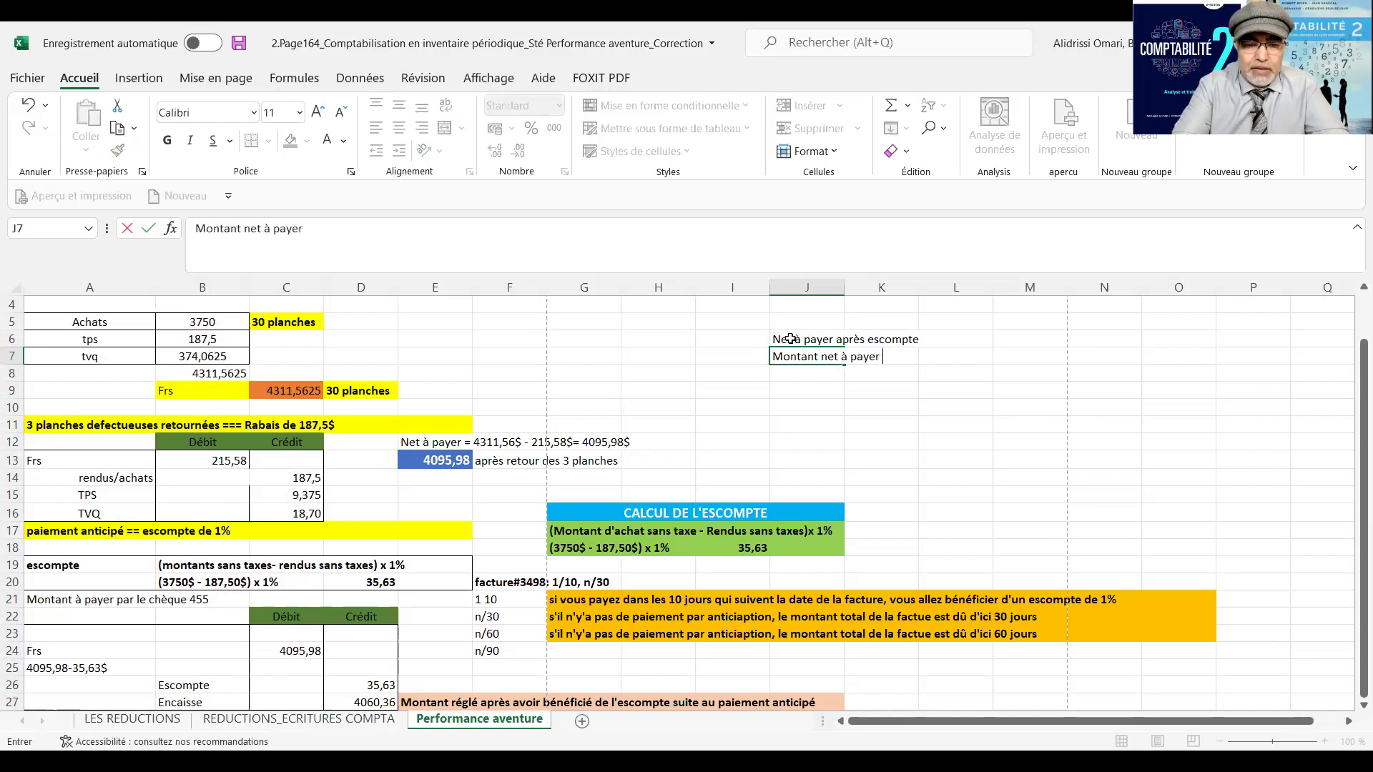
text(au fournisserus)
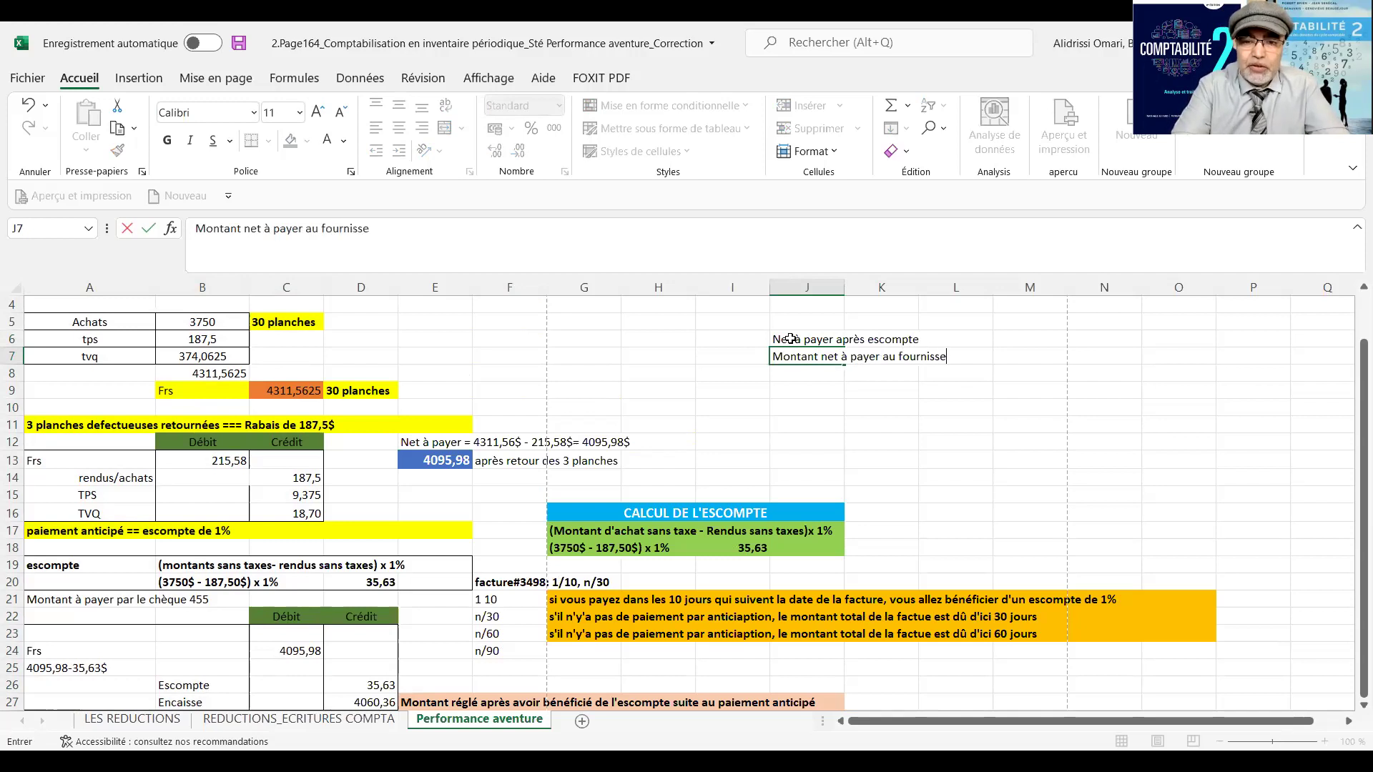
key(BackSpace)
key(BackSpace)
key(BackSpace)
key(BackSpace)
text(urs apr`)
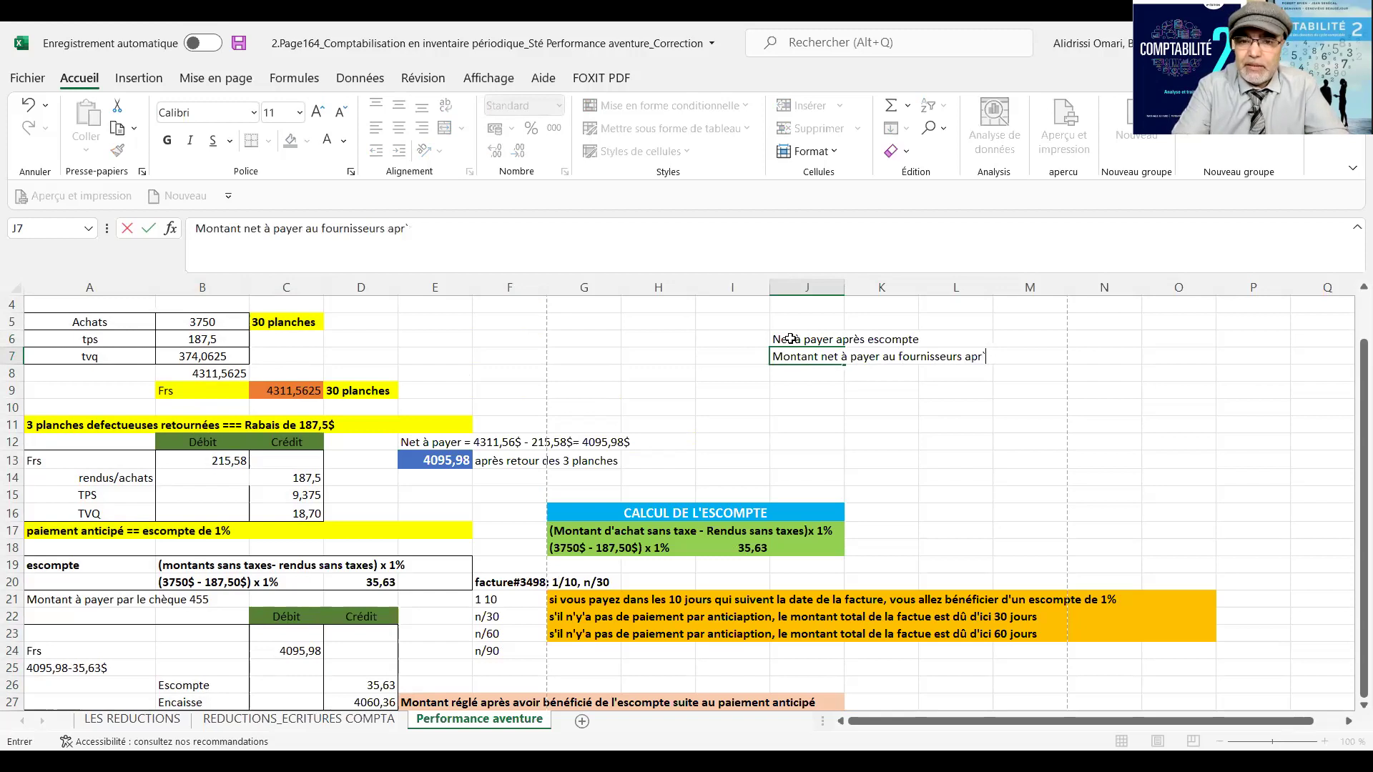
key(BackSpace)
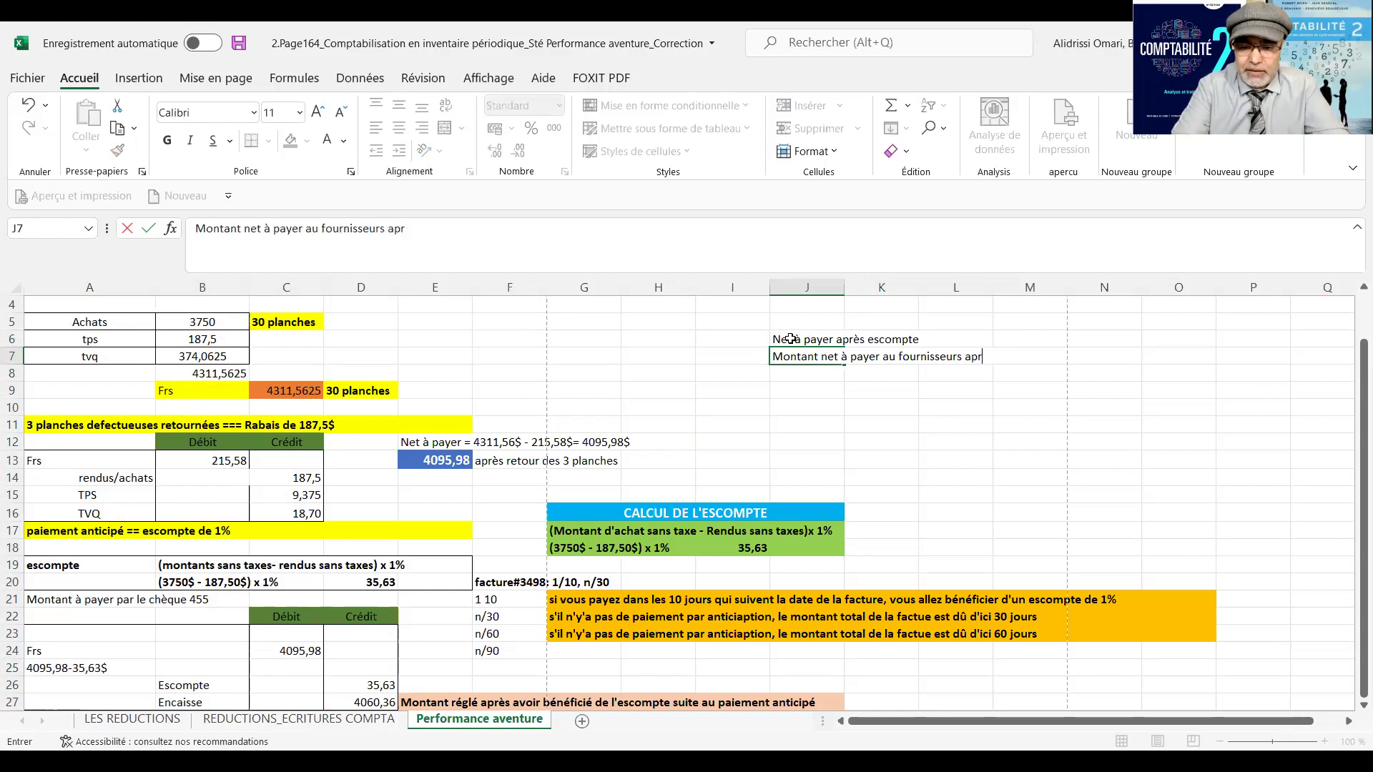
text(ès rendus)
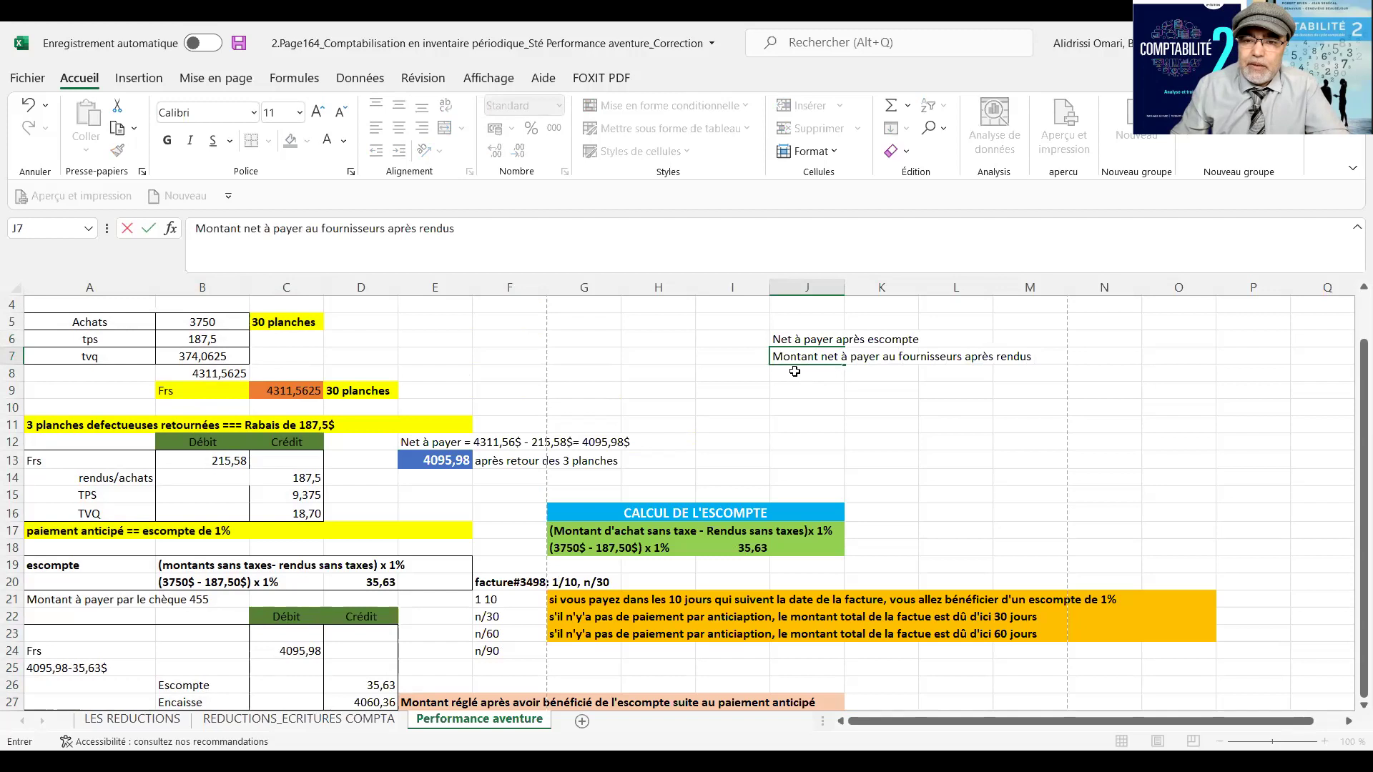
text(-)
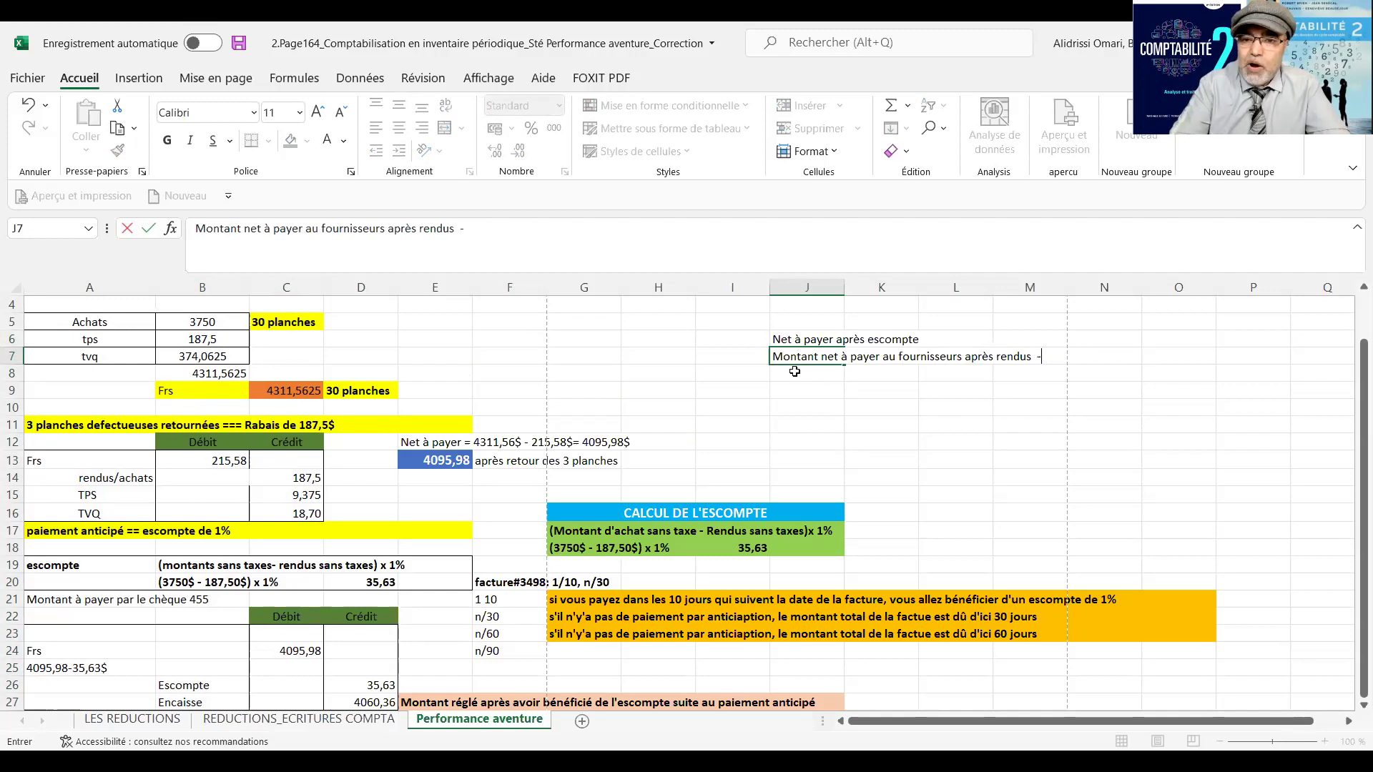
text( escompte)
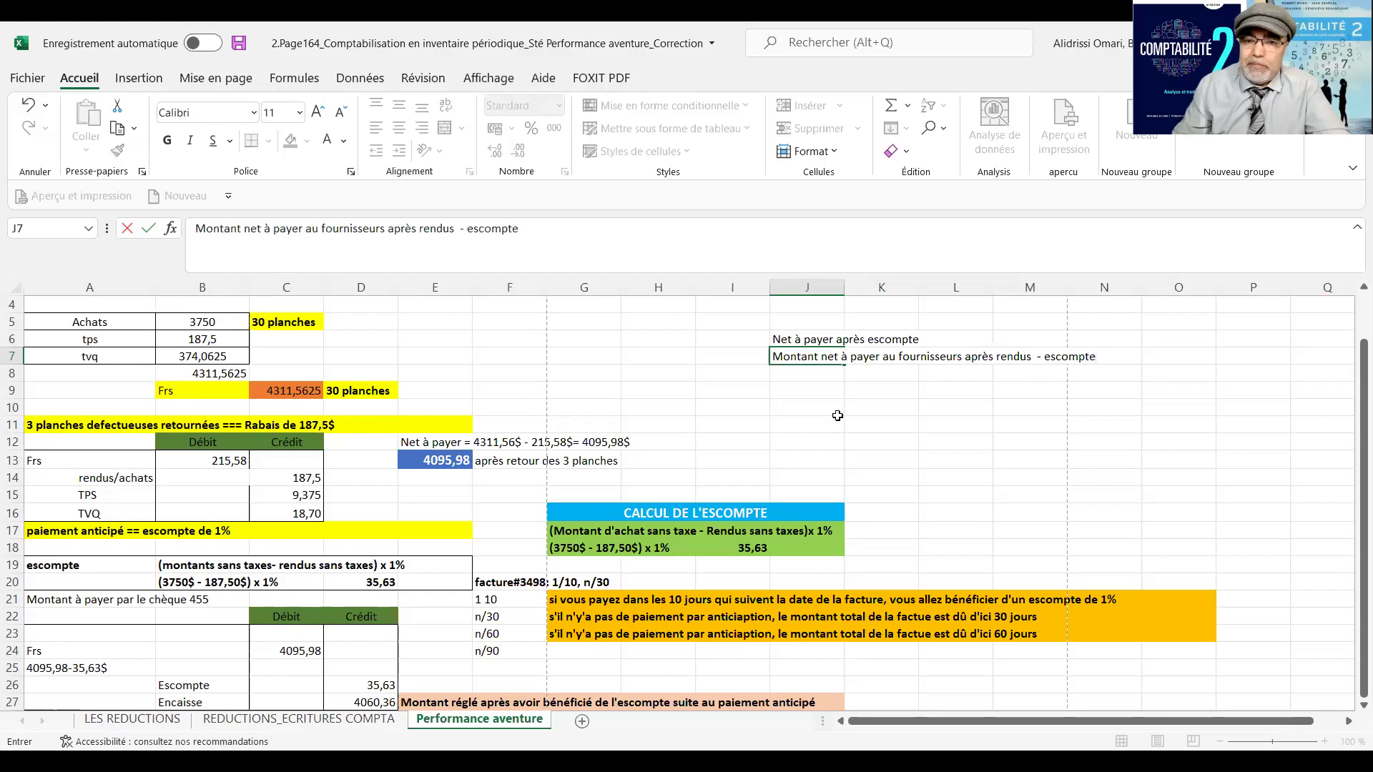
click(881, 424)
- Move the net payable label and its explanation from J6:J7 to I12:I13
click(720, 339)
drag(781, 336, 1060, 357)
key(ctrl+c)
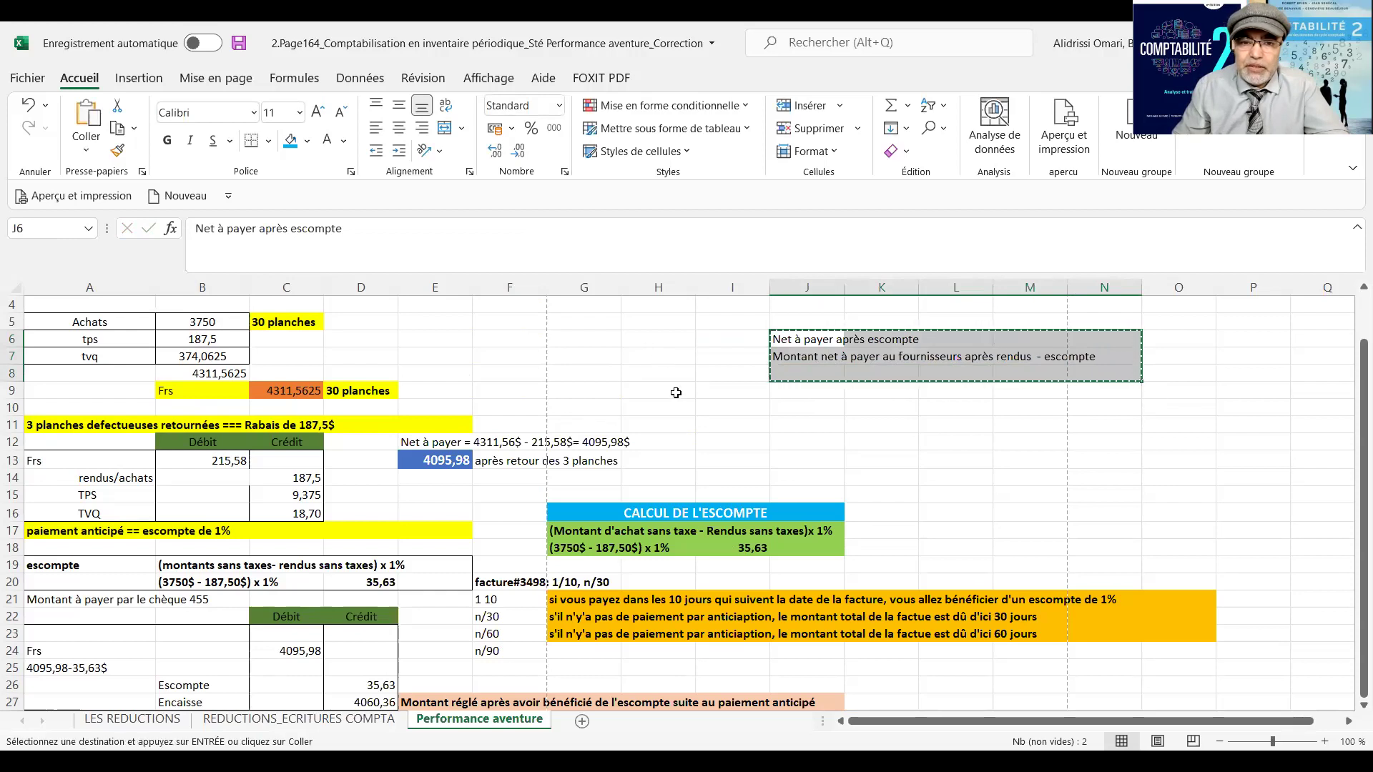
click(718, 443)
key(ctrl+v)
- Make "Net à payer après escompte" bold, merged and centered across I12:M12, with a light orange fill
drag(727, 444, 1014, 446)
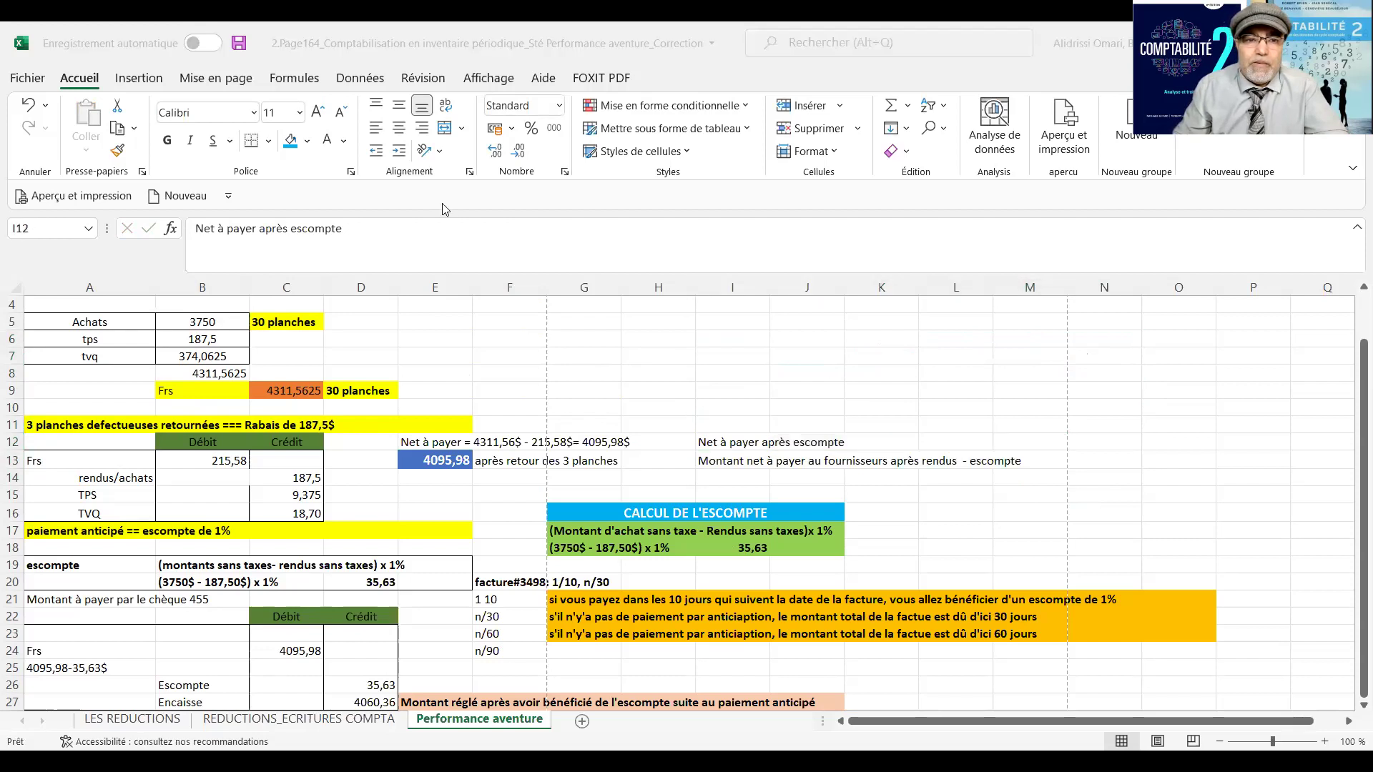
key(ctrl+g)
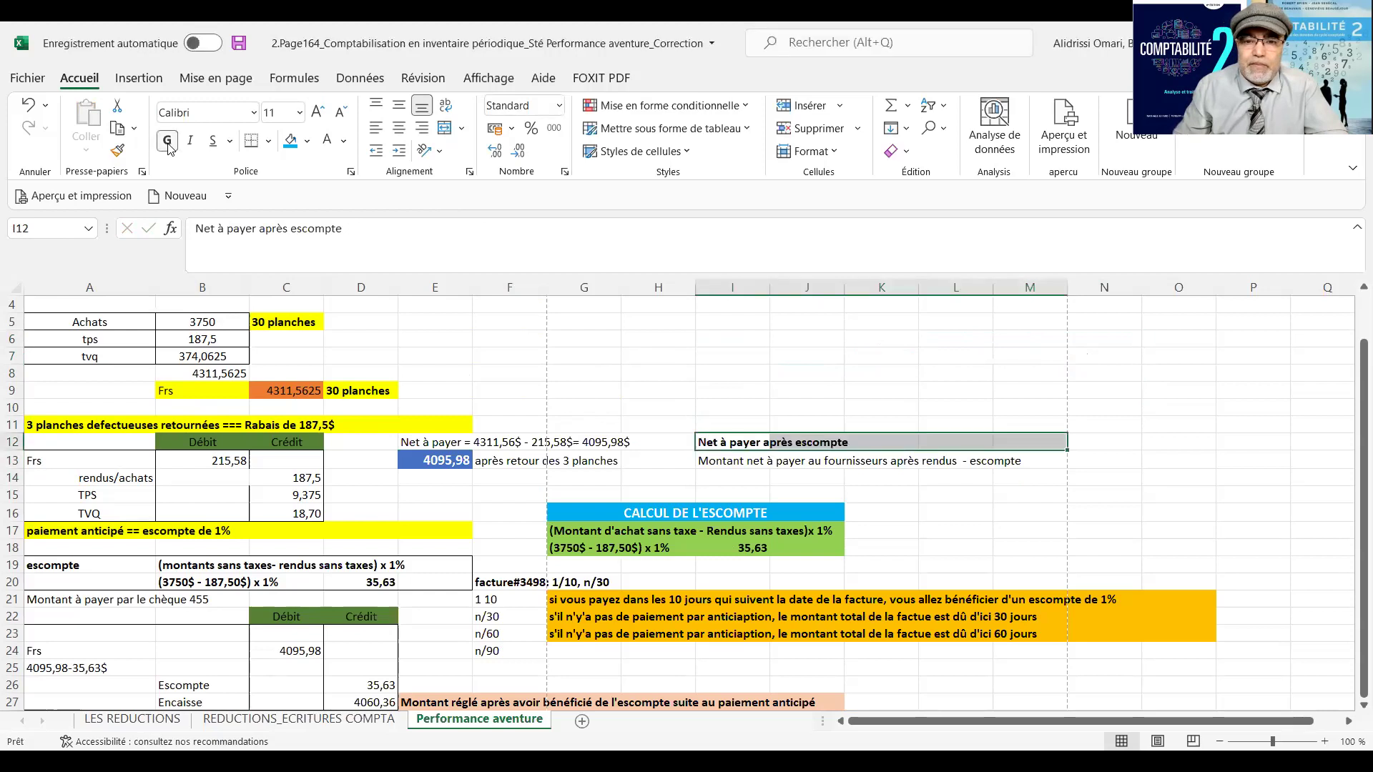
click(444, 128)
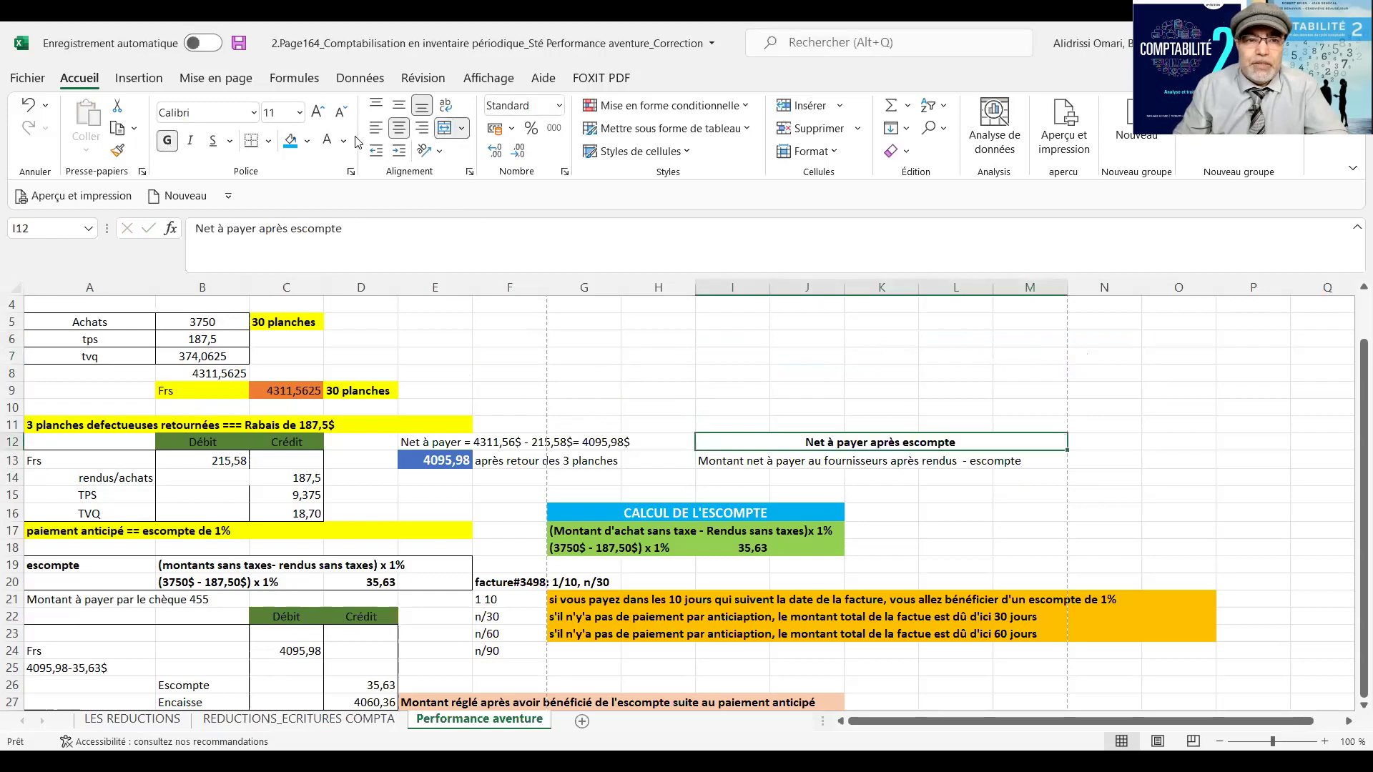
click(310, 140)
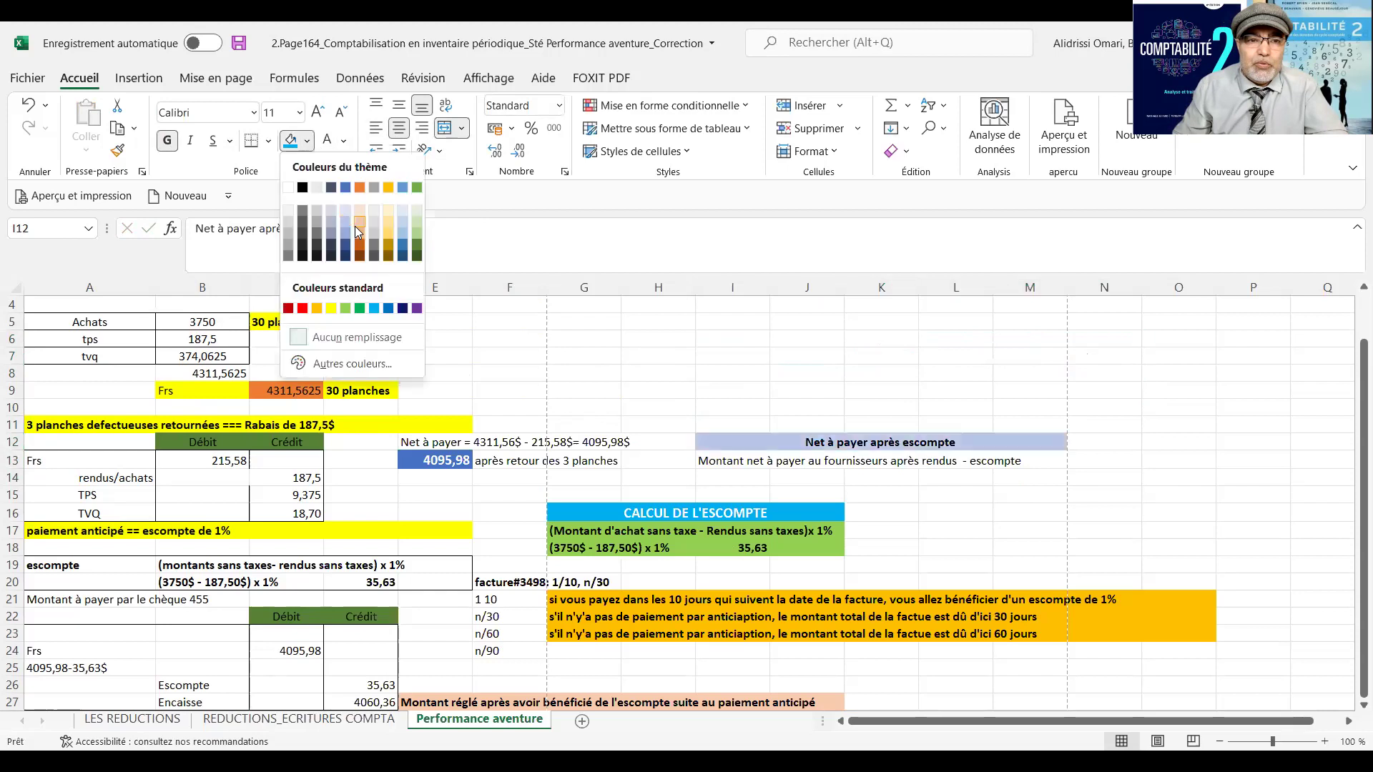
click(358, 226)
click(708, 464)
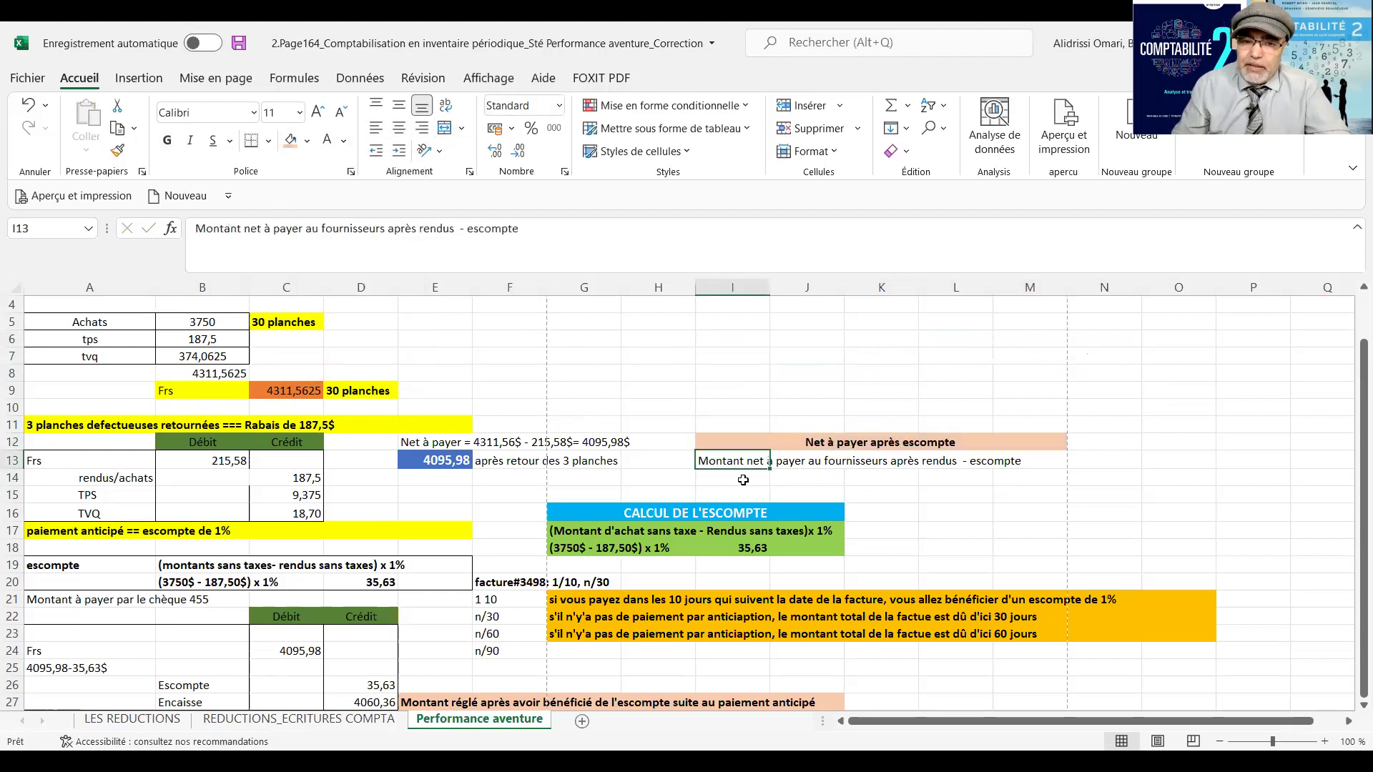
click(720, 478)
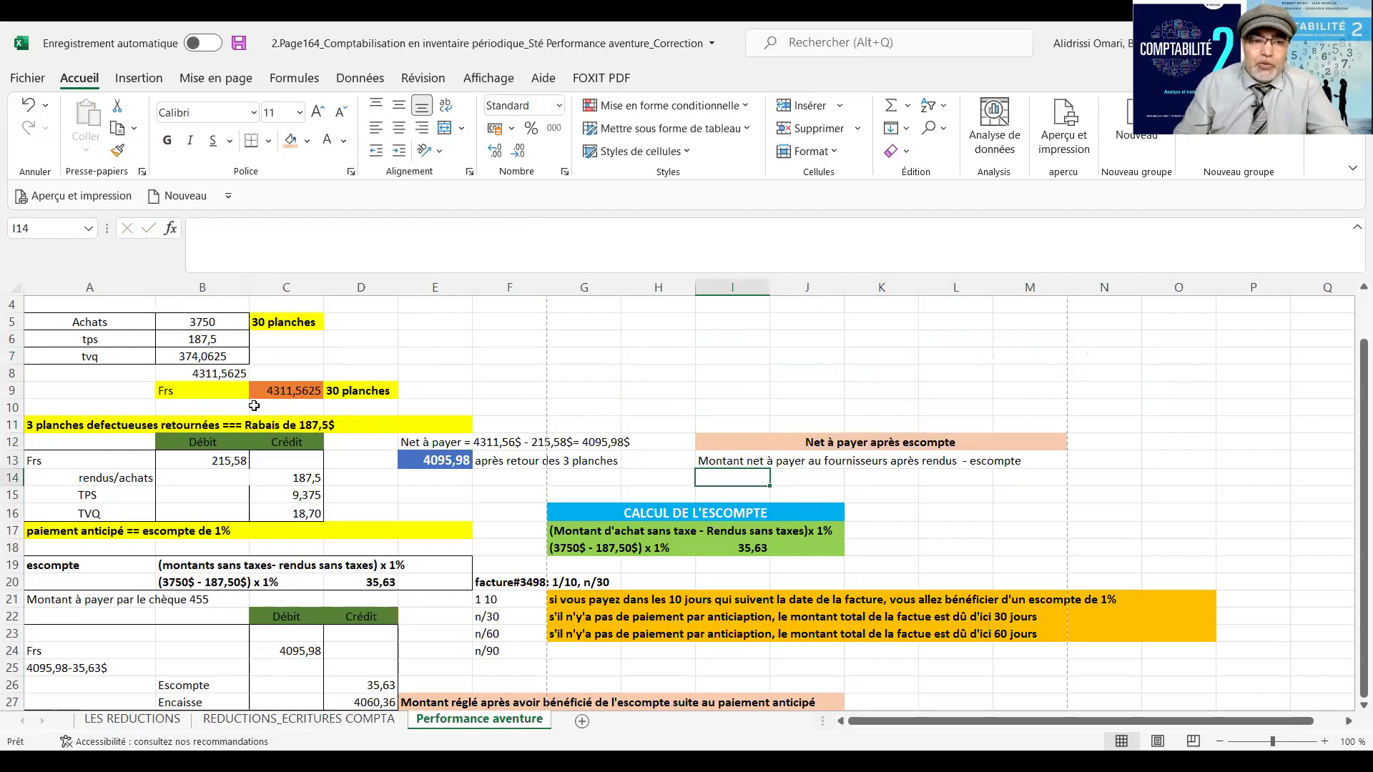
click(200, 372)
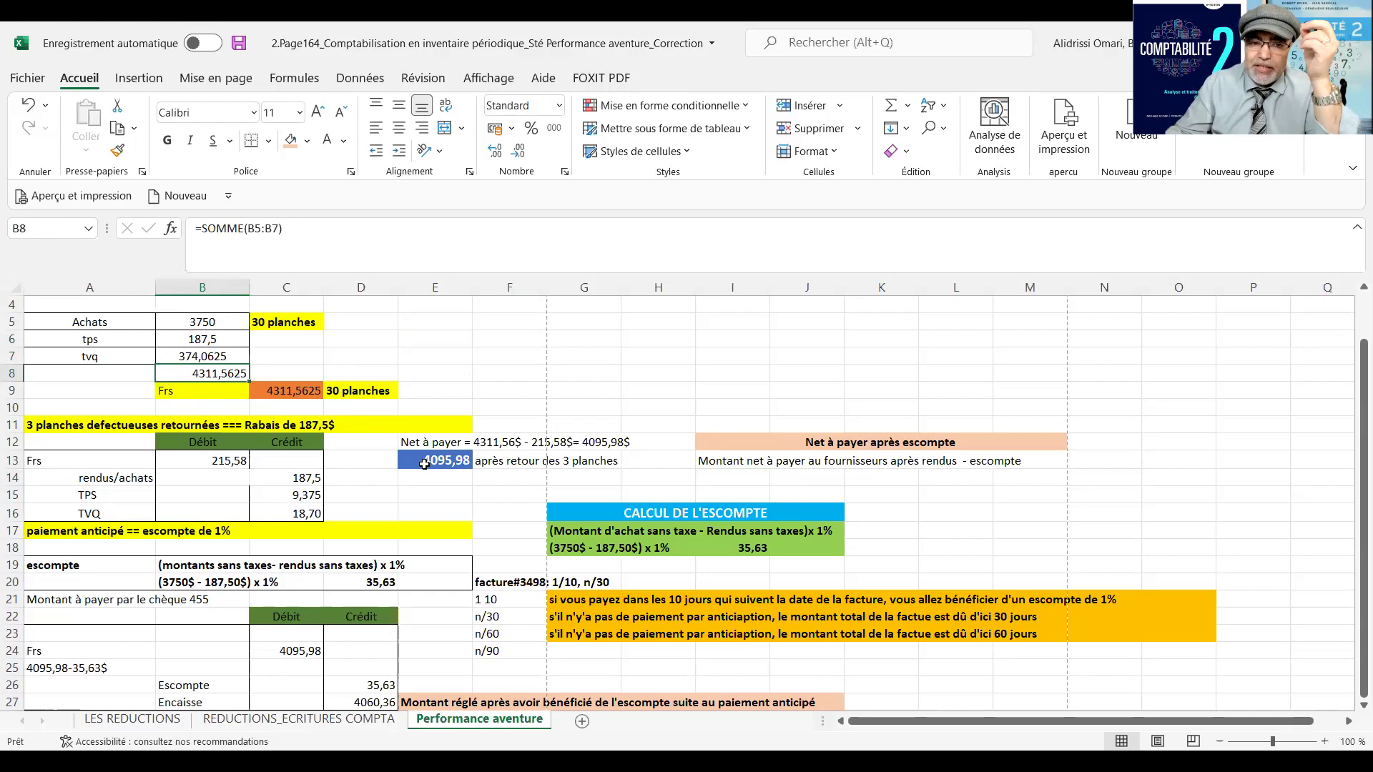
scroll(424, 463, up, 1)
scroll(643, 468, down, 1)
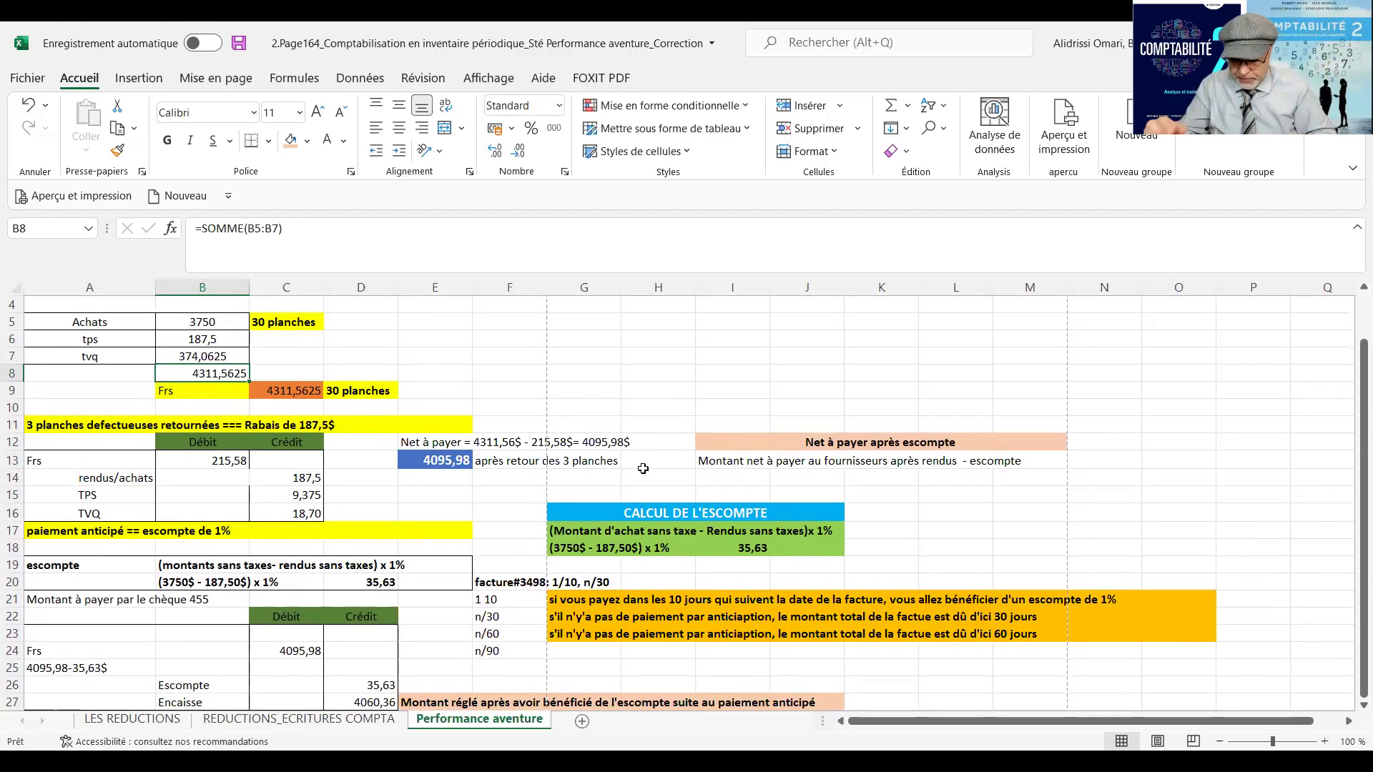
- Write the calculation text "4095,98$ - 35,63$ =" in cell I14 under the net payable explanation
click(718, 479)
text(4095)
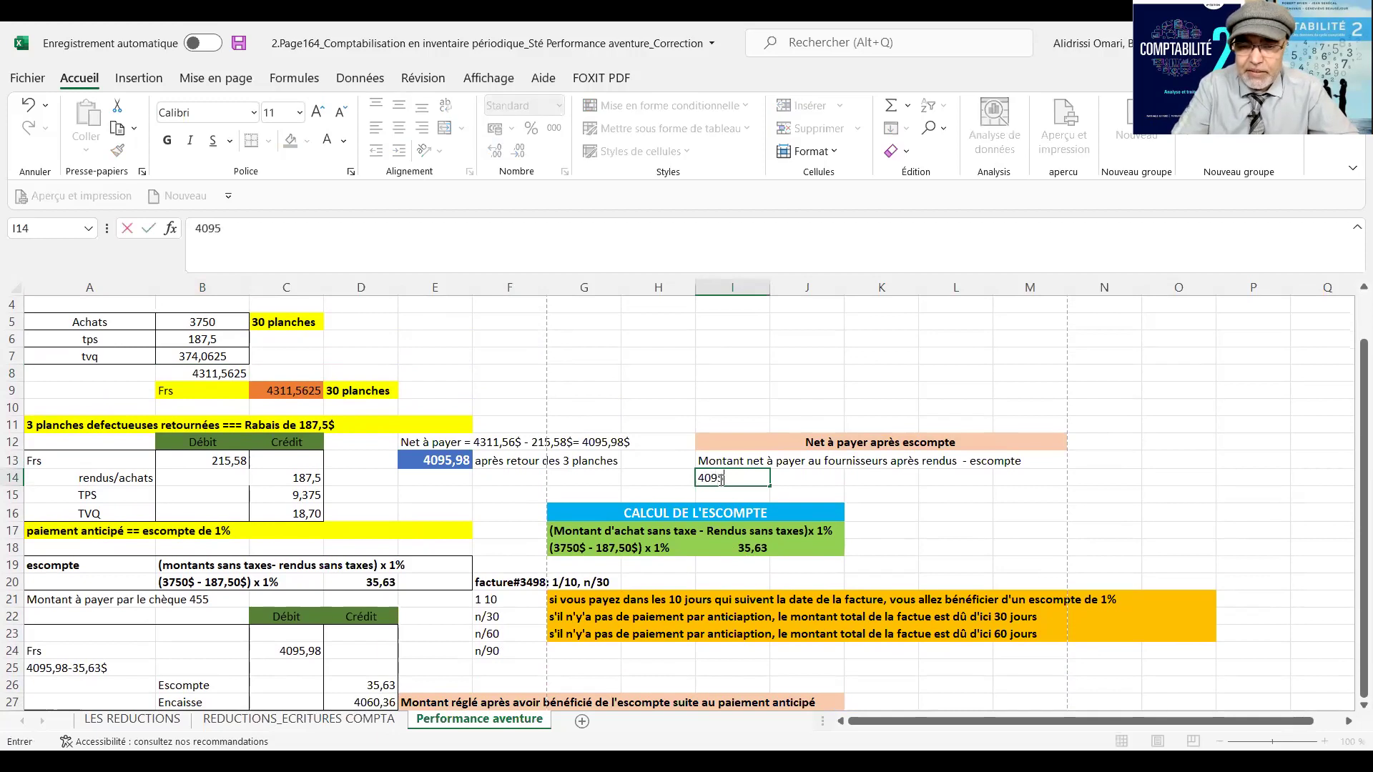
text(,98$)
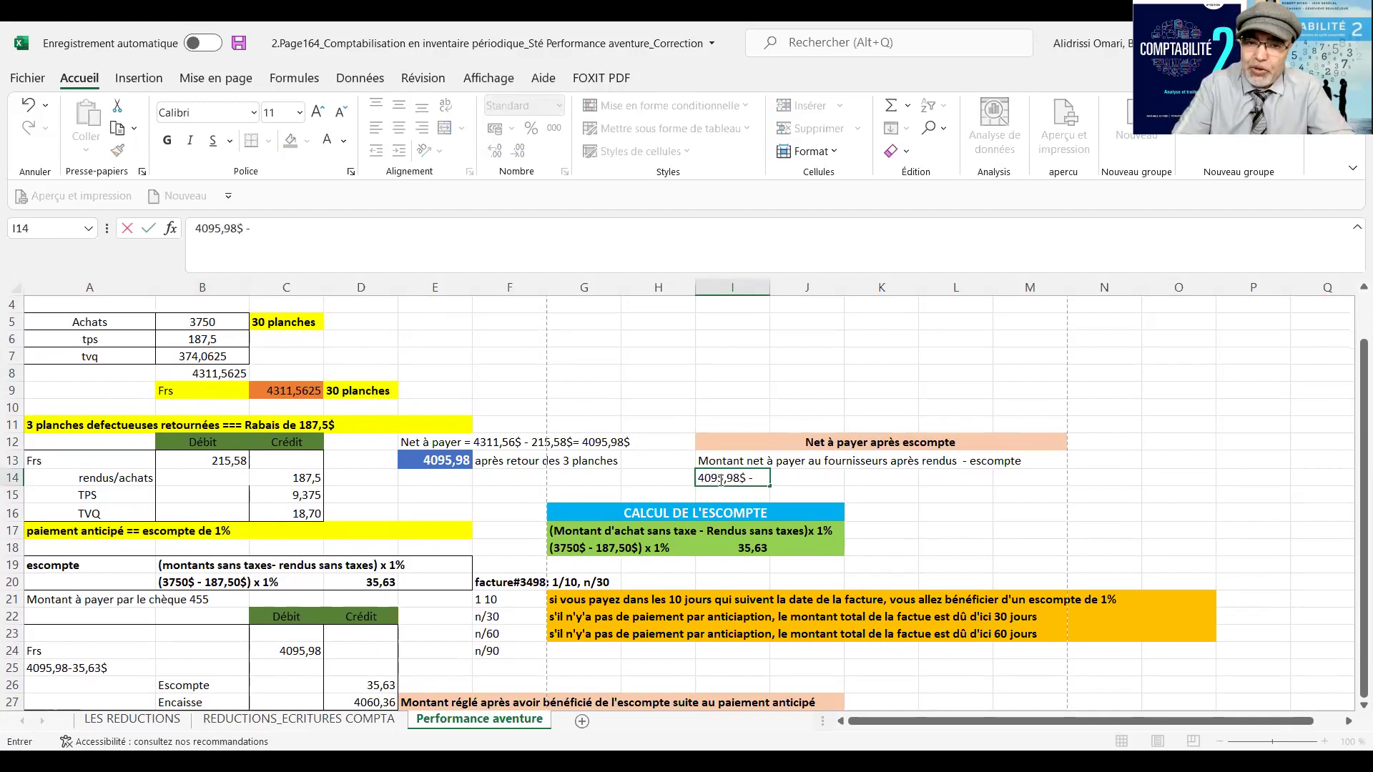
text( - 35,63)
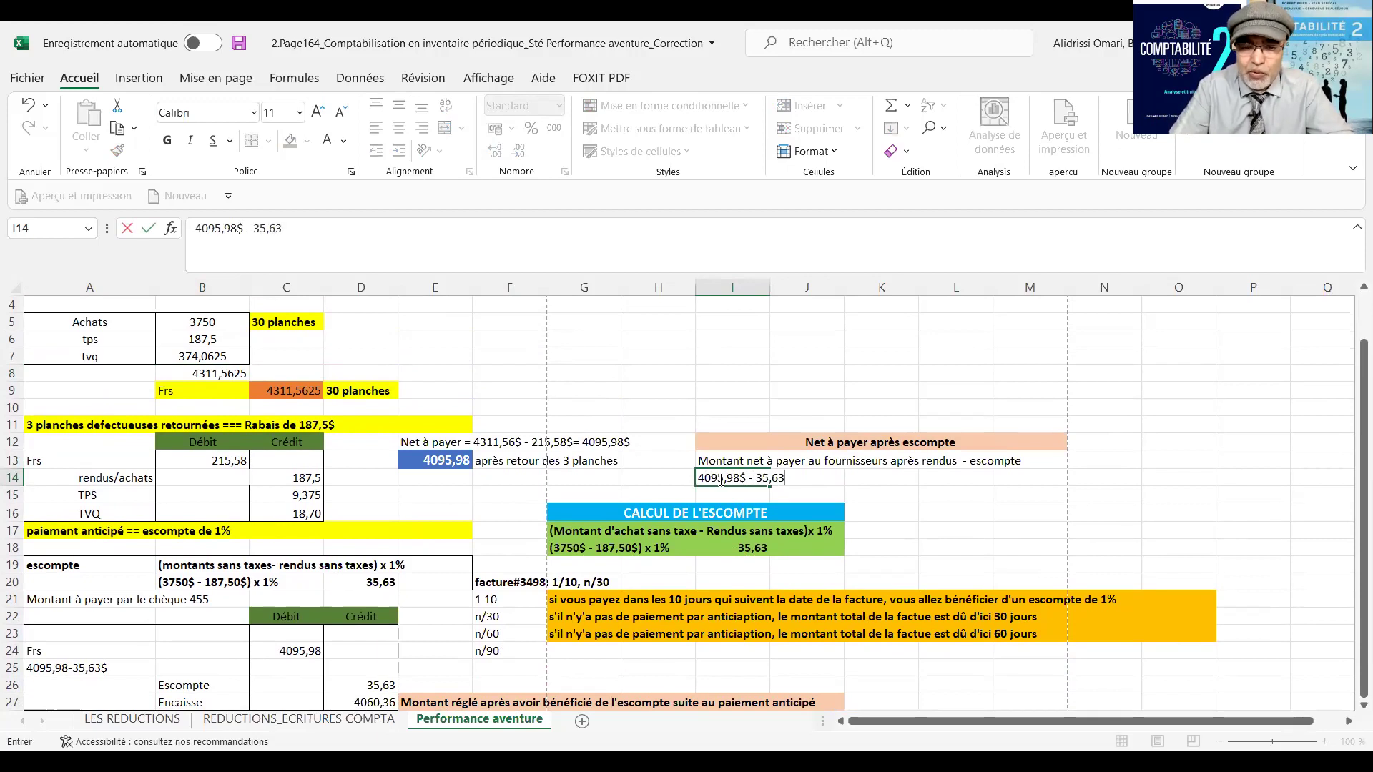
text($)
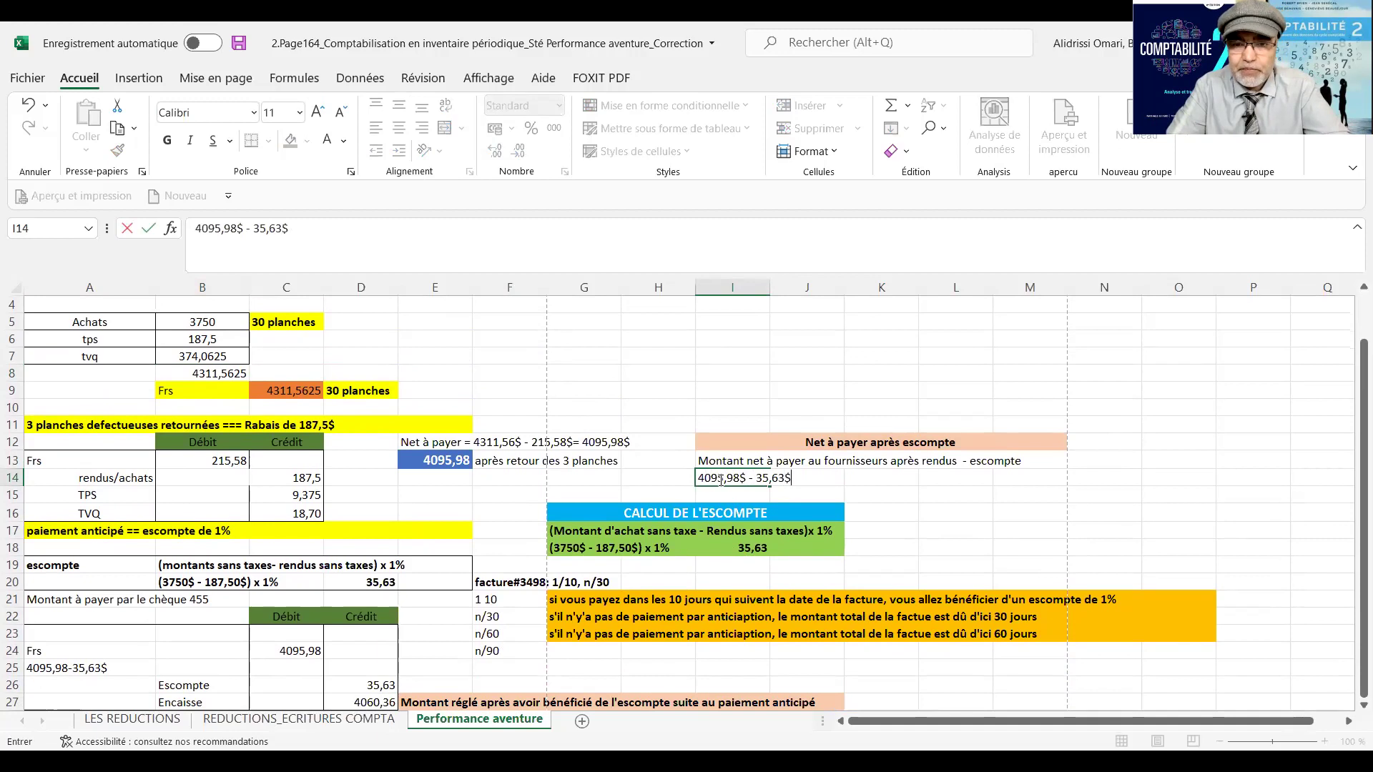
text(    =)
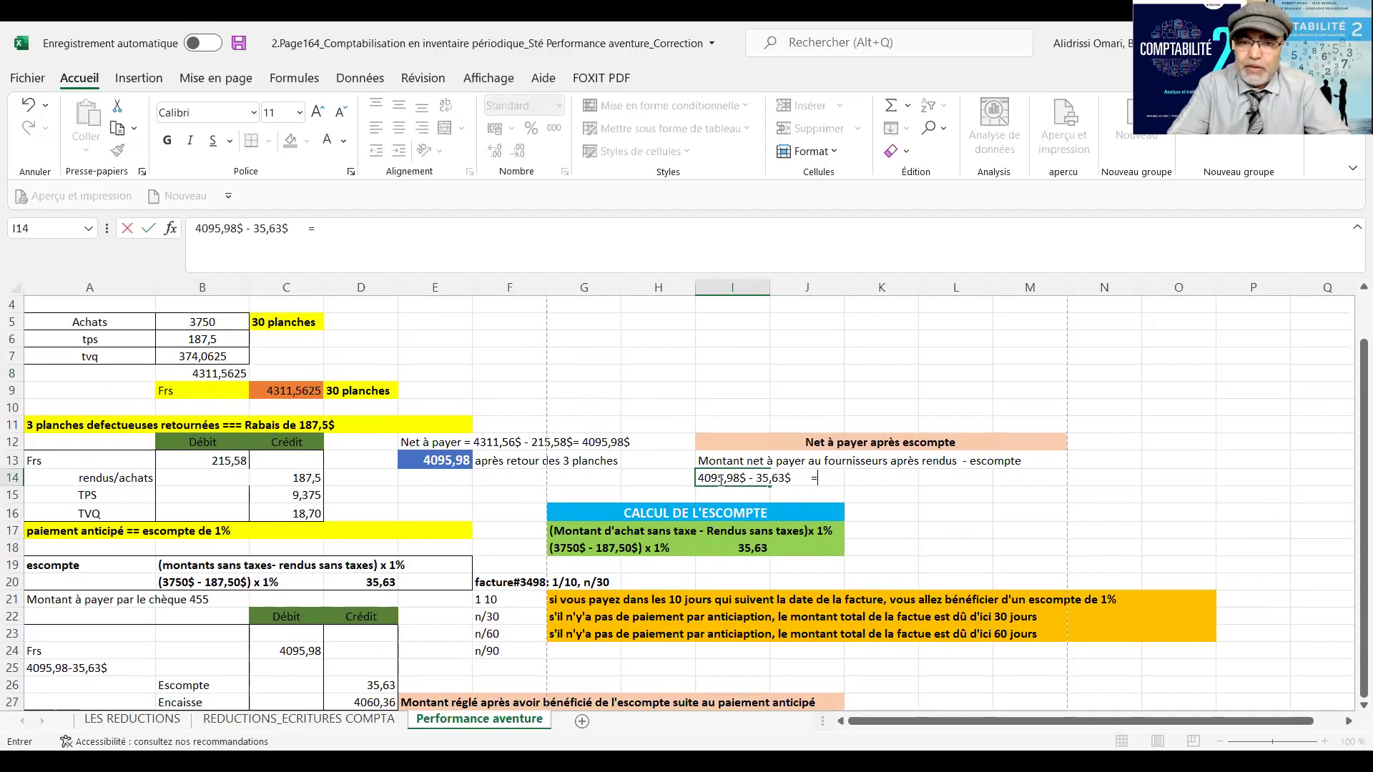
- Calculate the net payable after discount in cell K14 with the formula =E13-I18
click(884, 474)
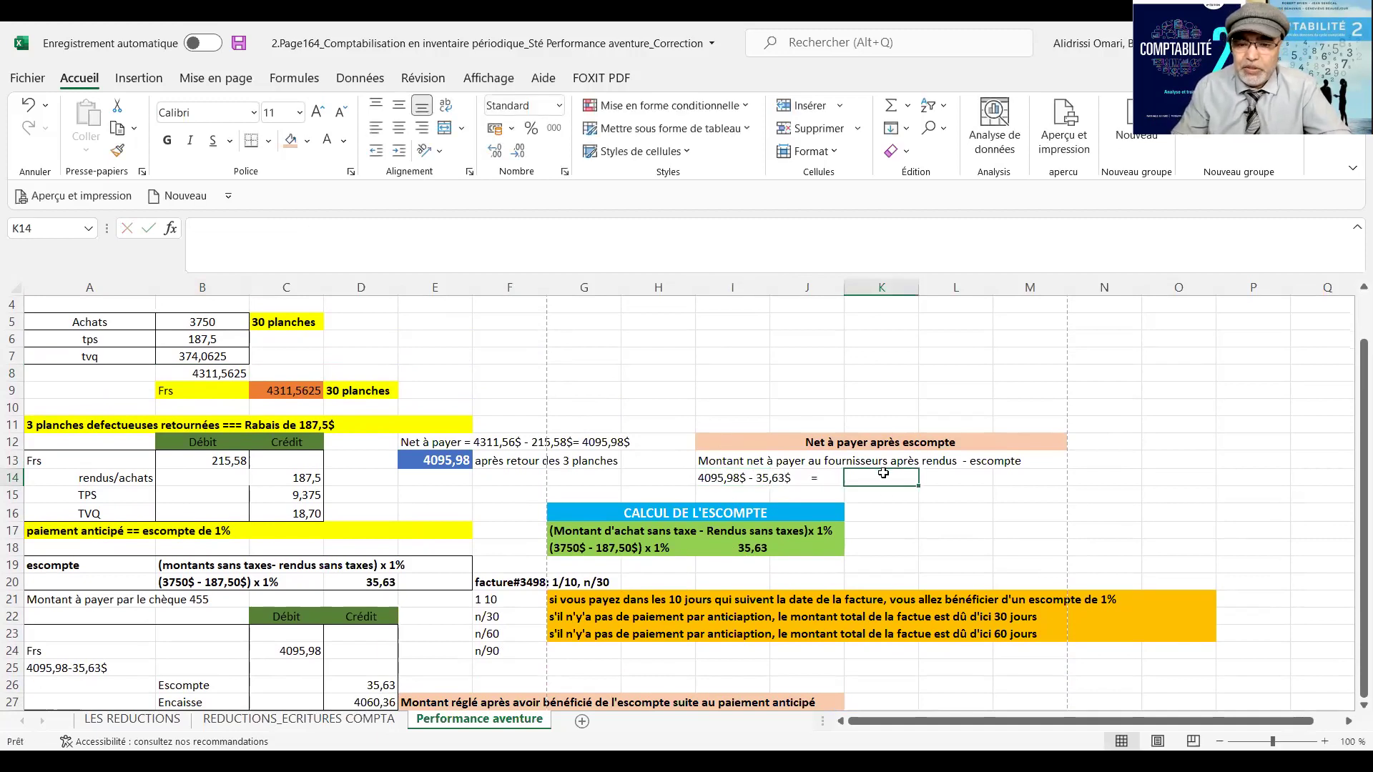
text(=)
click(422, 458)
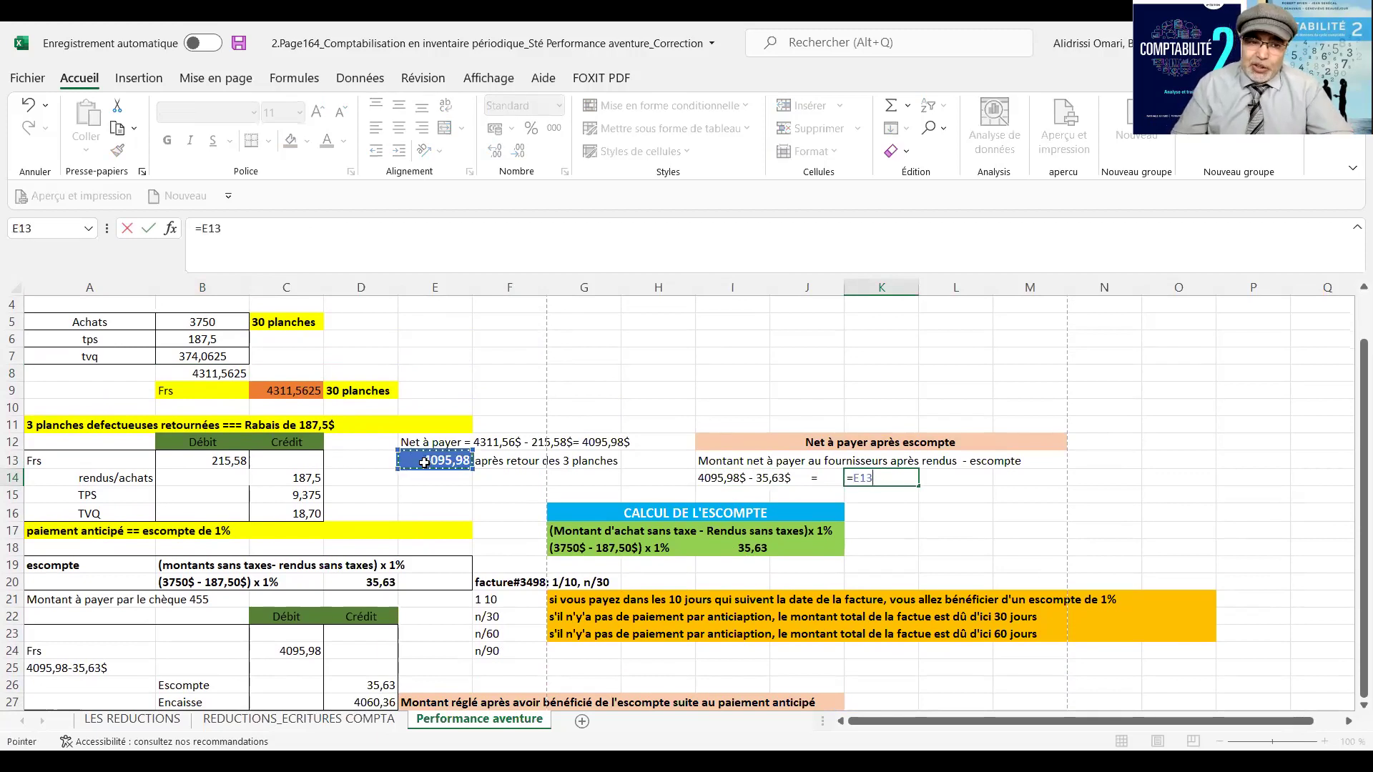
text(-)
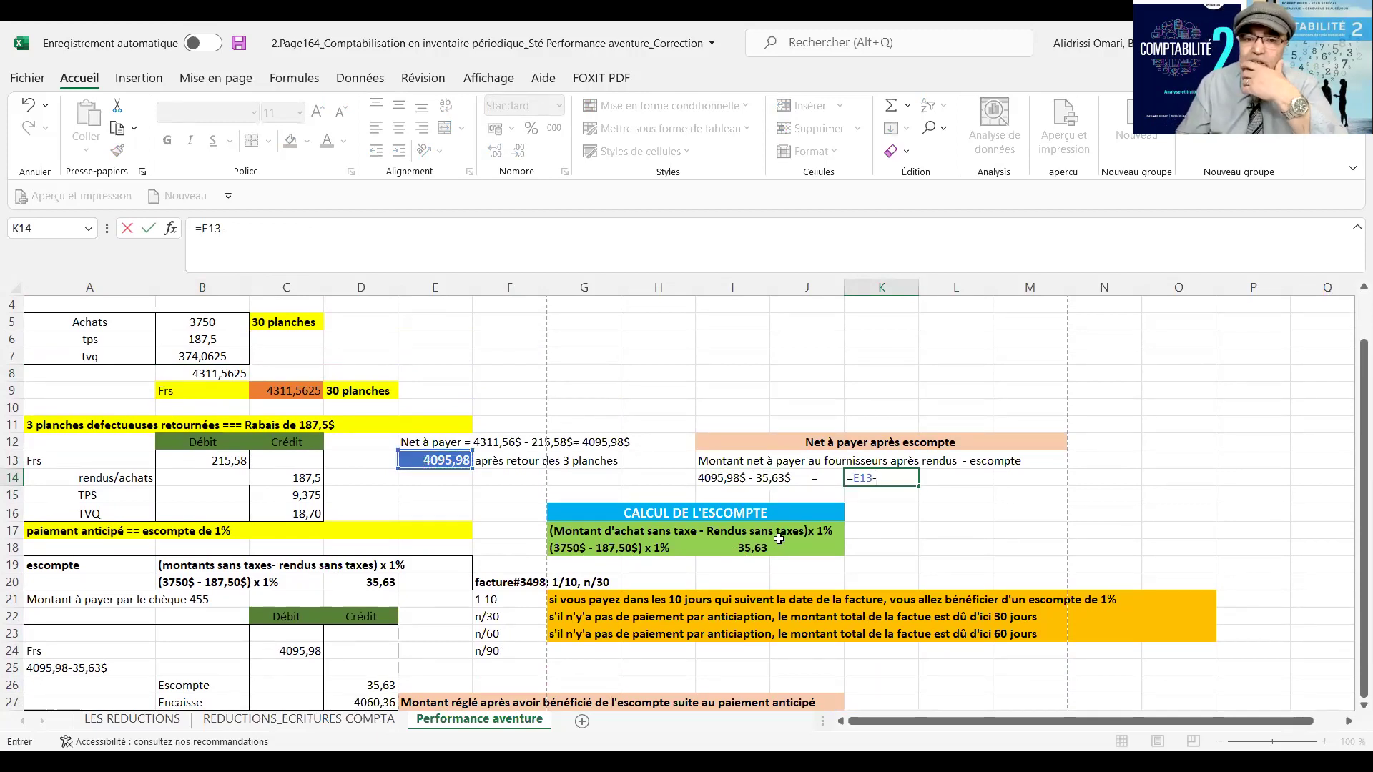
click(759, 549)
key(Return)
- Format the net payable amount in K14 with a light orange fill, bold text and font size 12
click(856, 476)
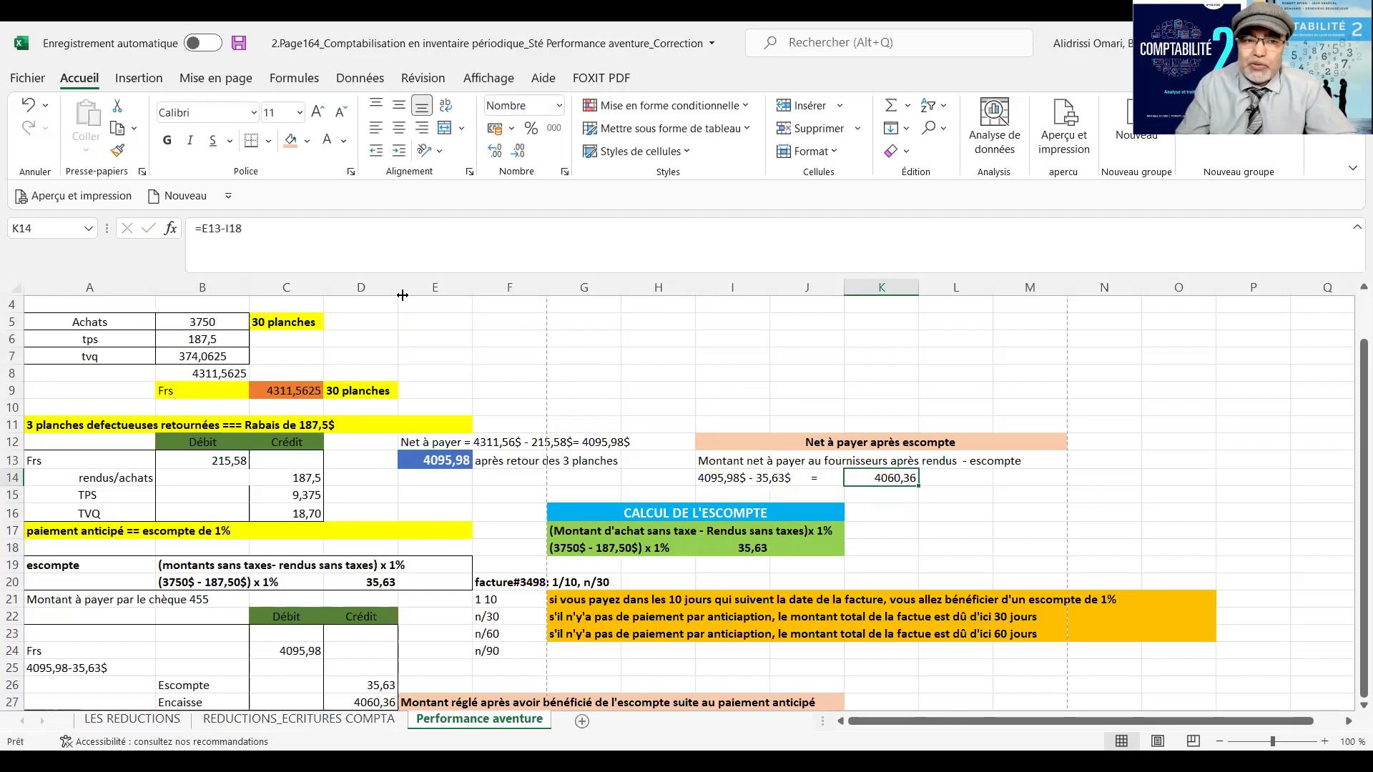
click(290, 140)
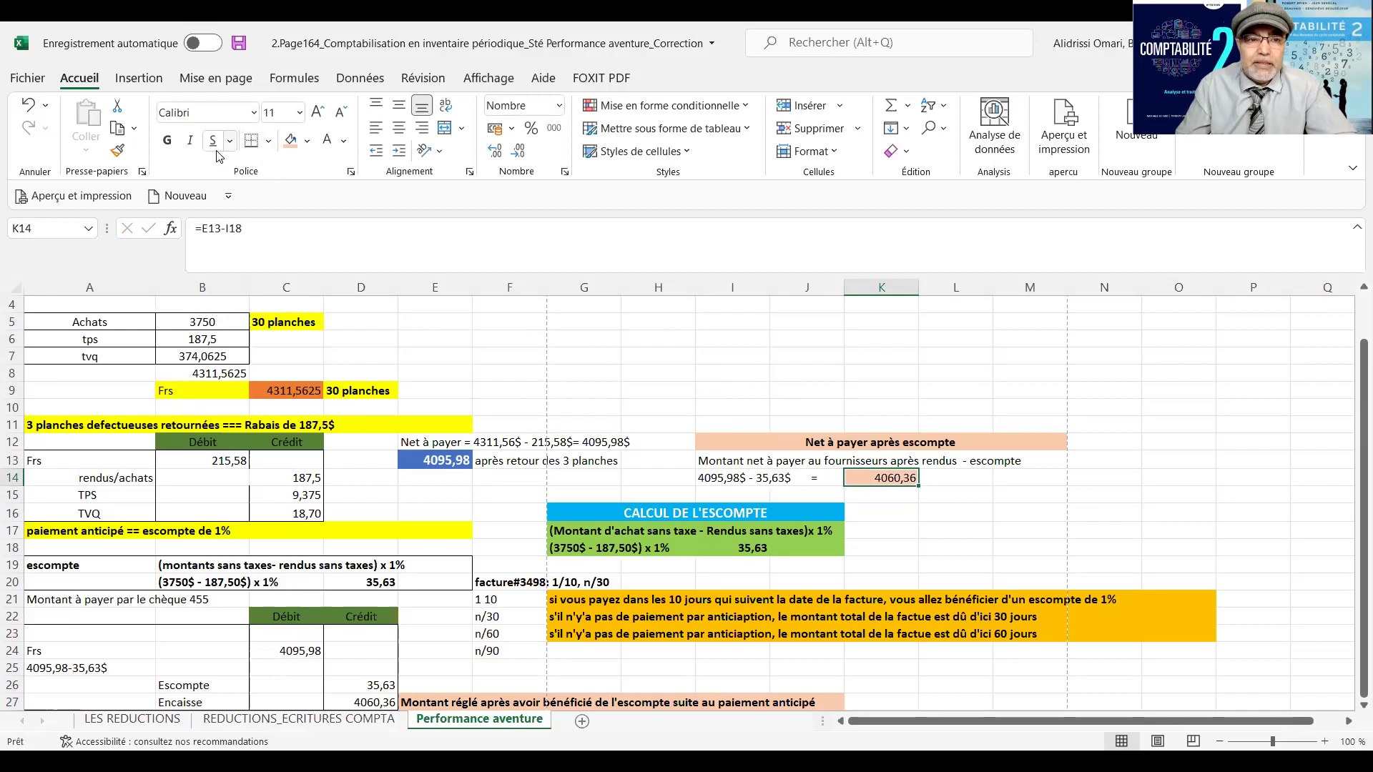
click(166, 141)
click(318, 111)
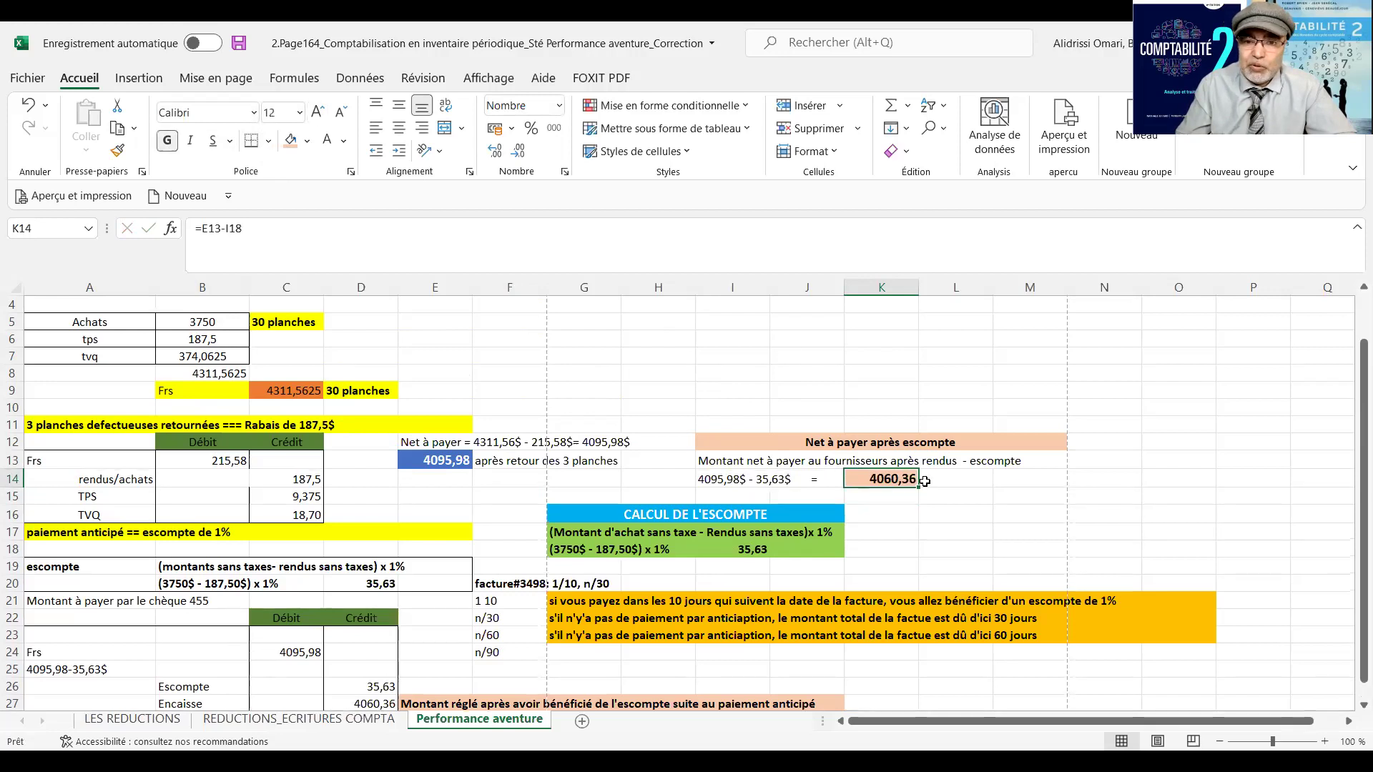
- Put a thick outside border around the net payable block I12:M14
drag(722, 442, 758, 479)
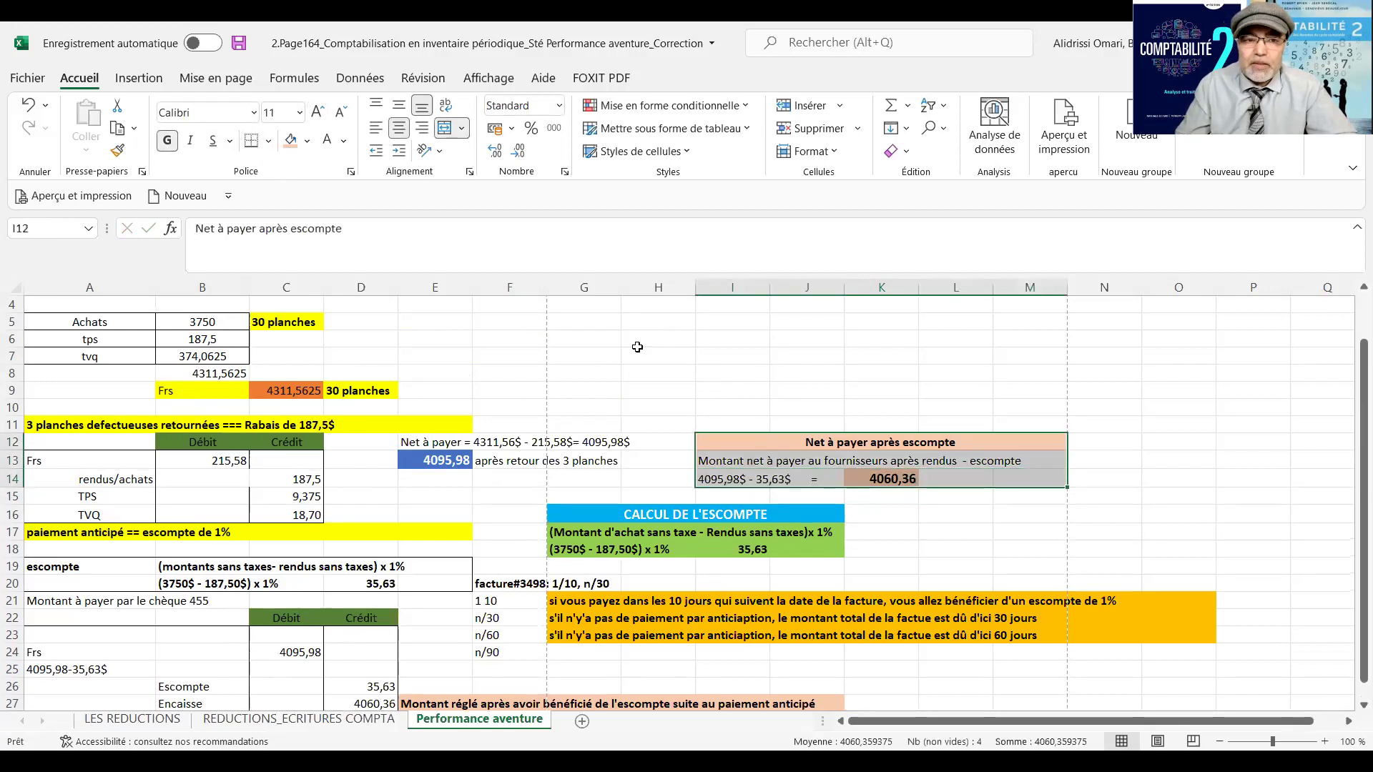
click(267, 142)
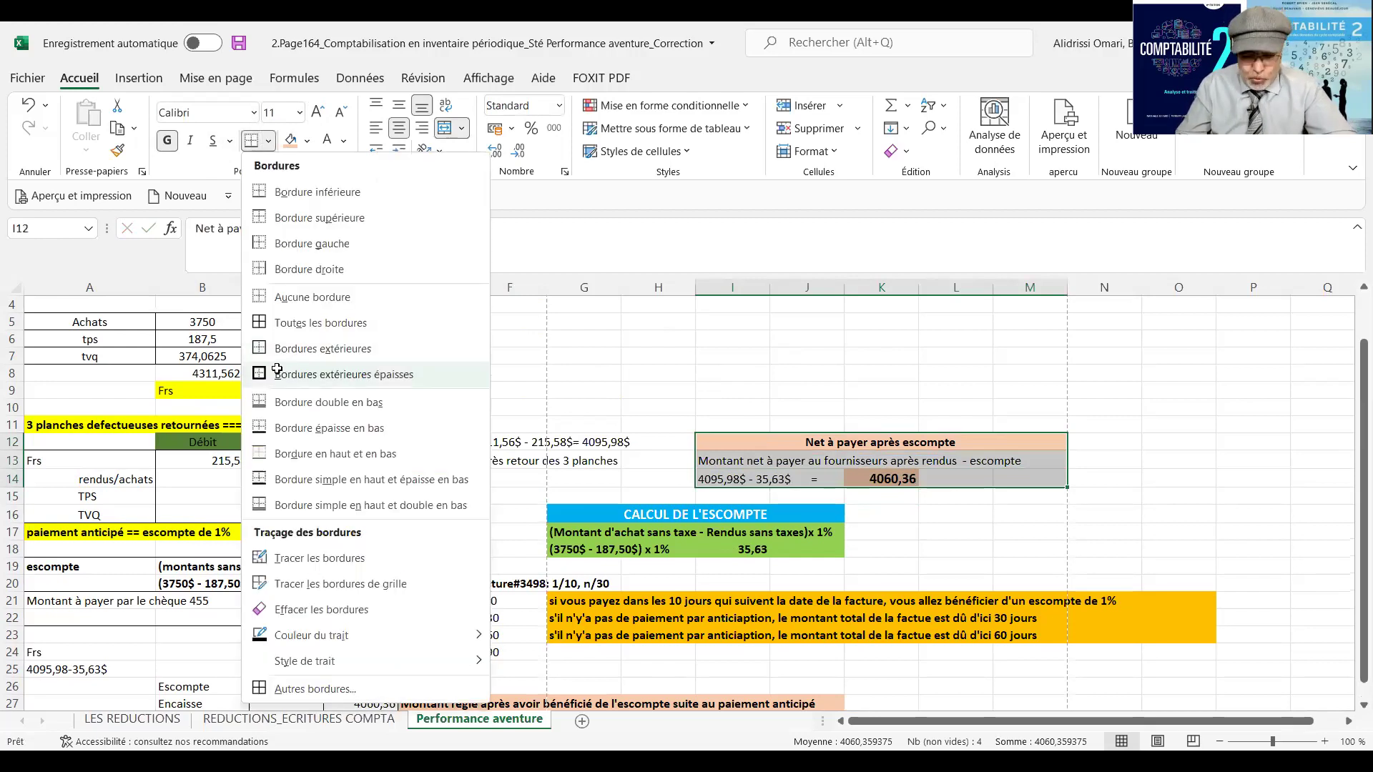
key(Return)
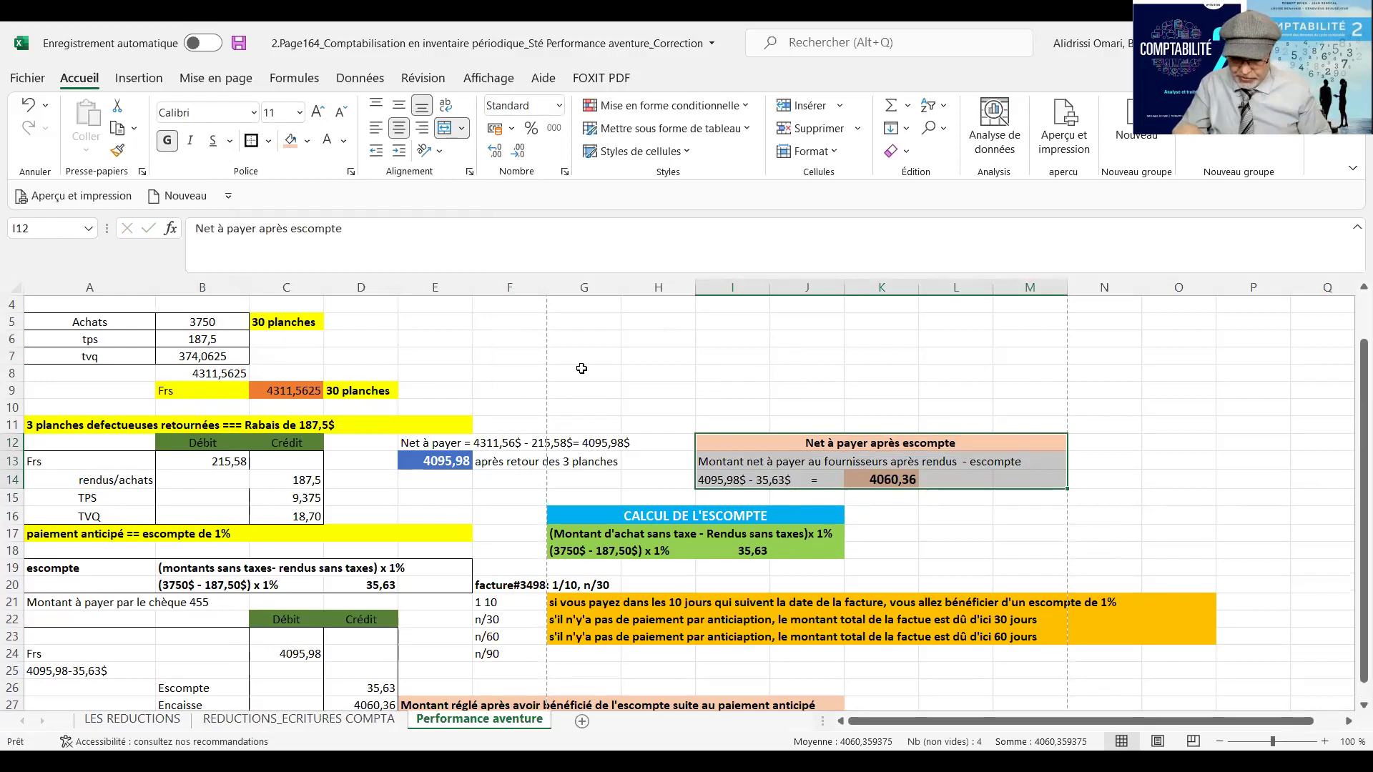
click(662, 367)
- Highlight the Encaisse line of the payment entry, B27:D27, with a light orange fill and bold text
scroll(602, 427, down, 3)
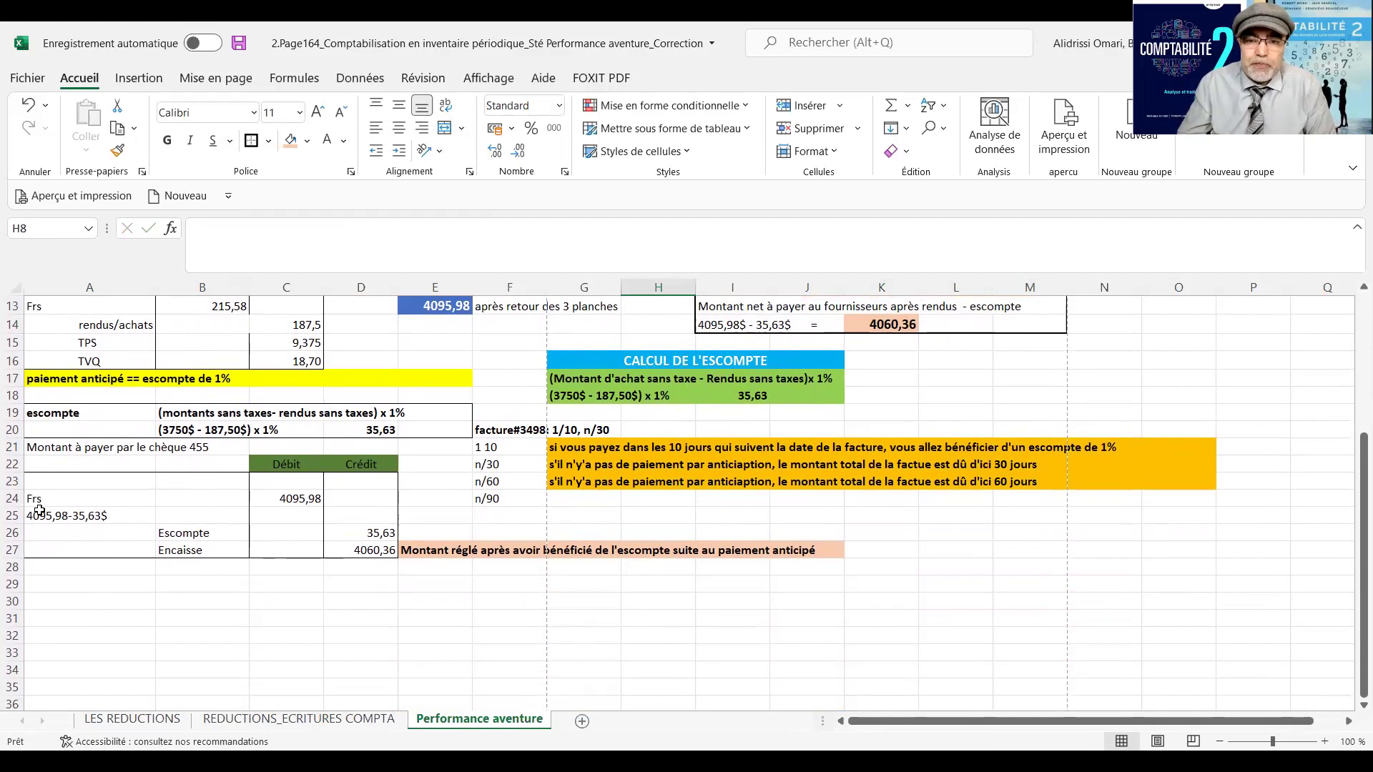
scroll(823, 428, up, 2)
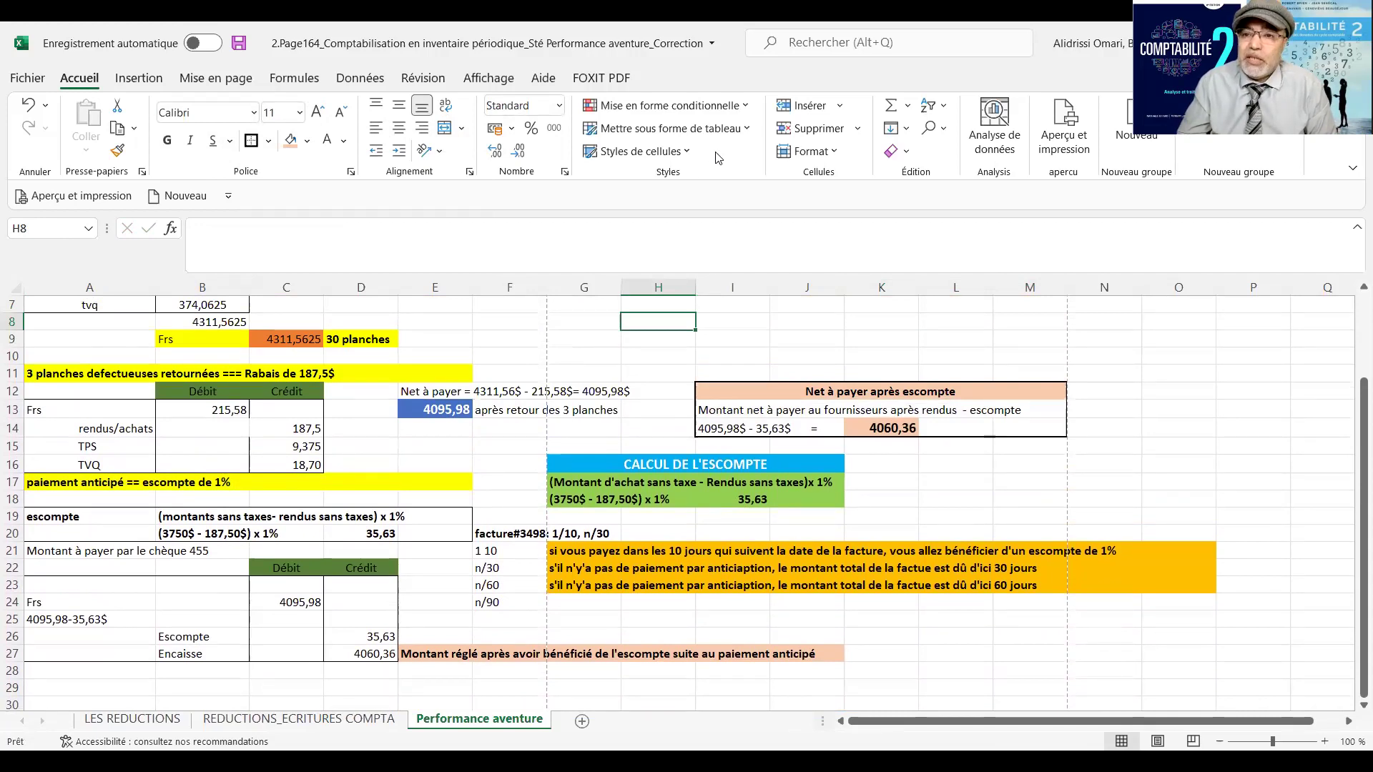
click(269, 605)
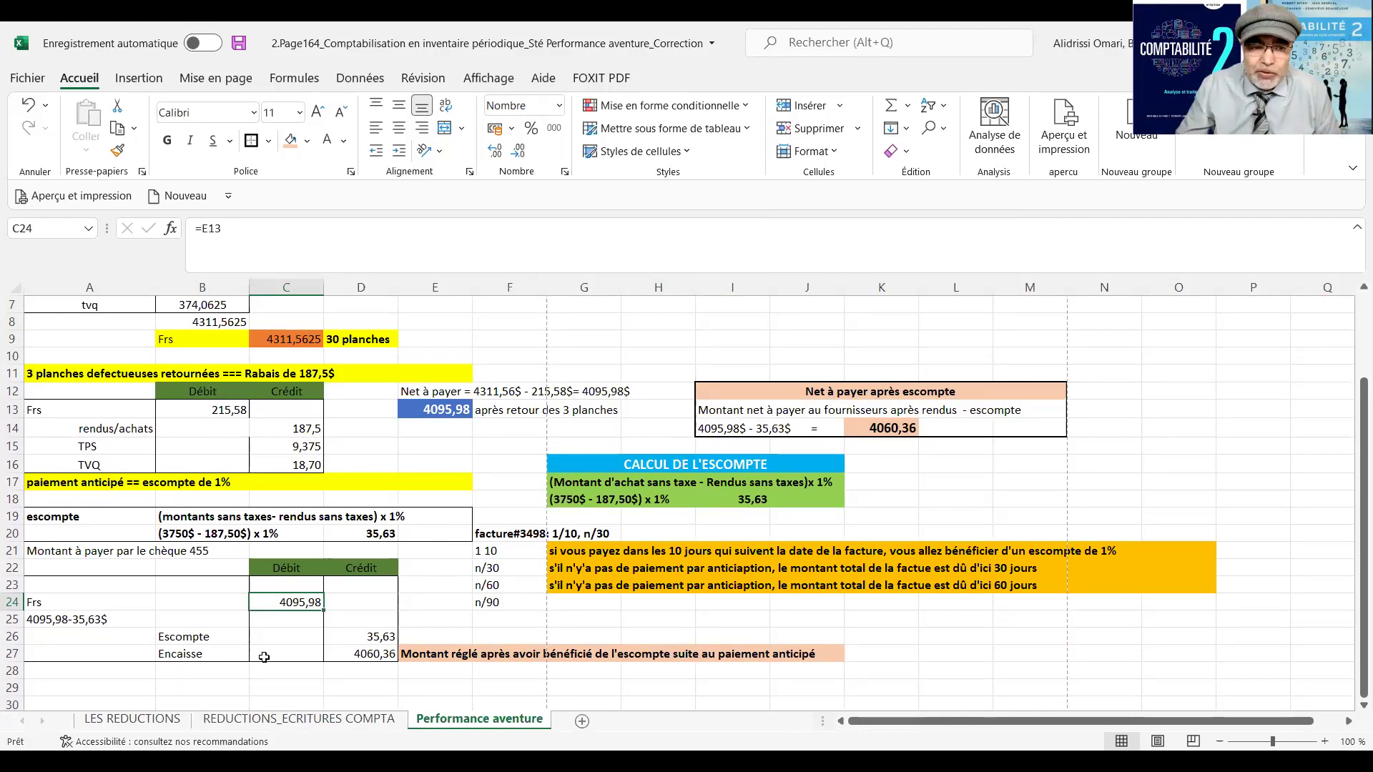
drag(174, 653, 365, 655)
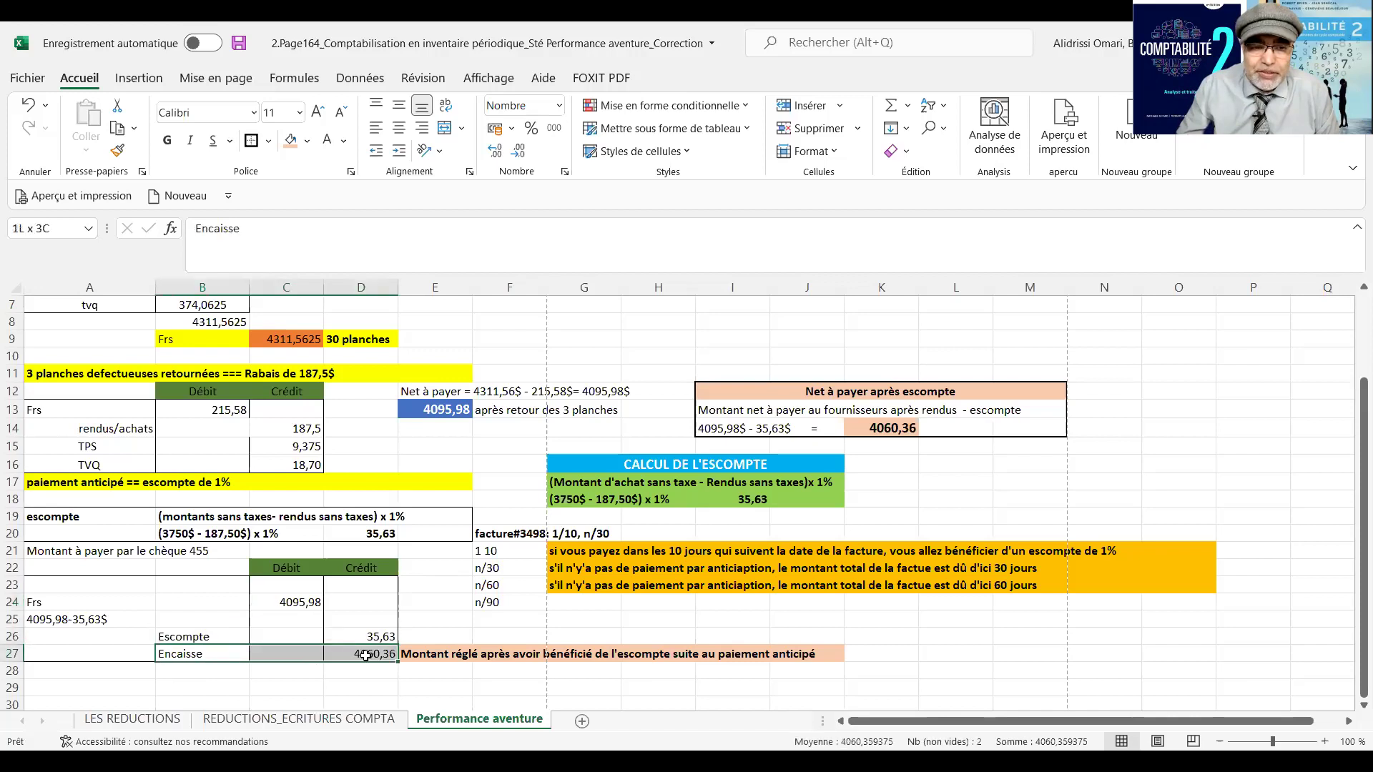
click(290, 140)
click(166, 140)
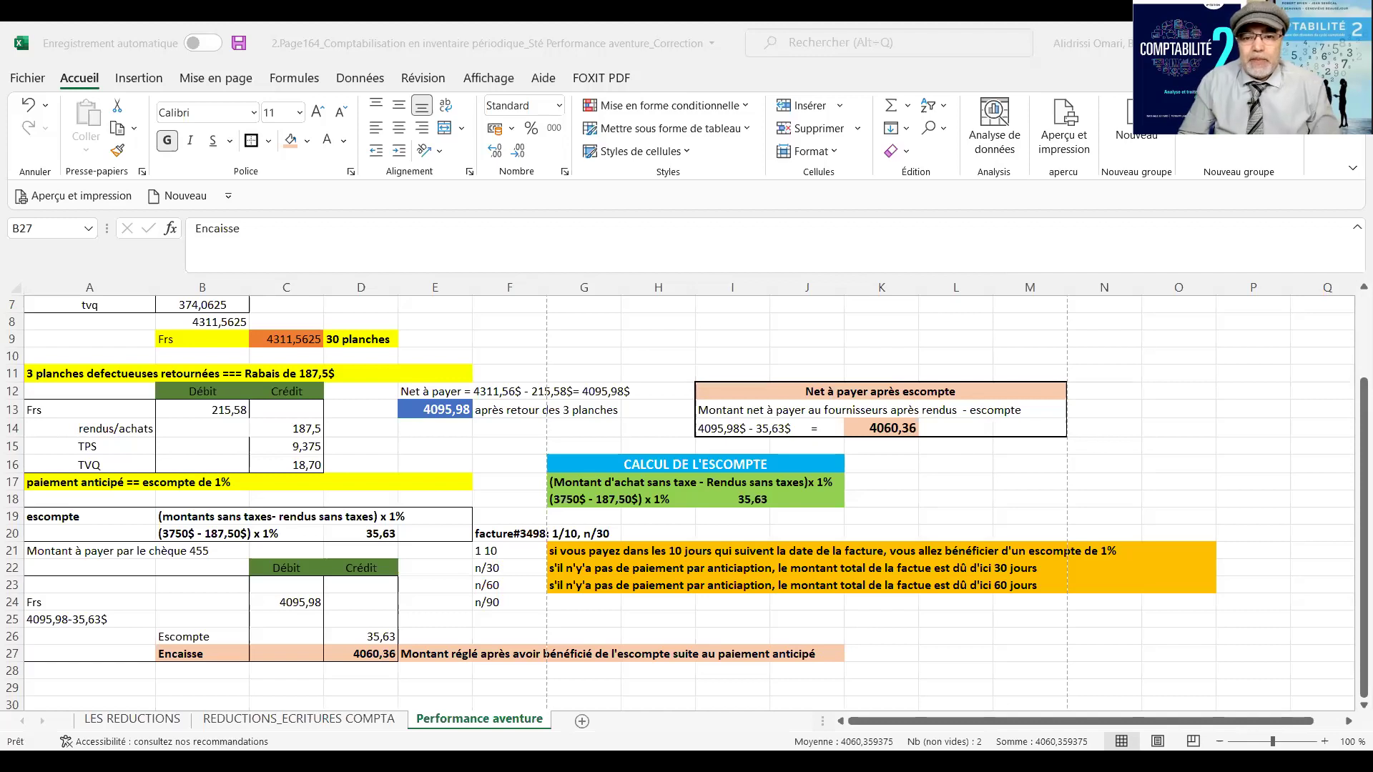
- Switch to the presentation and show the slide on the September 30 cash sale of 15 boards at 350$
key(alt+Tab)
key(Right)
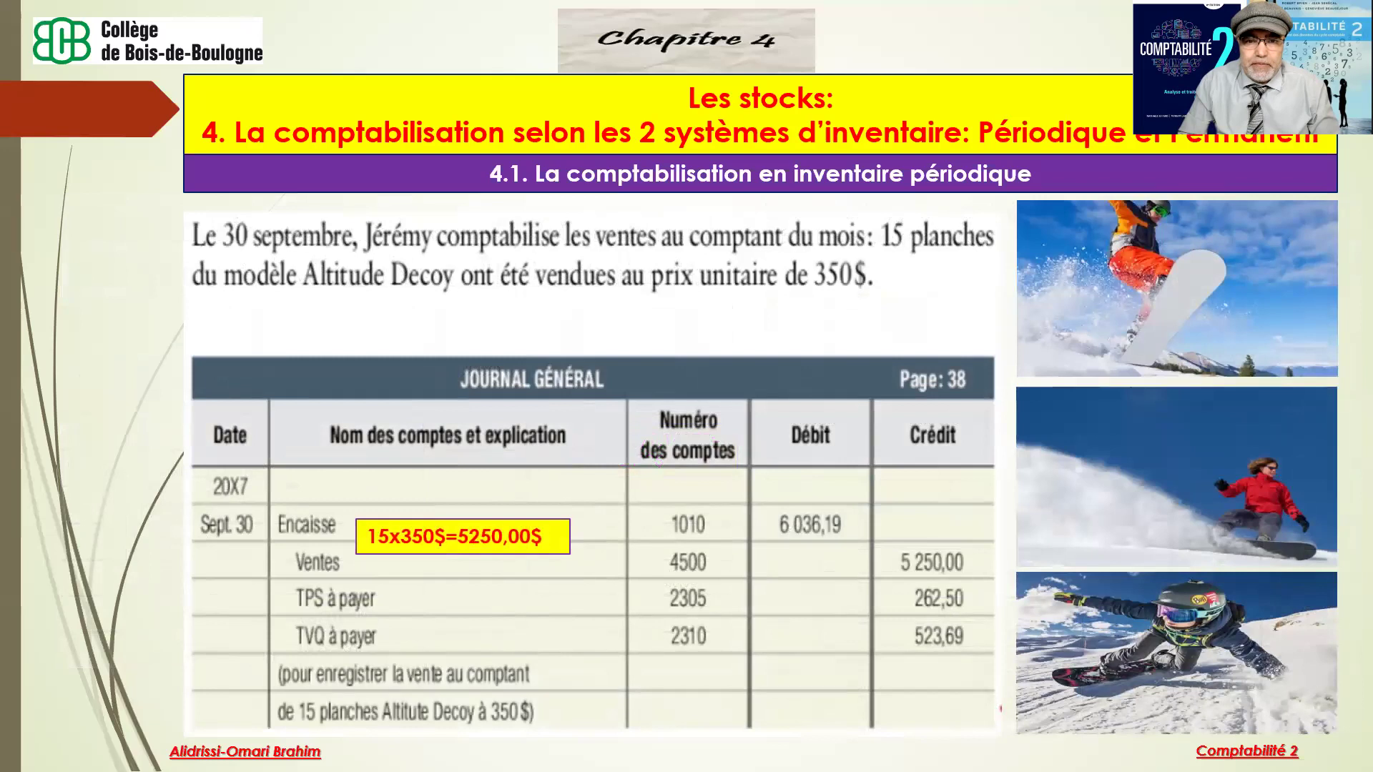
key(Right)
key(Left)
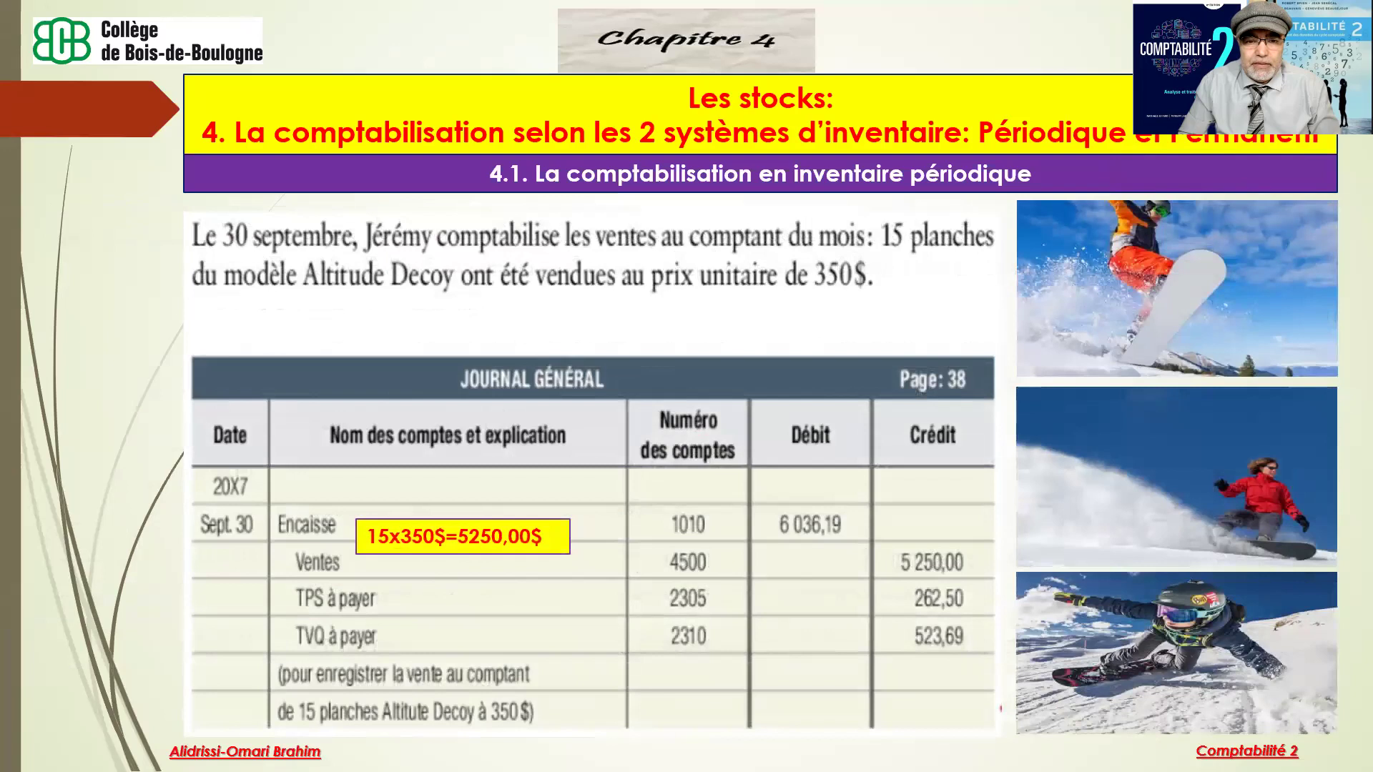
key(Left)
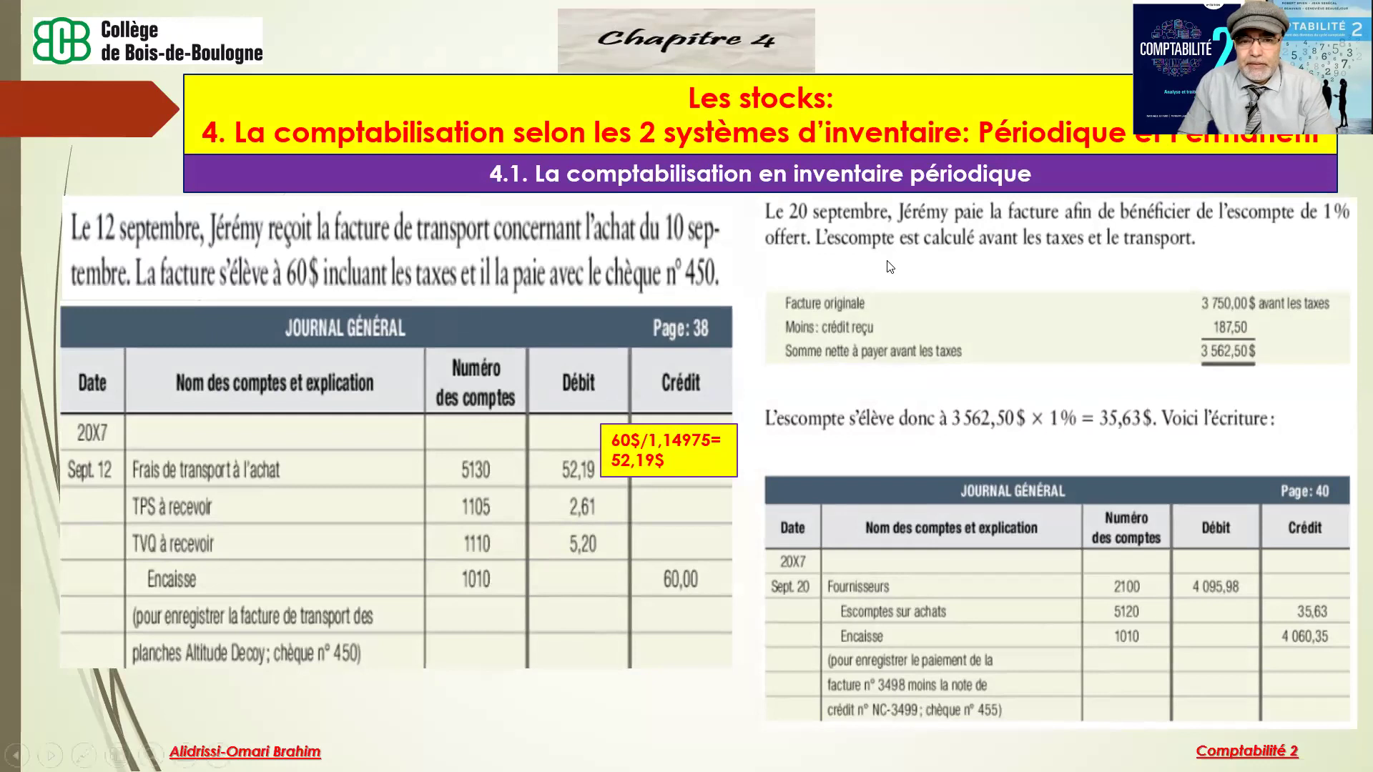
key(Right)
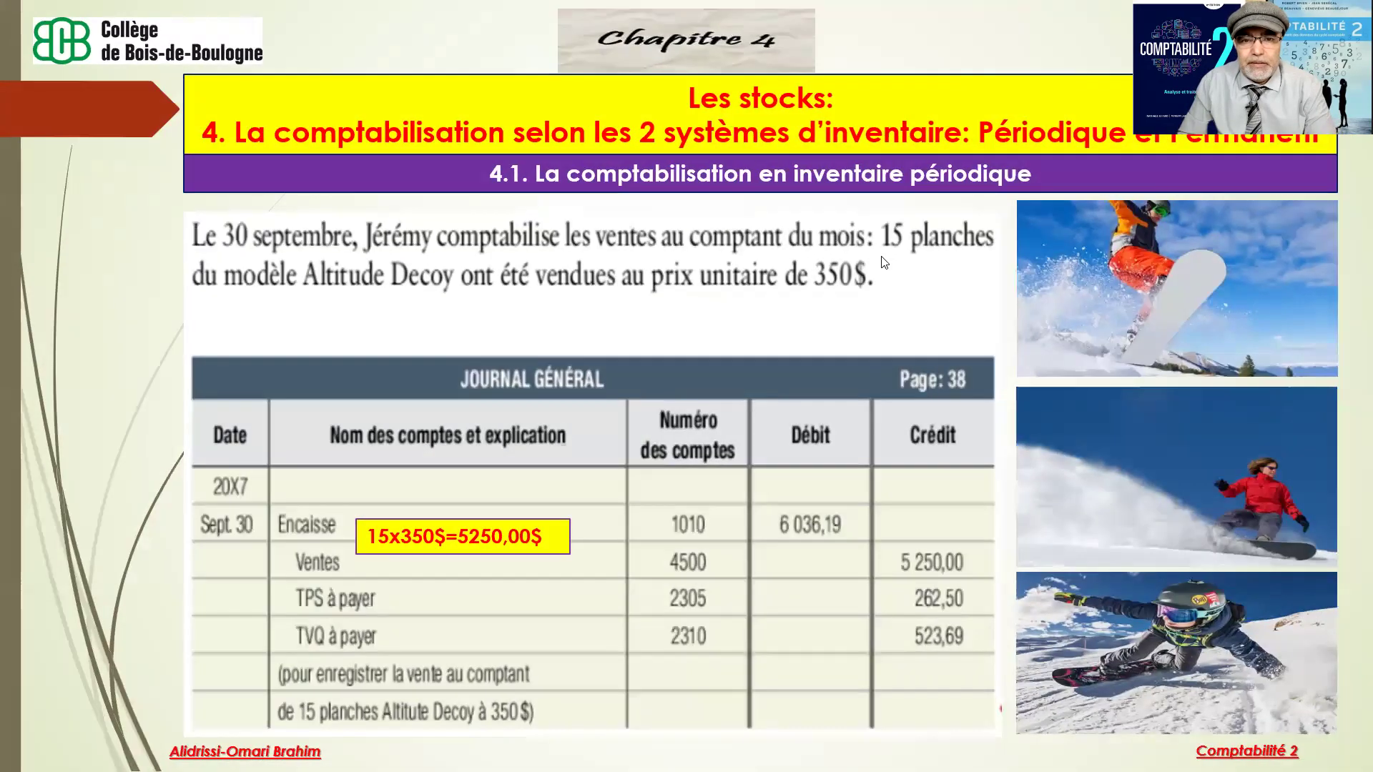